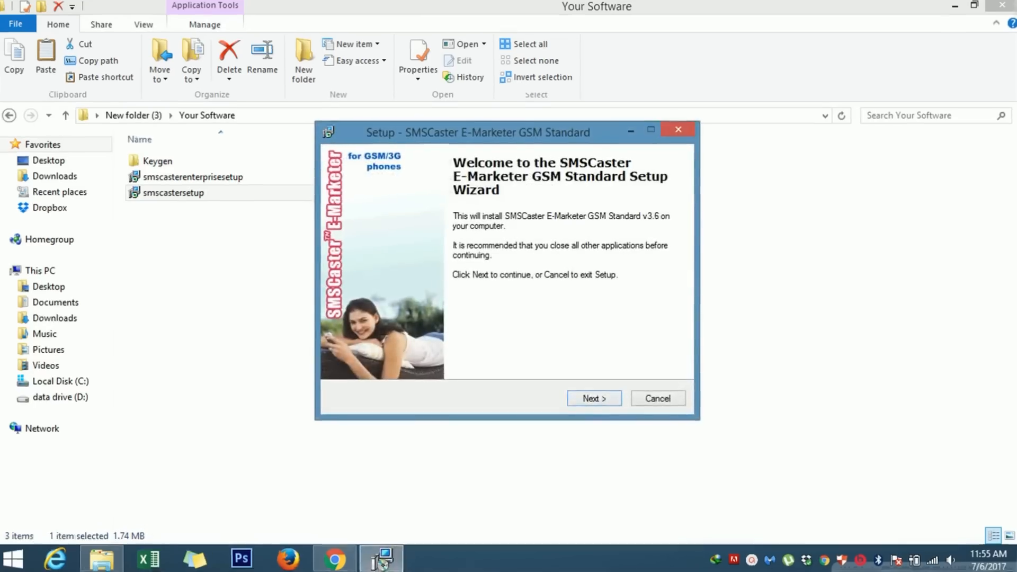
Step: Install SMSCaster E-Marketer GSM Standard v3.6, accepting the licence agreement and launching it on finish
click(595, 398)
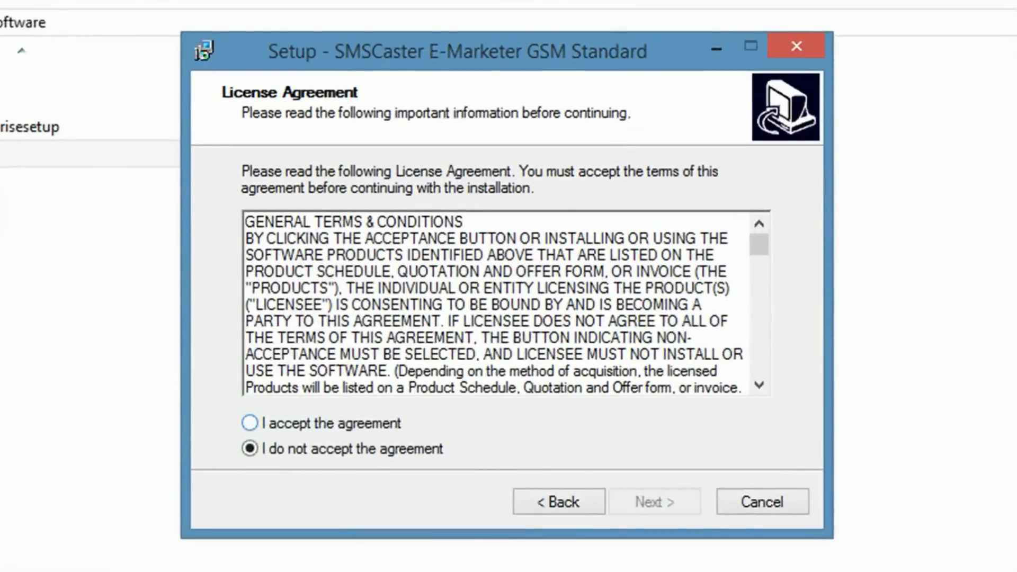
click(356, 352)
key(Return)
key(Return)
key(Return)
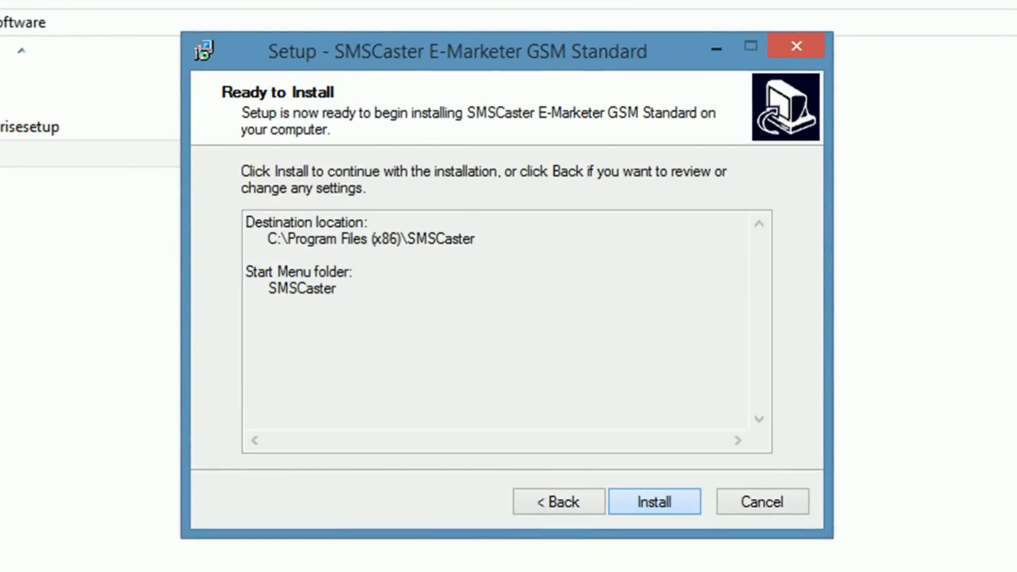
key(Return)
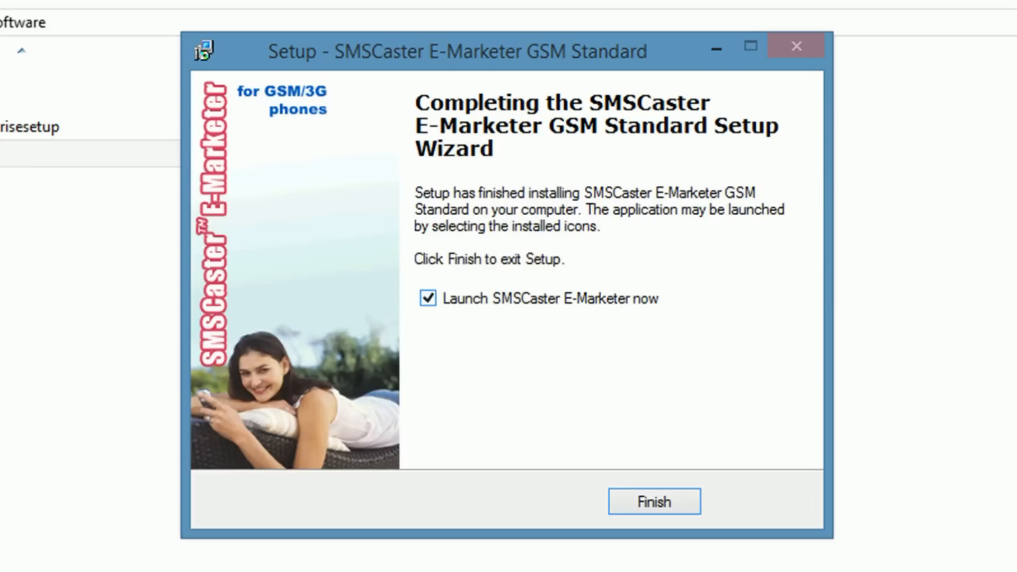
key(Return)
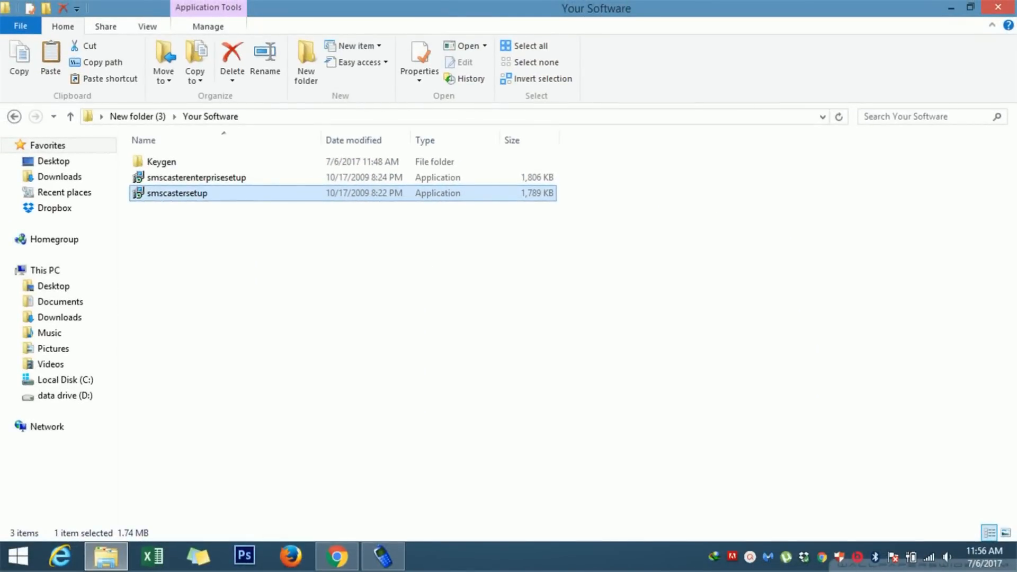
Step: Bring SMSCaster forward, dismiss the COM-port Auto Detect prompt, and move its window right
mouse_move(383, 557)
click(383, 479)
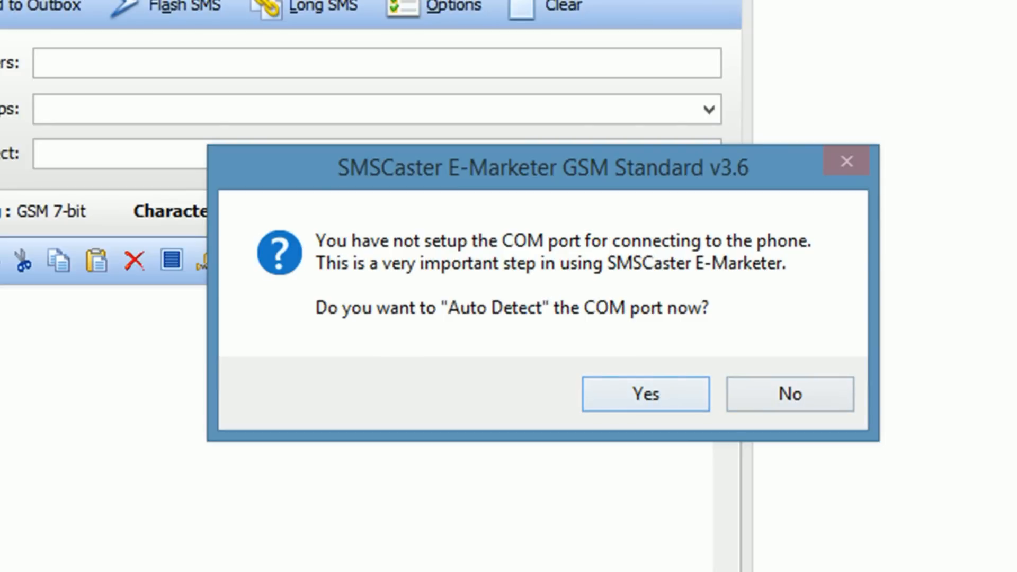
click(789, 394)
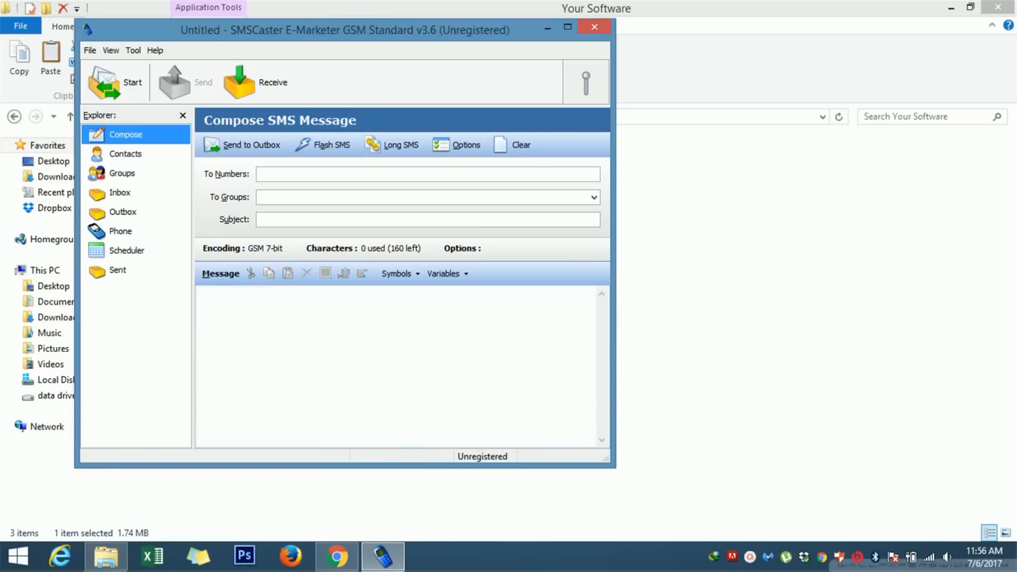
click(200, 294)
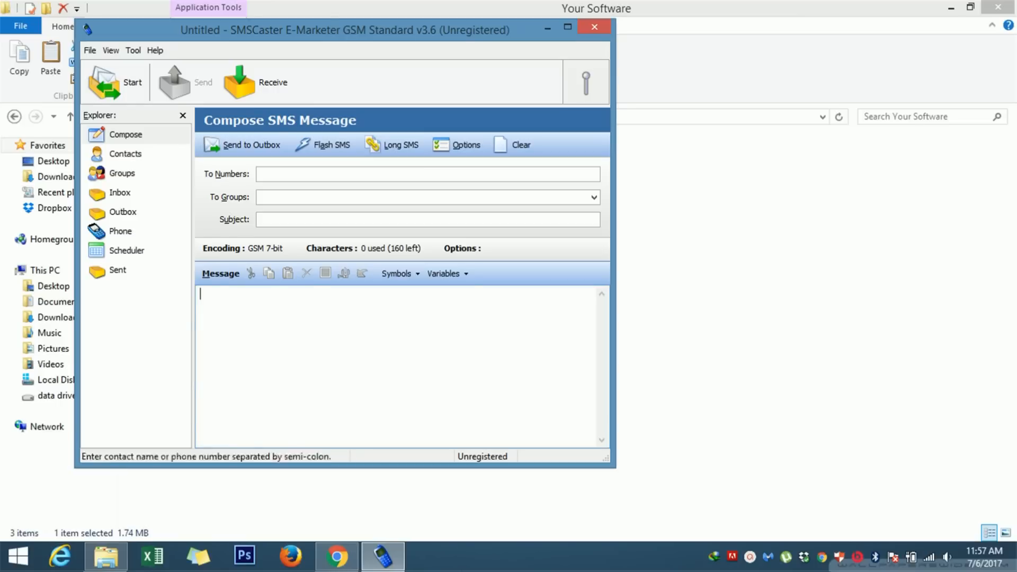
drag(392, 20, 562, 34)
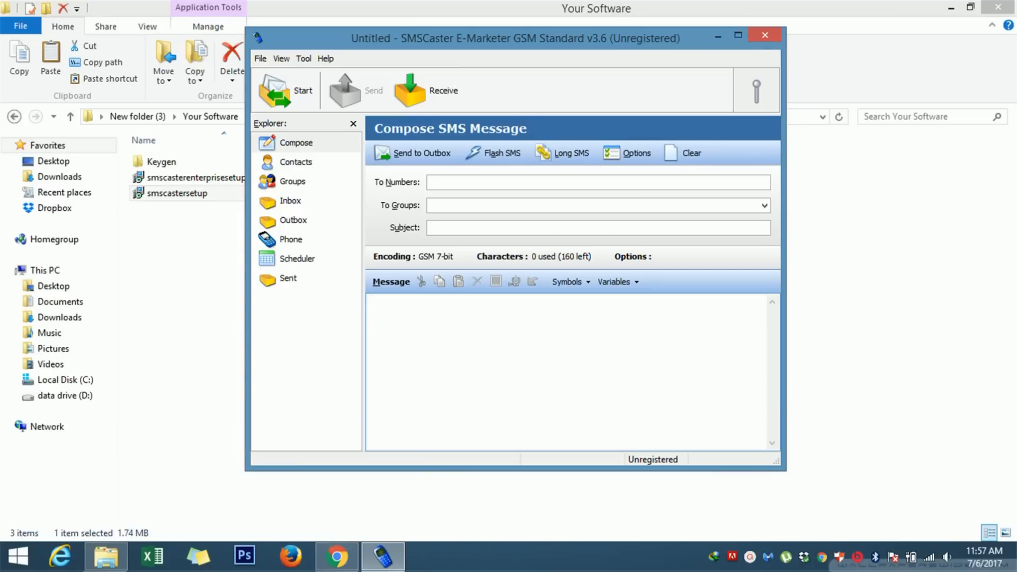
Step: Launch Keygen.FFF from the Keygen folder in the software directory
drag(515, 38, 656, 42)
click(466, 63)
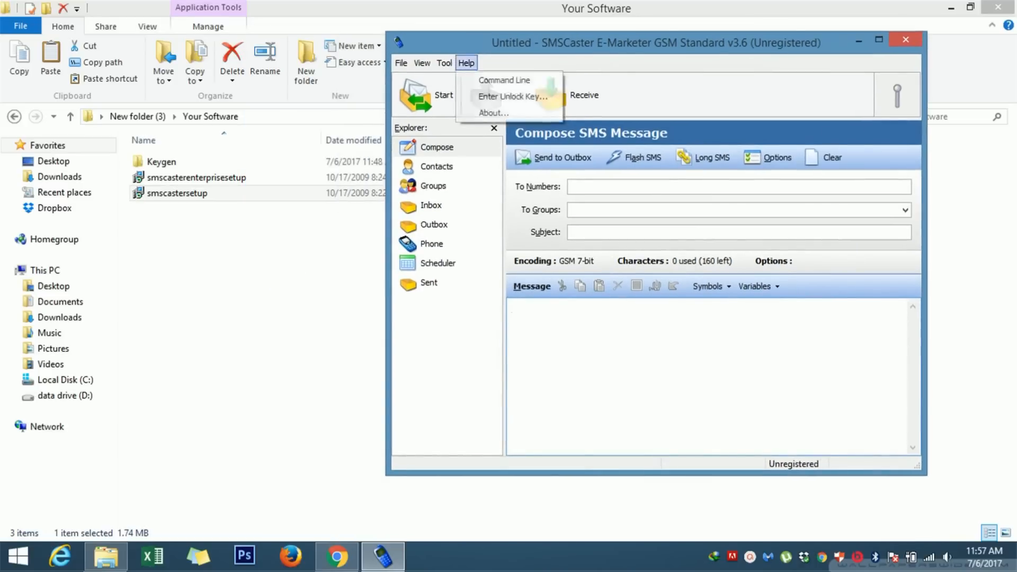
click(265, 243)
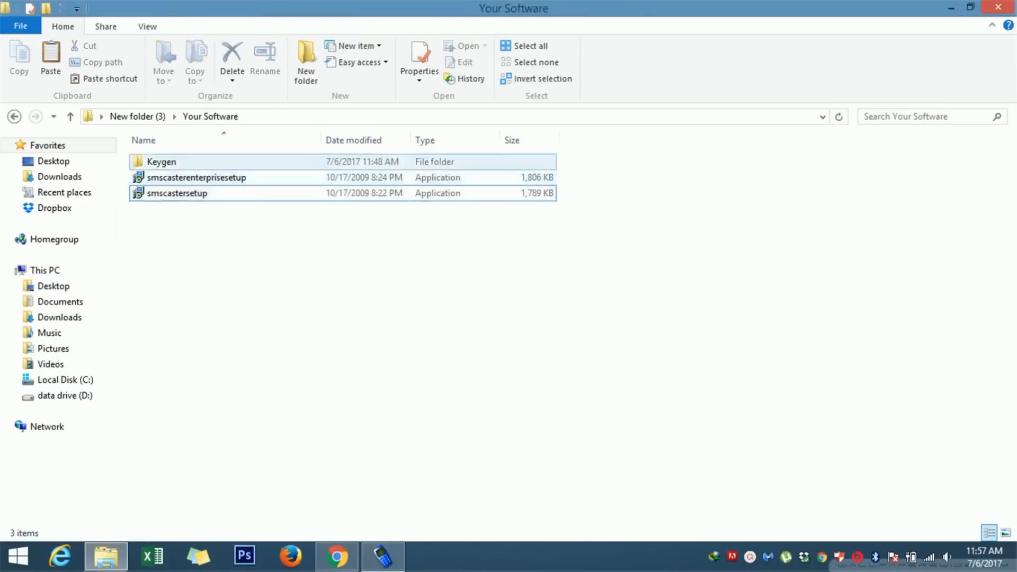
double_click(161, 162)
double_click(162, 162)
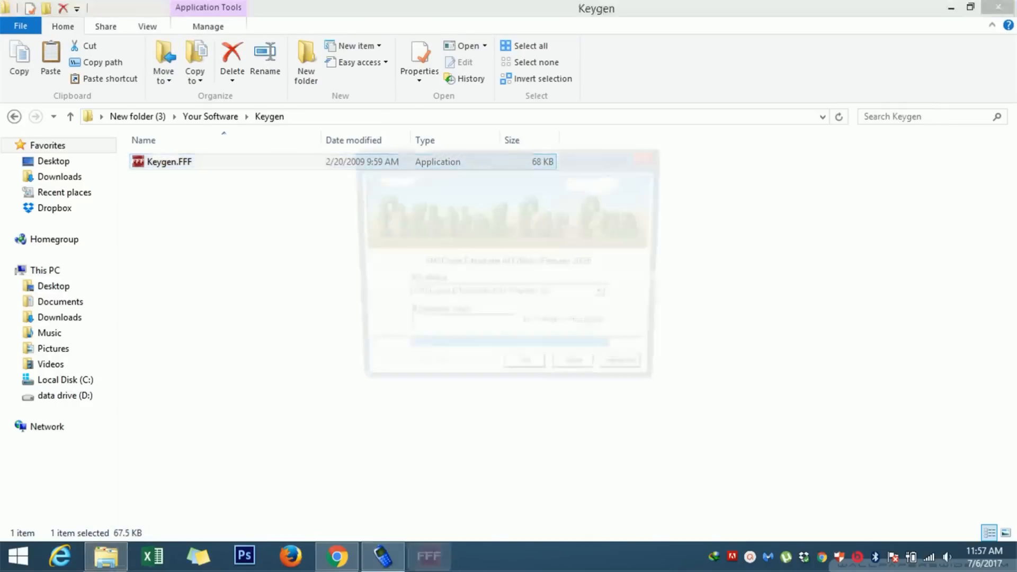
Step: Place the keygen dialog beside SMSCaster and select GSM Standard v3.6 as the software
drag(477, 158, 283, 118)
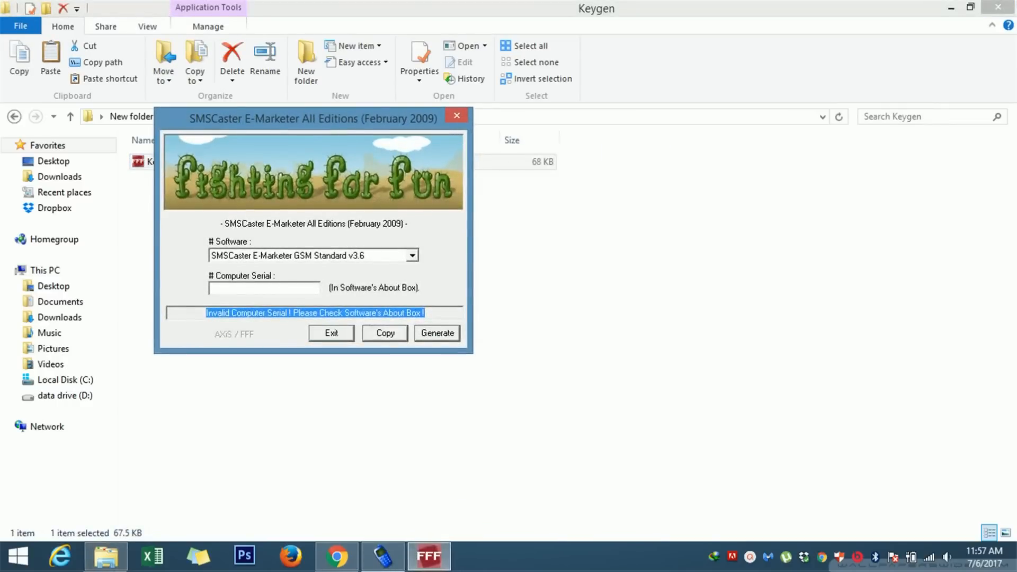
click(382, 556)
drag(387, 118, 318, 116)
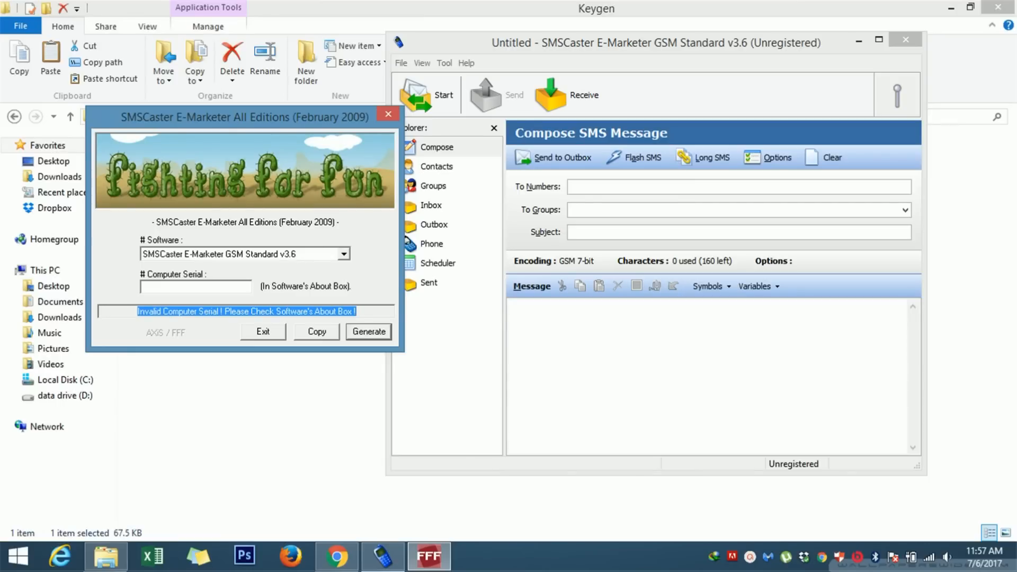
click(343, 255)
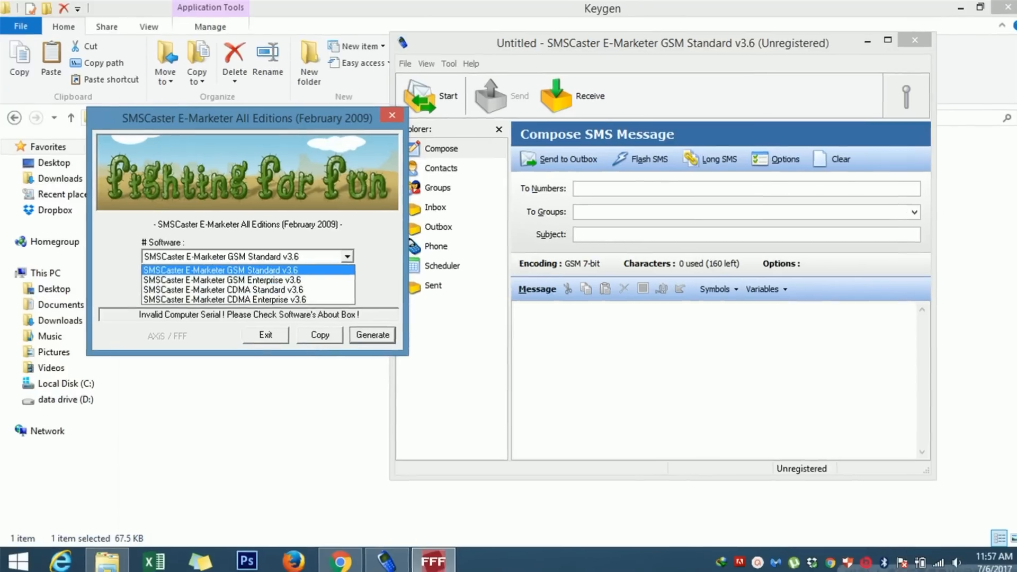
click(218, 268)
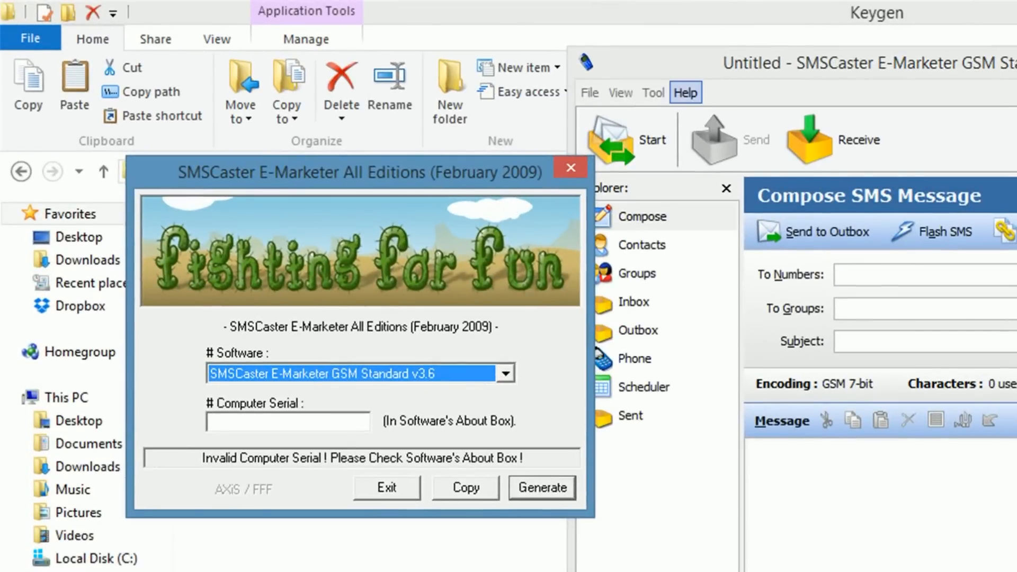
click(686, 93)
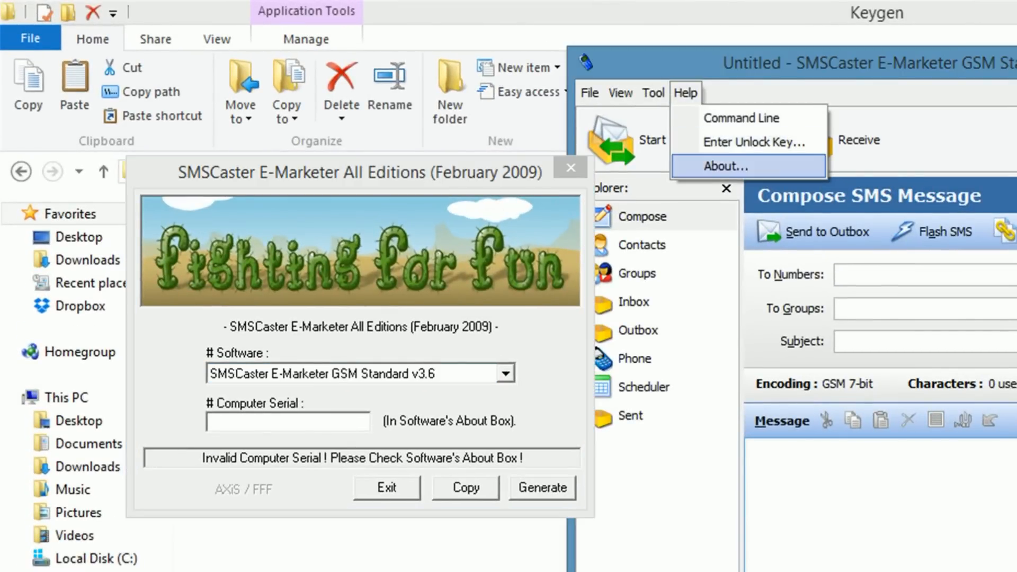
Step: Copy the Serial # from SMSCaster's About box into the keygen's Computer Serial field
click(725, 166)
drag(751, 193, 913, 80)
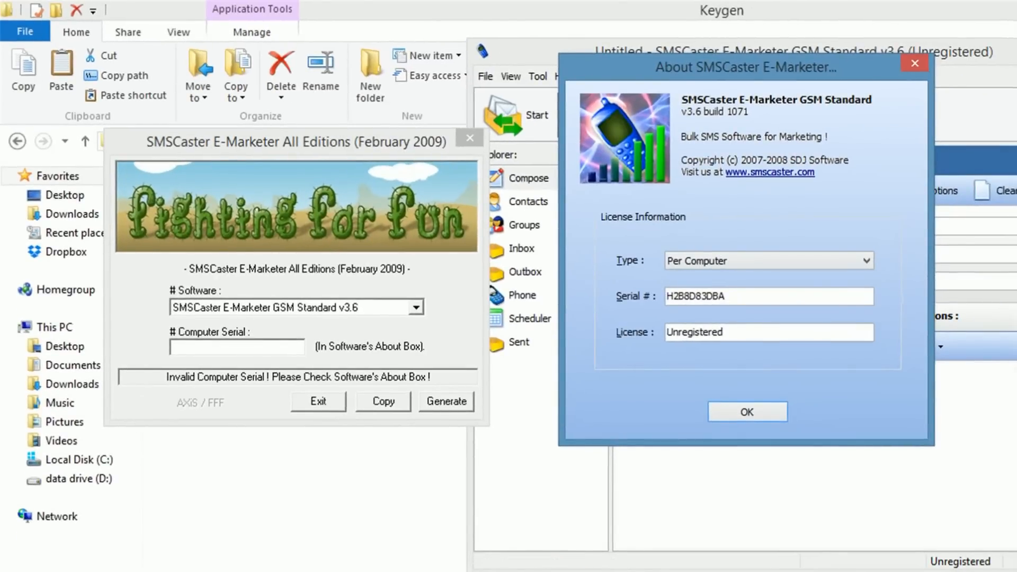
drag(725, 295, 667, 295)
right_click(689, 295)
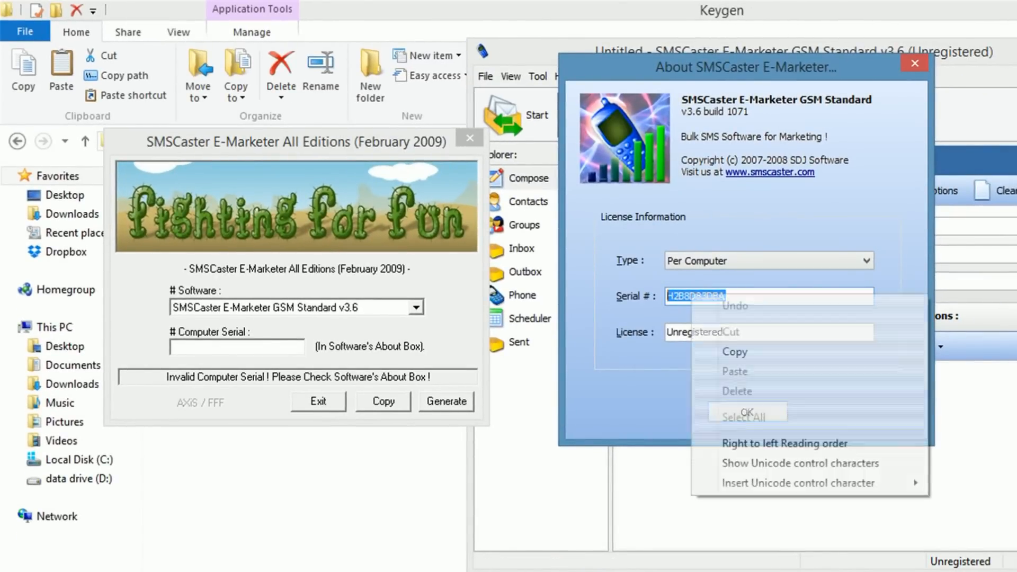
click(734, 351)
right_click(252, 344)
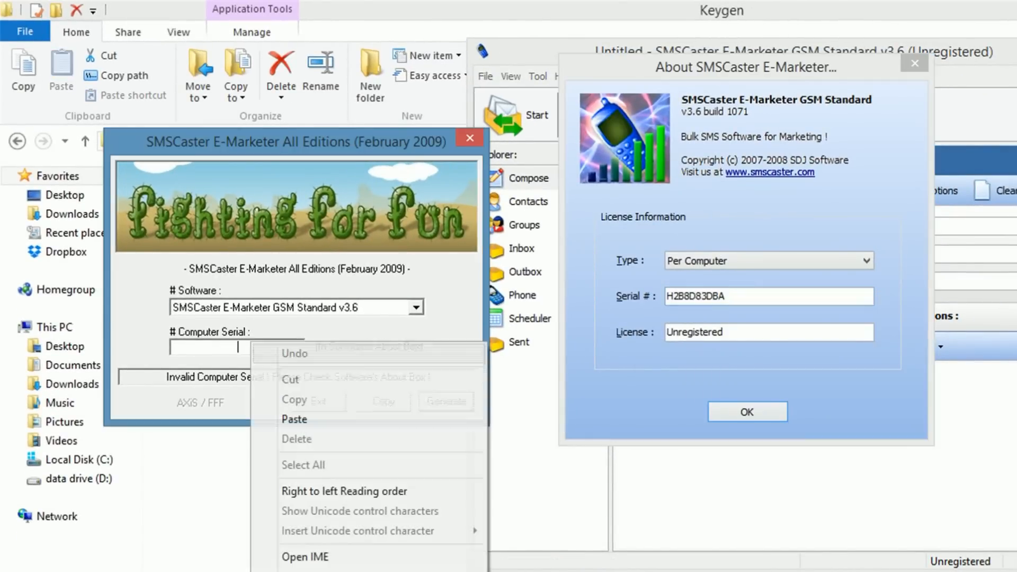
click(291, 419)
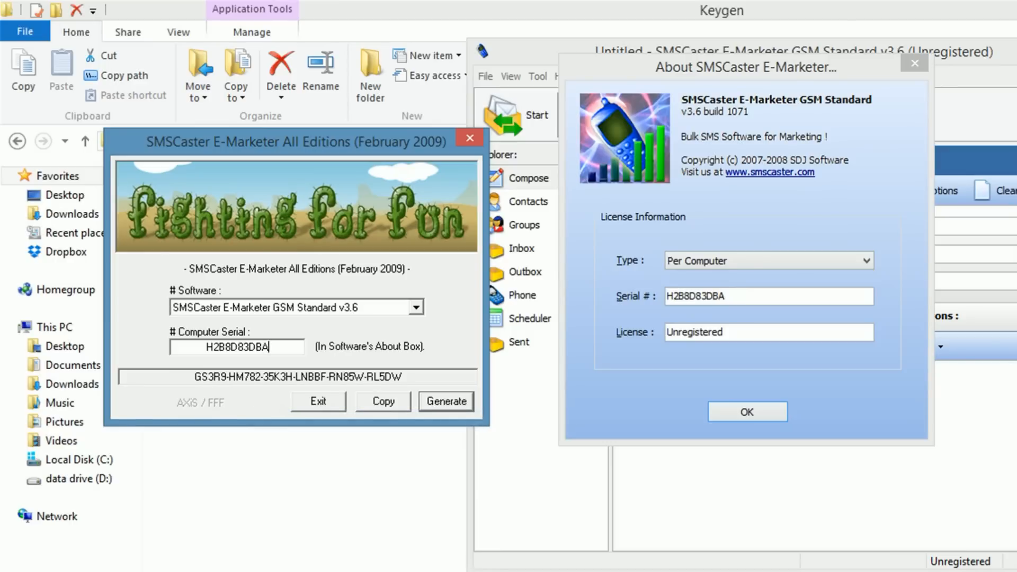
Step: Generate an unlock key, copy it, and close the About box
click(446, 401)
click(446, 402)
click(446, 401)
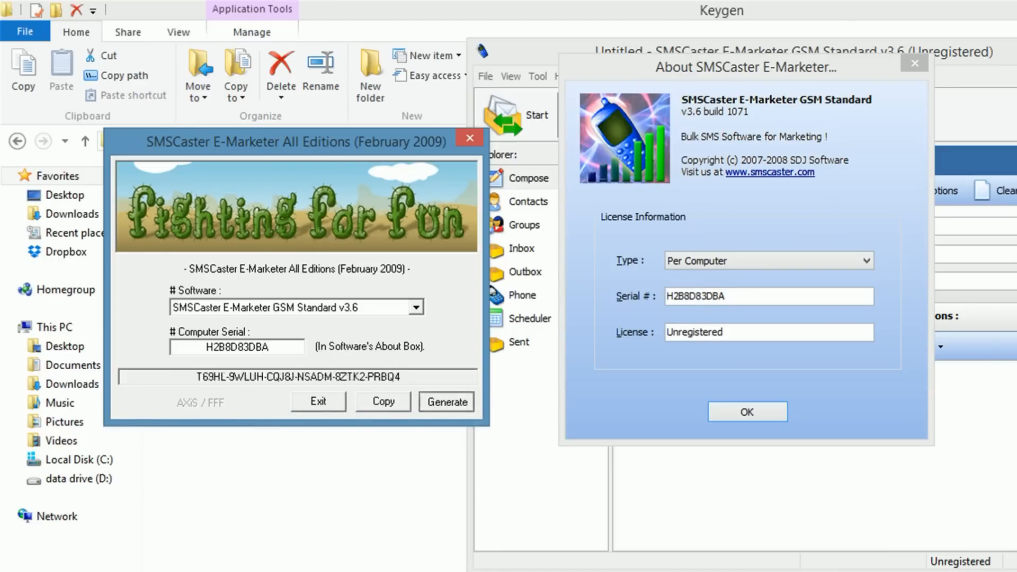
click(446, 401)
click(446, 401)
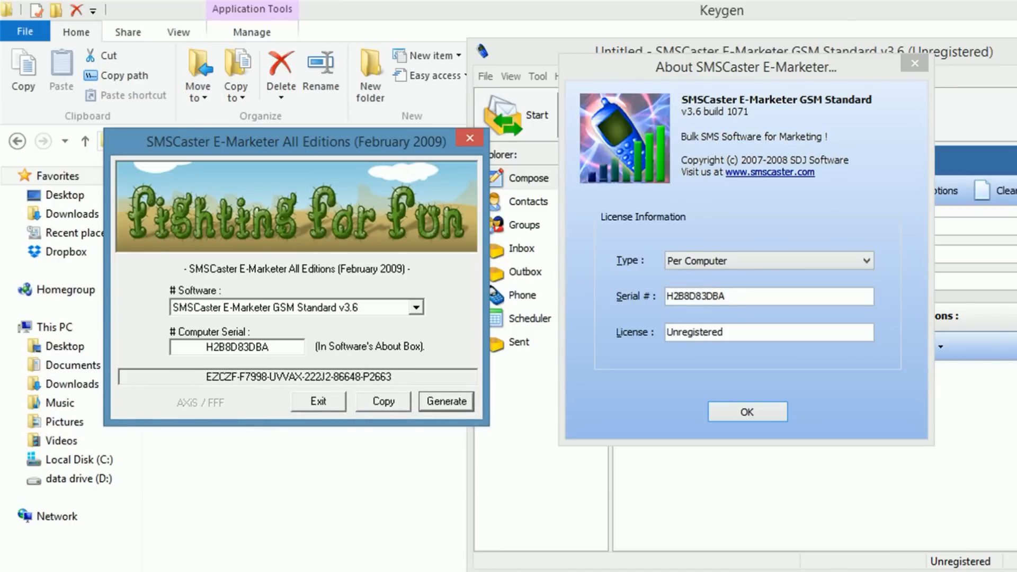
drag(392, 376, 205, 377)
click(207, 376)
click(447, 401)
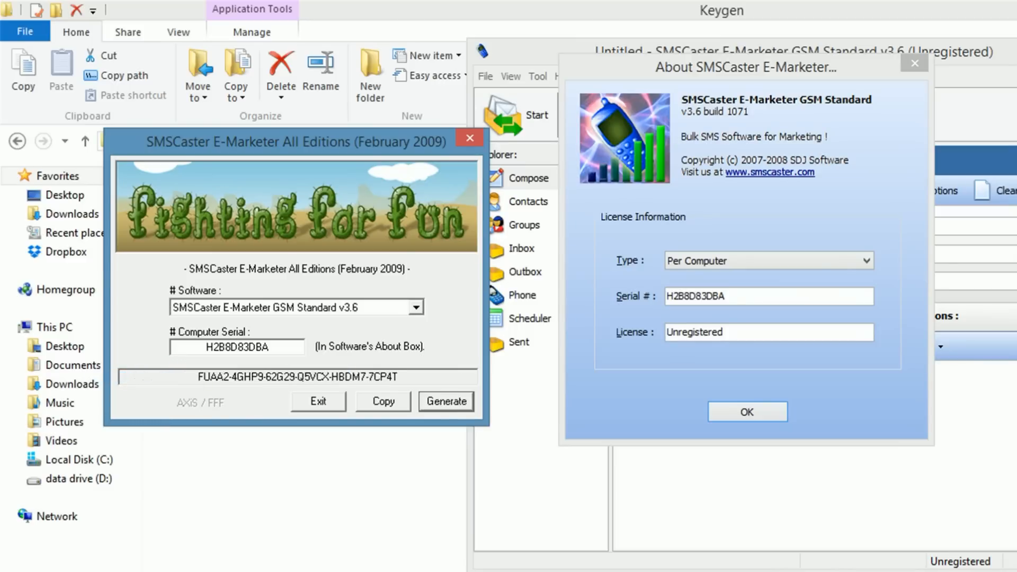
click(446, 401)
click(446, 402)
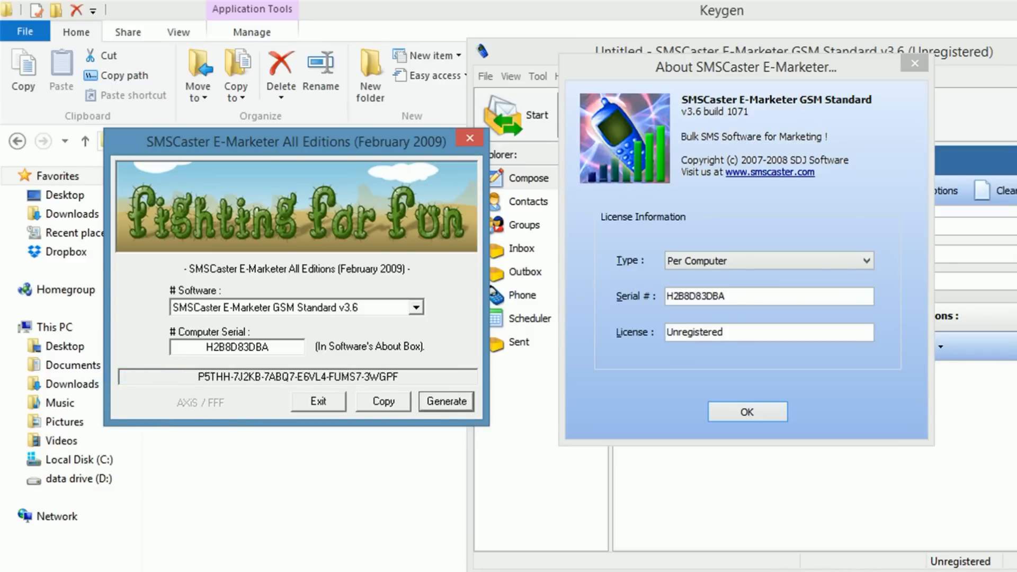
click(384, 402)
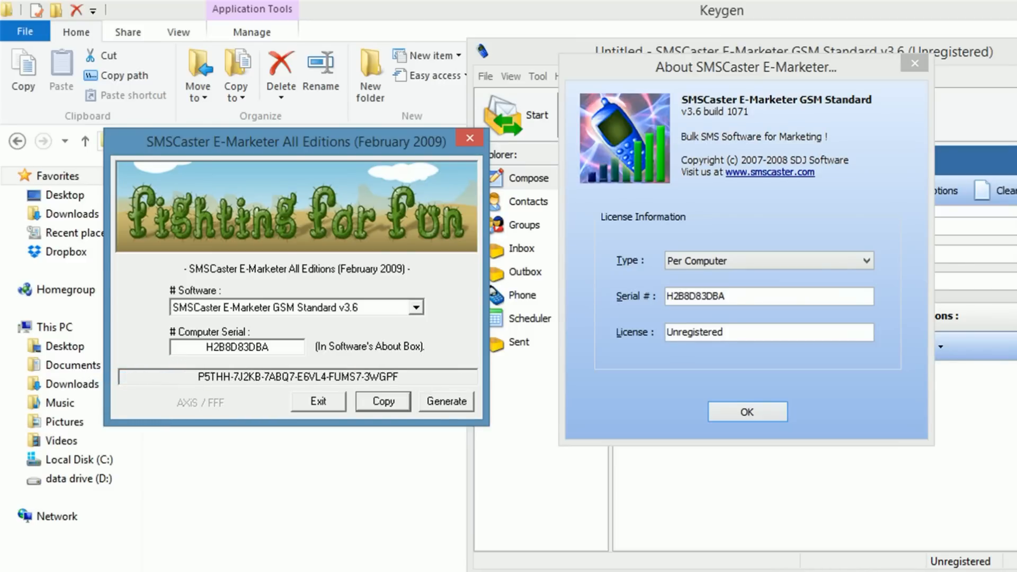
click(747, 412)
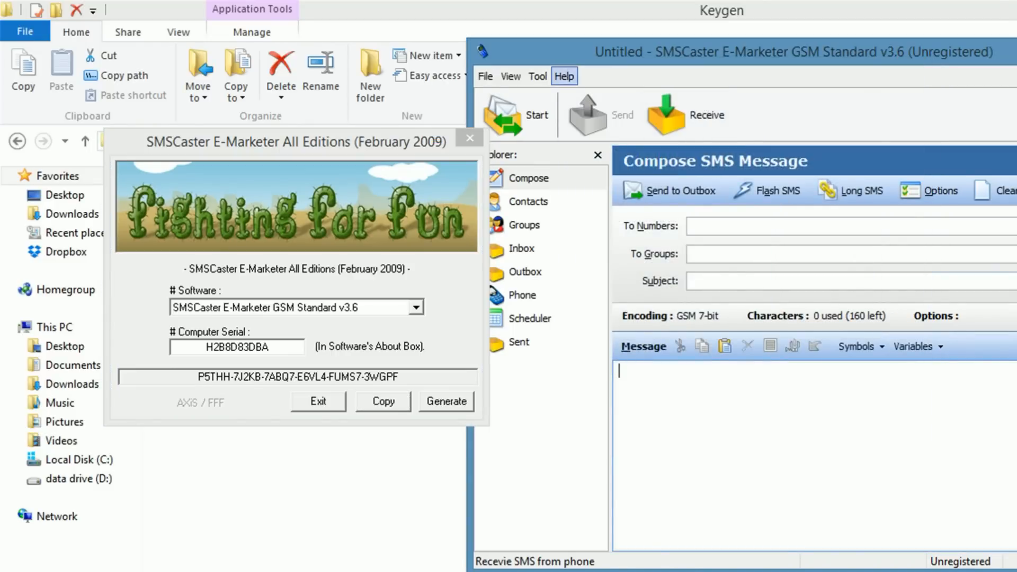
Step: Paste the generated key into Help > Enter Unlock Key and confirm registration
click(564, 76)
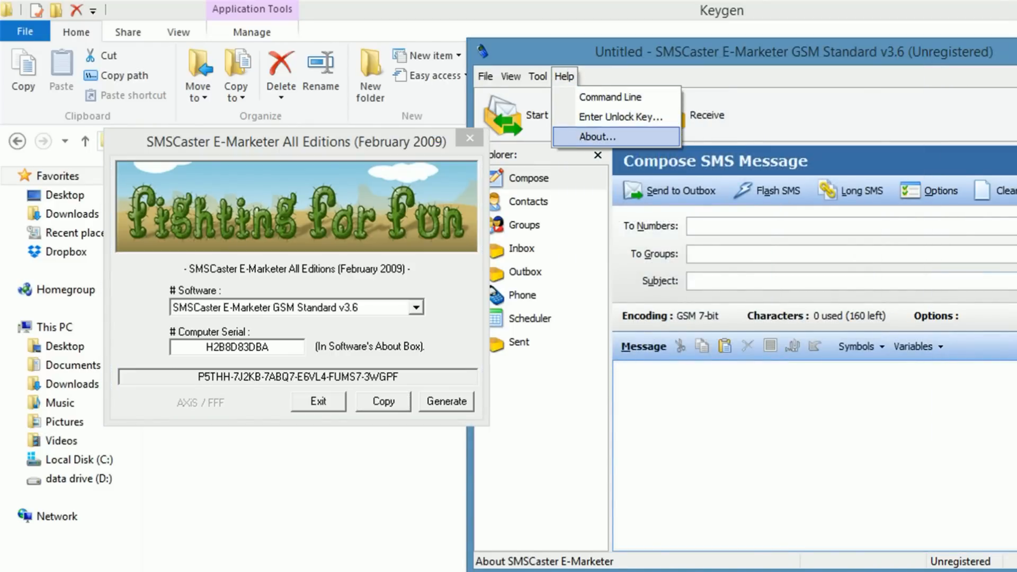
key(Return)
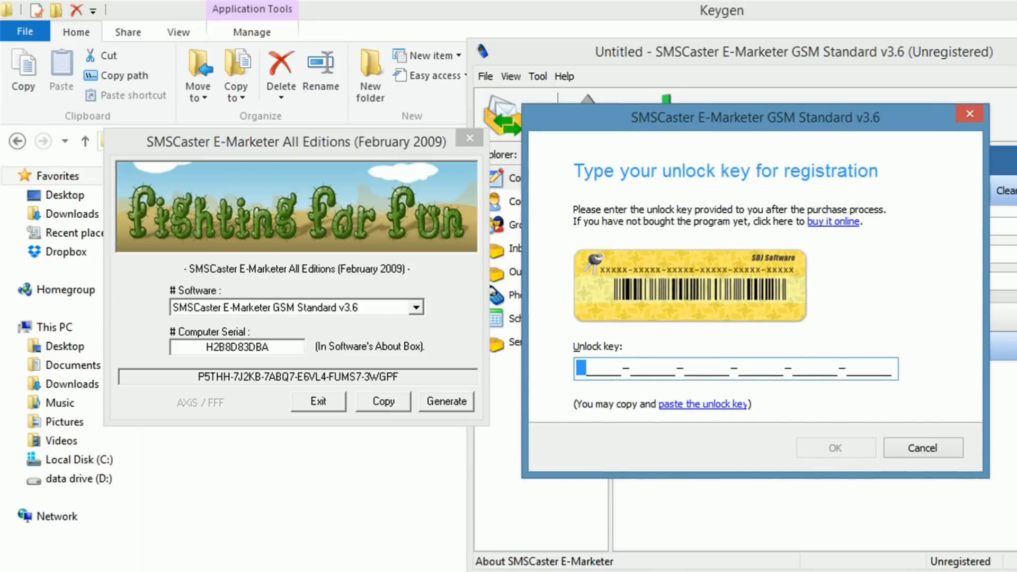
key(ctrl+v)
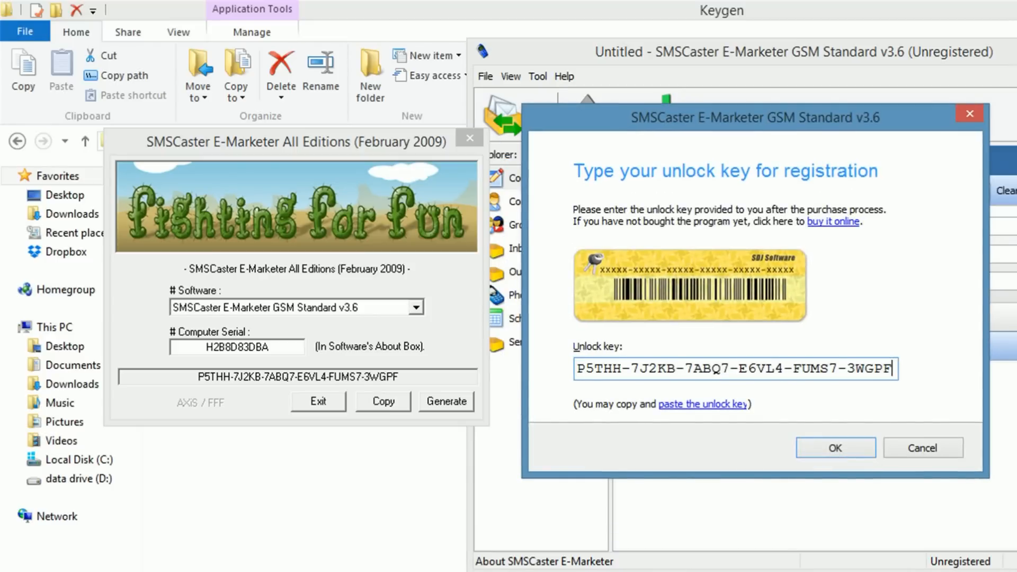
key(Return)
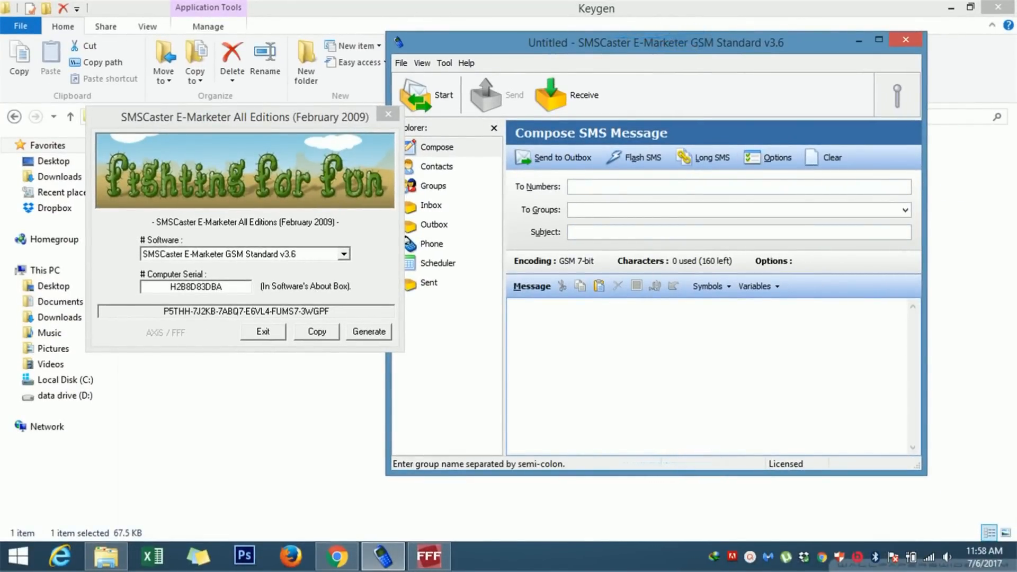
Step: Check the Licensed status in the About box, close the keygen, and maximize SMSCaster
click(466, 63)
click(484, 112)
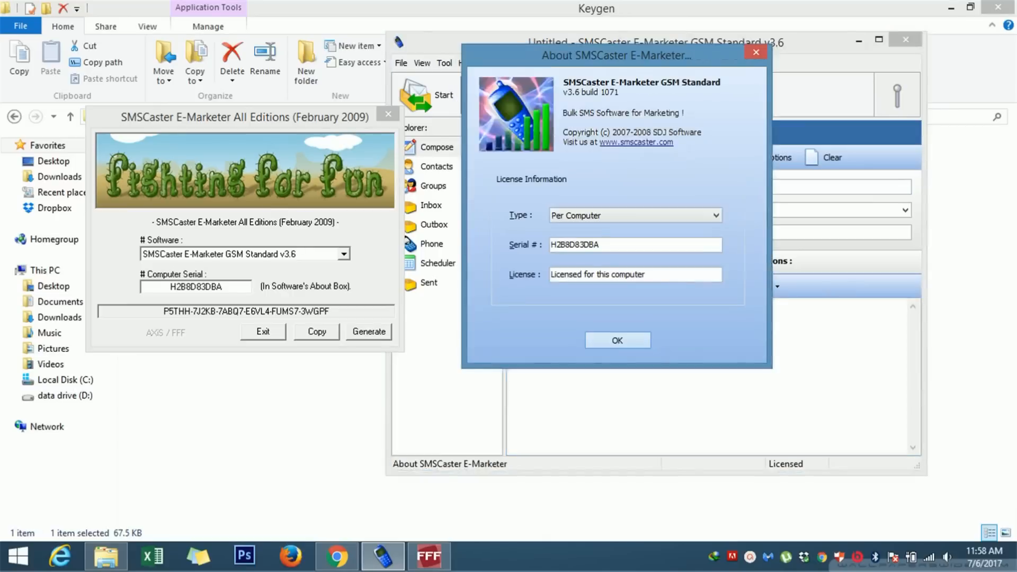
drag(647, 274, 552, 274)
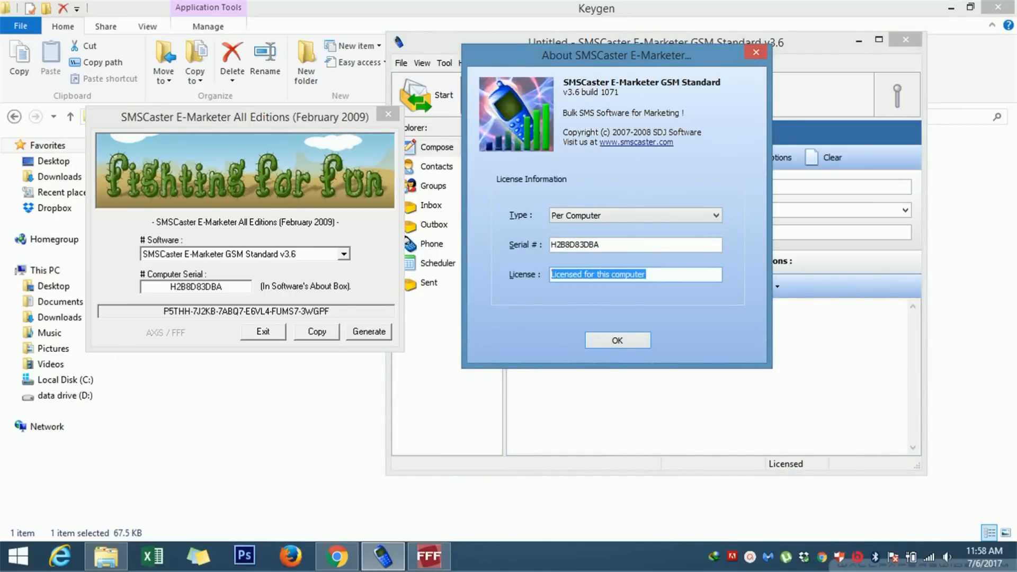
drag(647, 274, 552, 274)
key(Return)
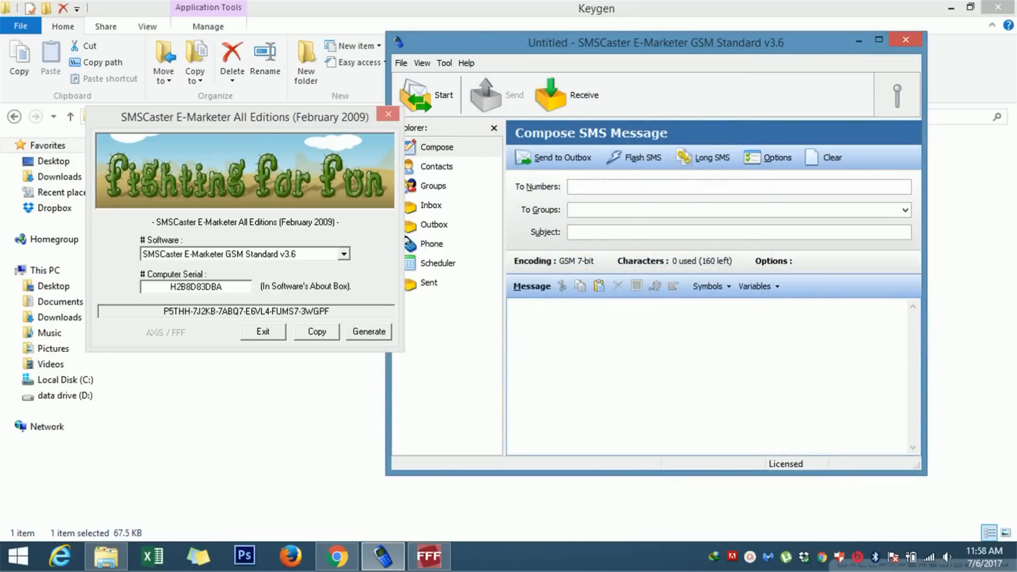
click(389, 114)
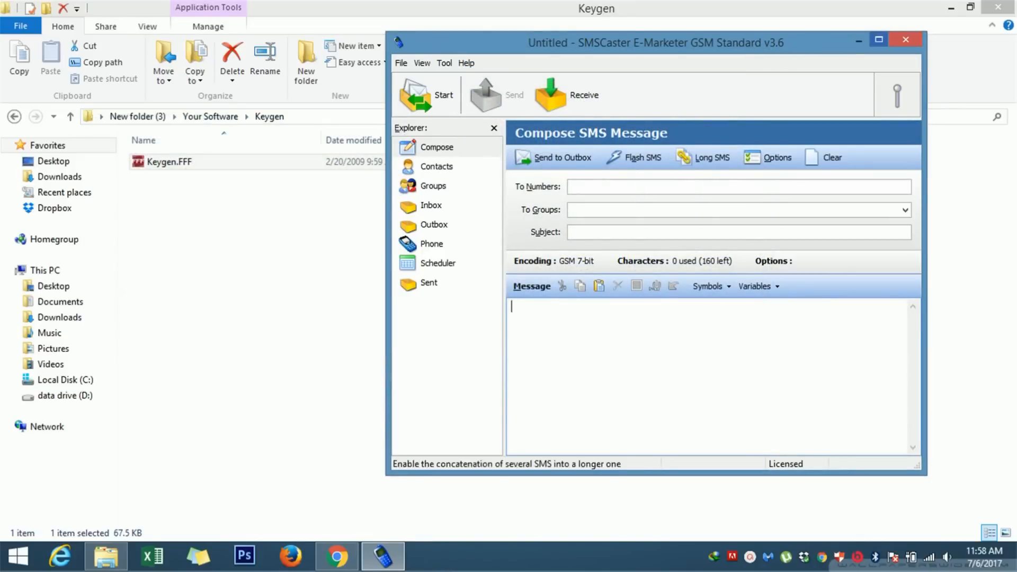
click(879, 39)
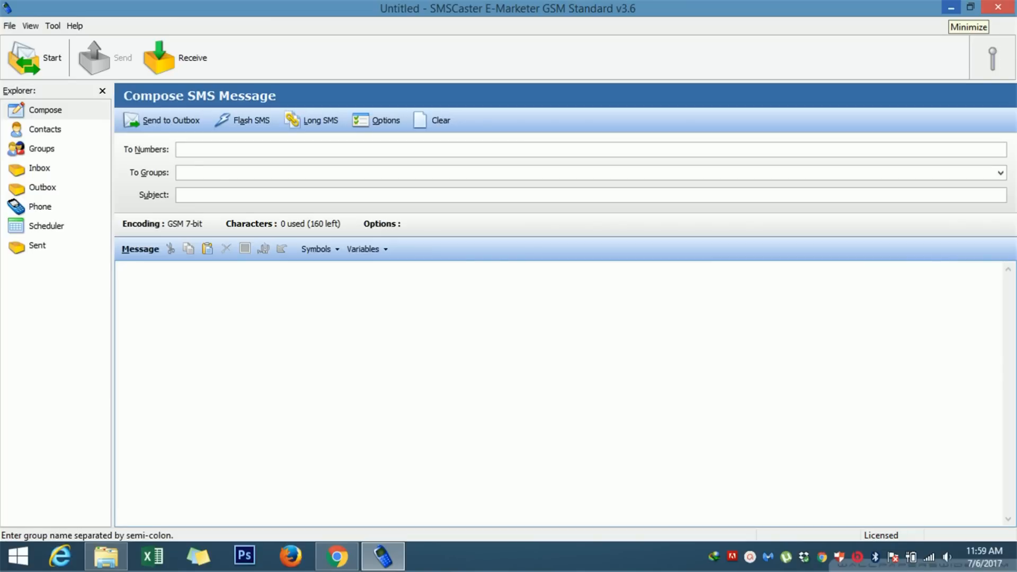
Step: Close the Your Software Explorer window and restore SMSCaster
click(951, 7)
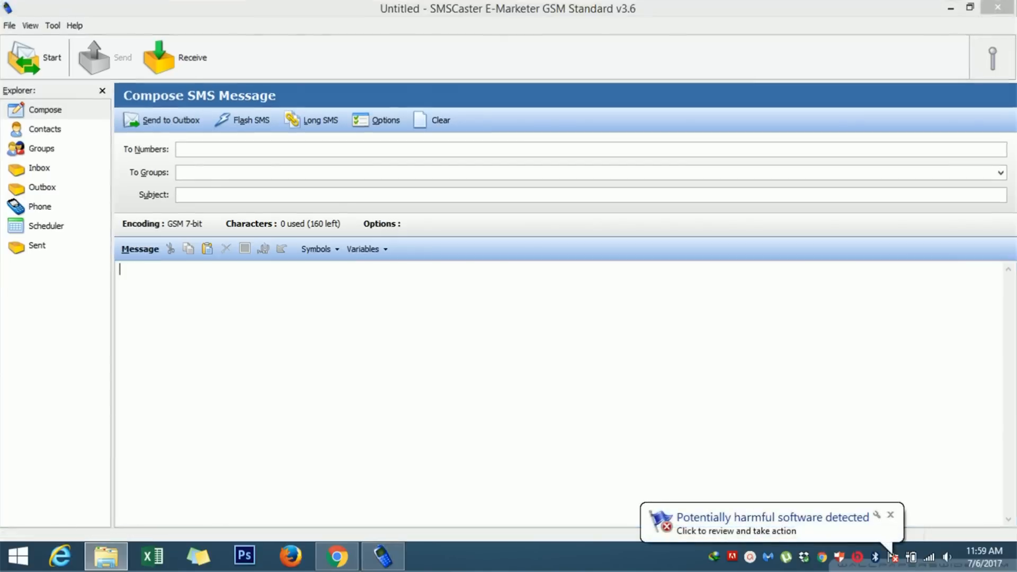
click(689, 275)
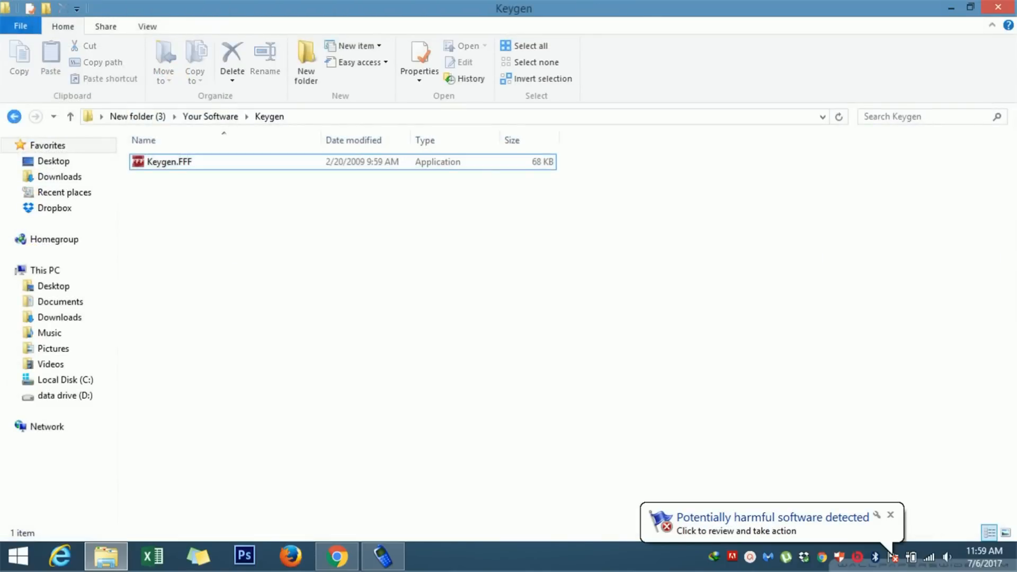
click(14, 116)
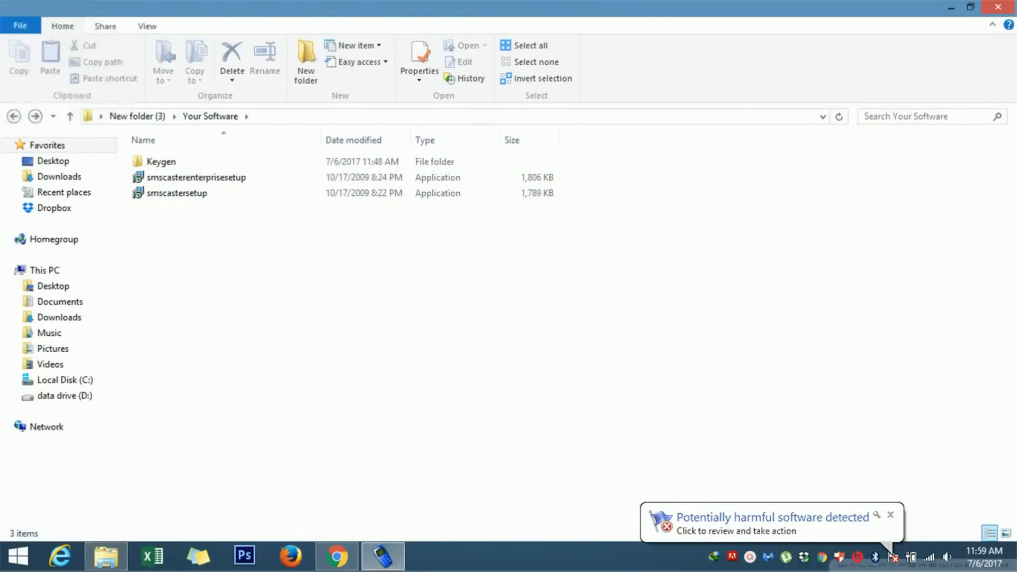
click(998, 7)
click(384, 558)
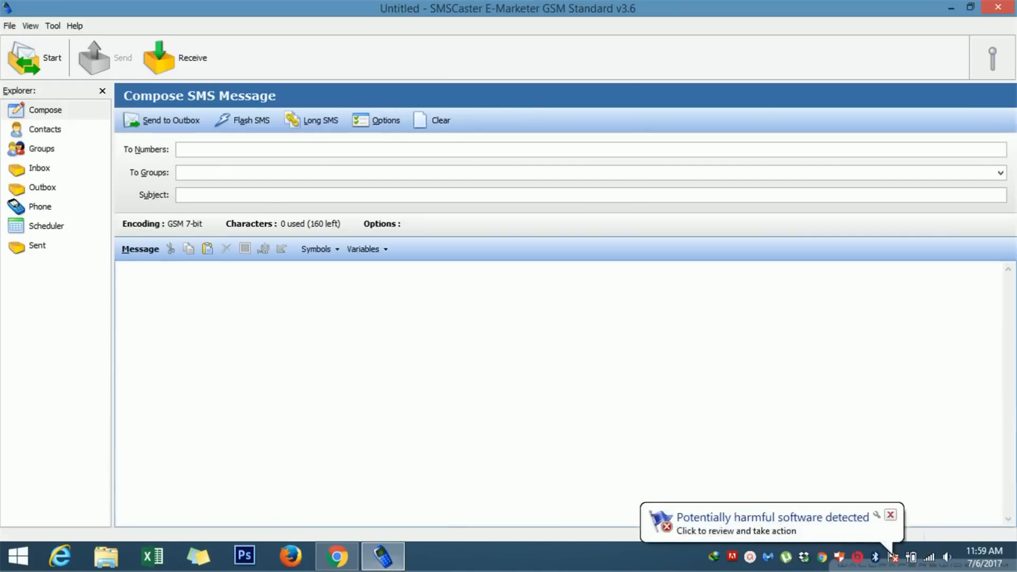
Step: Dismiss the harmful-software and USB Disk Security pop-ups and return to a blank Compose page
click(890, 515)
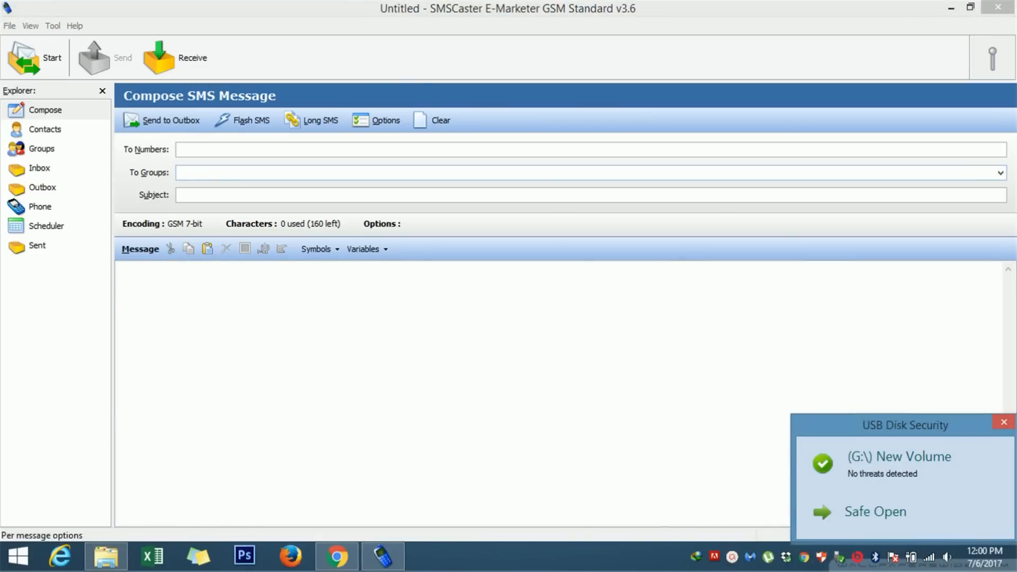
click(1003, 422)
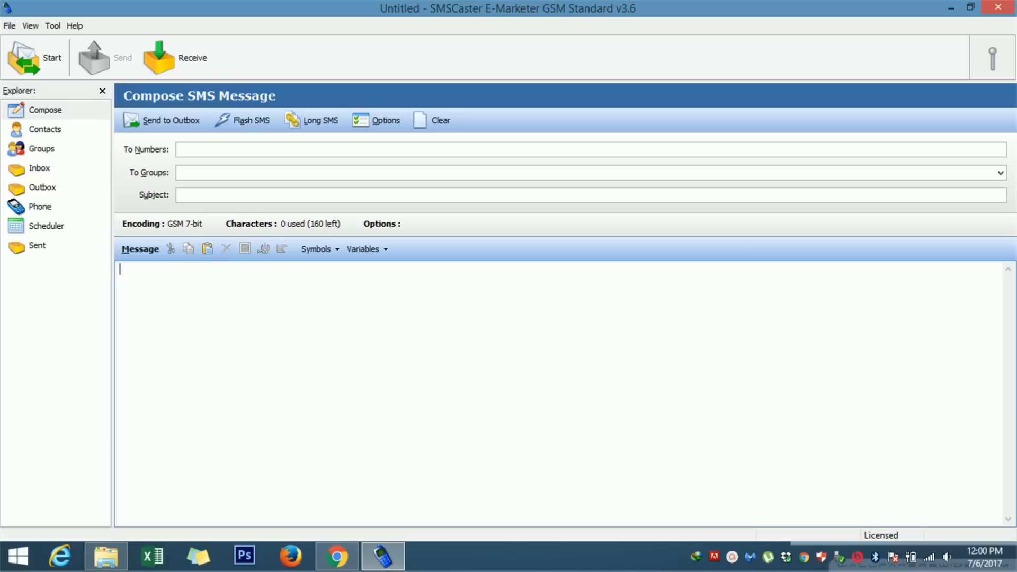
click(46, 110)
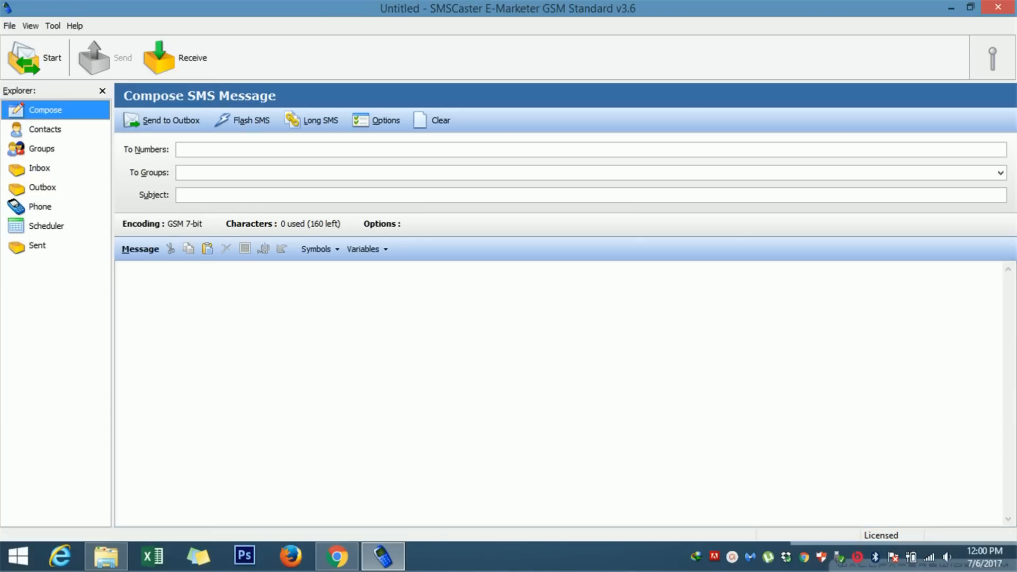
click(199, 149)
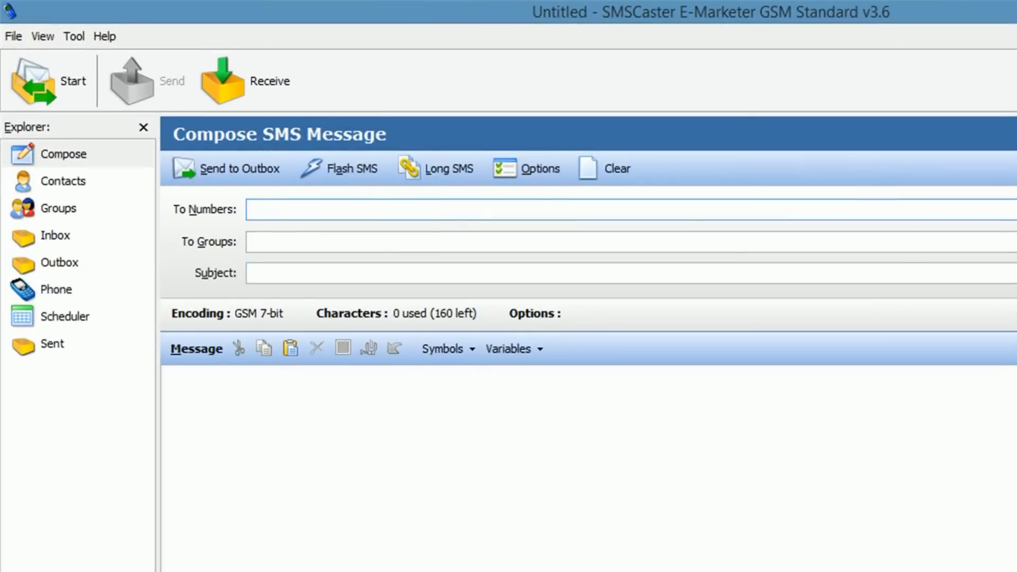
click(278, 242)
click(277, 273)
key(Tab)
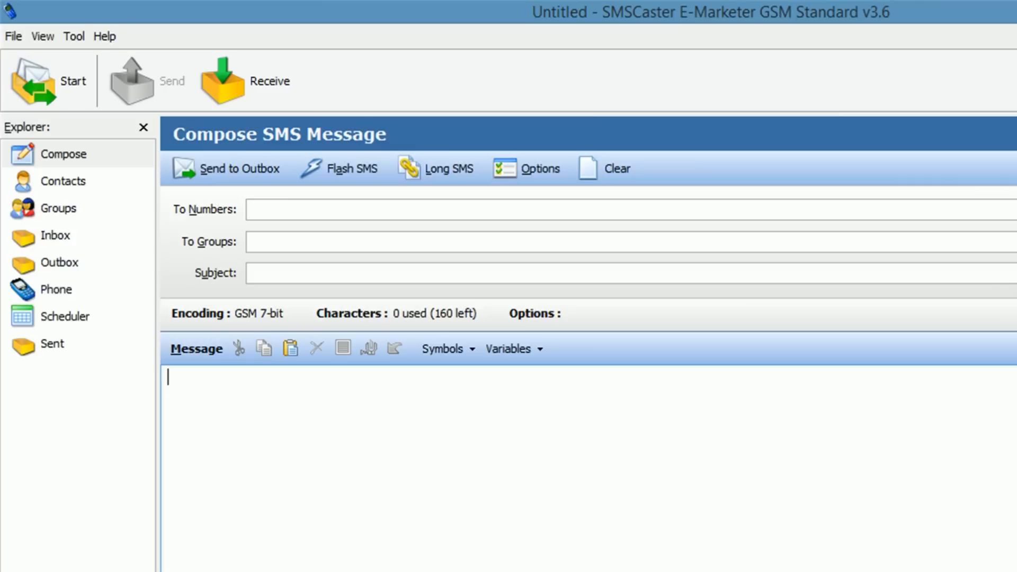
click(286, 209)
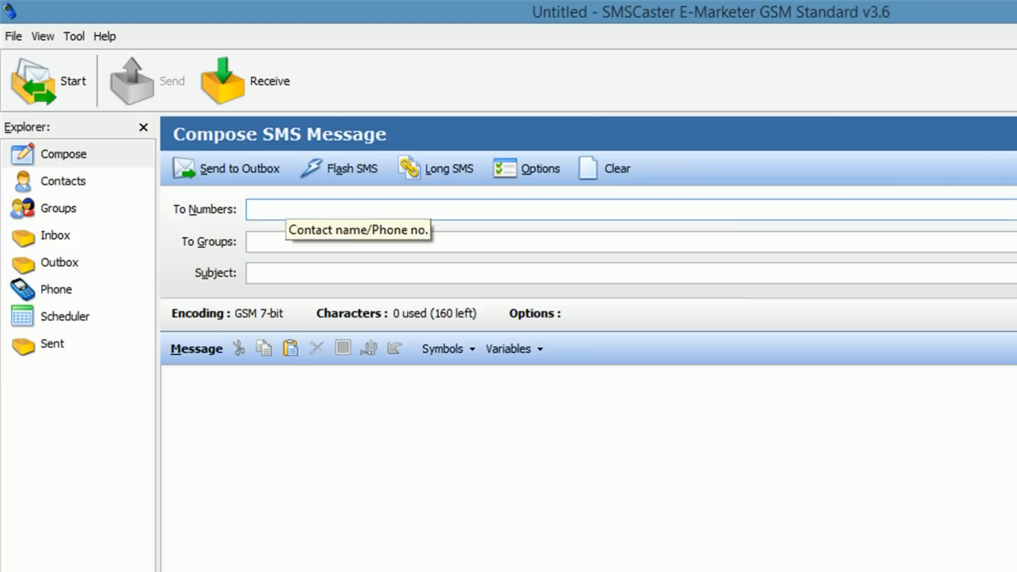
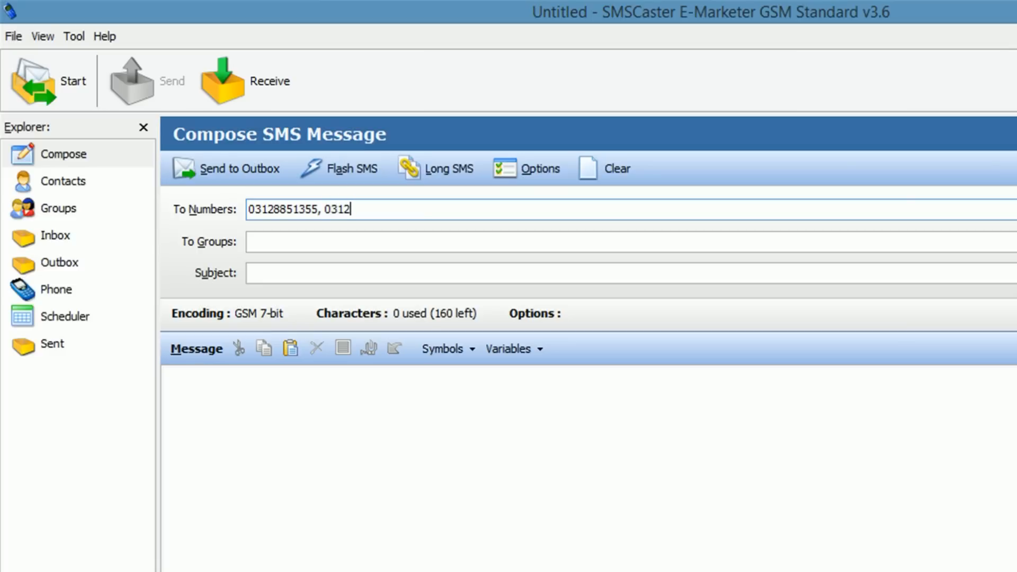
key(ctrl+a)
key(ctrl+Right)
key(ctrl+Right)
key(ctrl+shift+Left)
key(ctrl+shift+Left)
key(BackSpace)
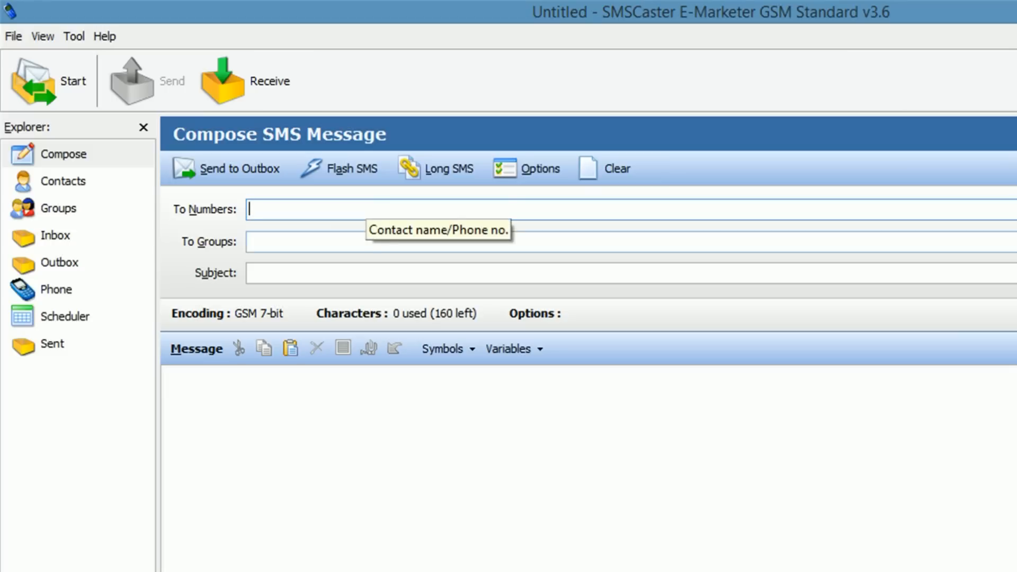
text(0031)
key(ctrl+shift+Left)
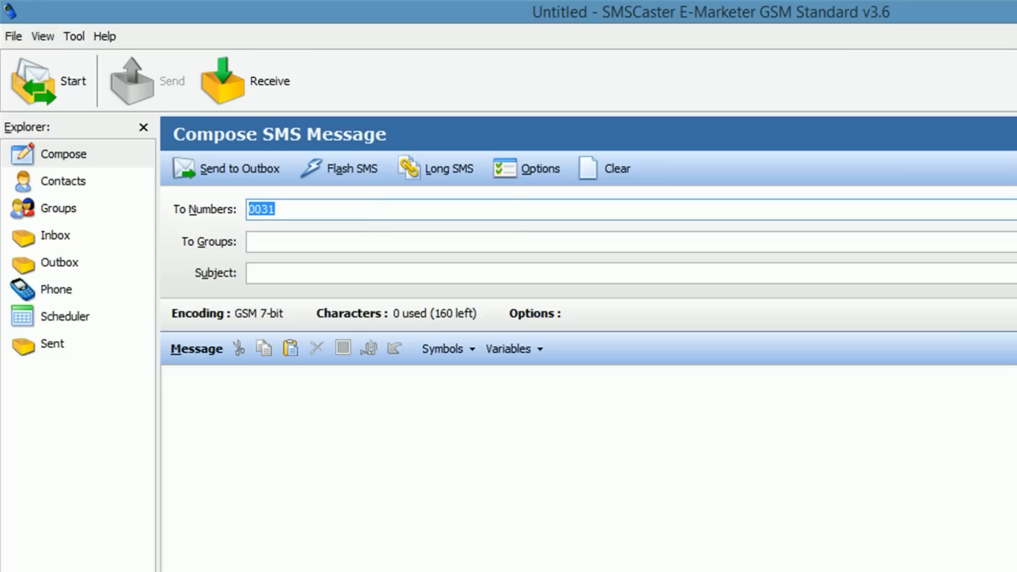
key(BackSpace)
click(250, 242)
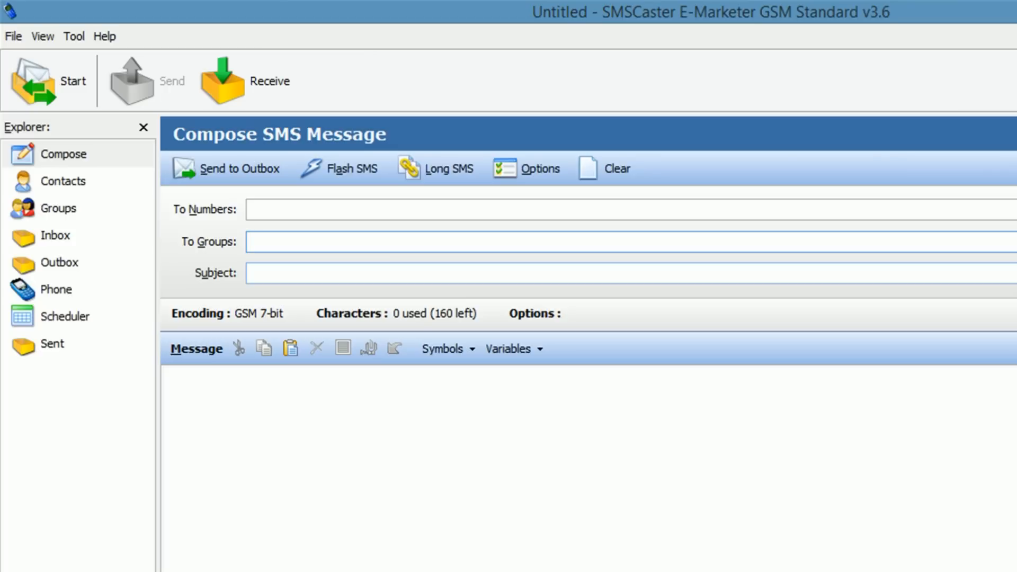
click(250, 209)
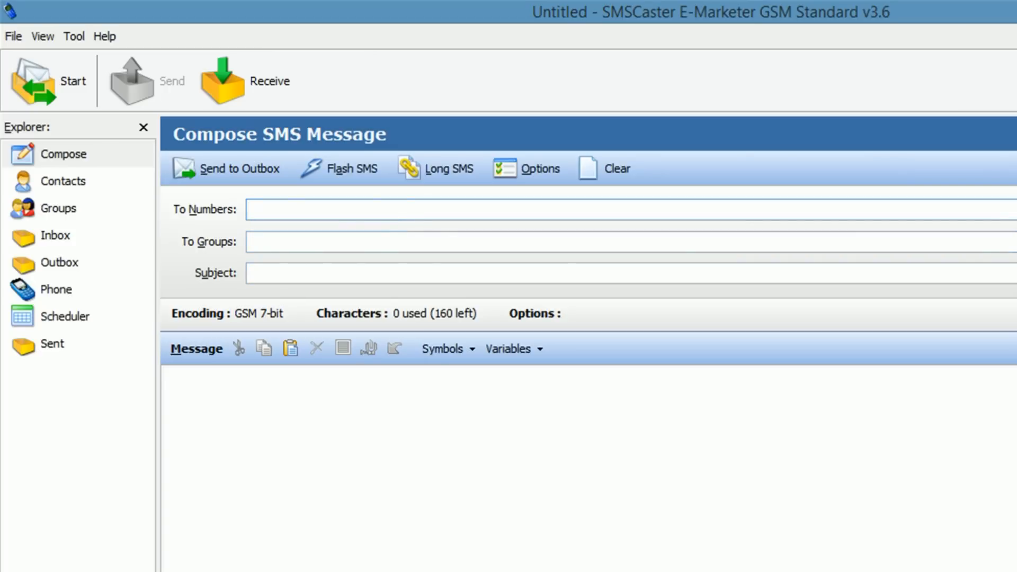
click(250, 241)
click(299, 208)
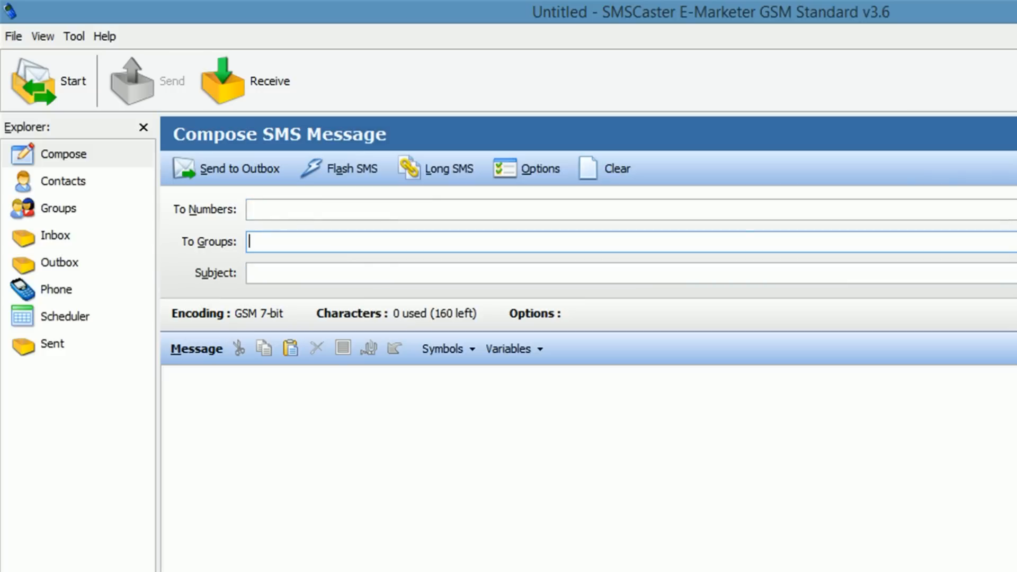
click(298, 207)
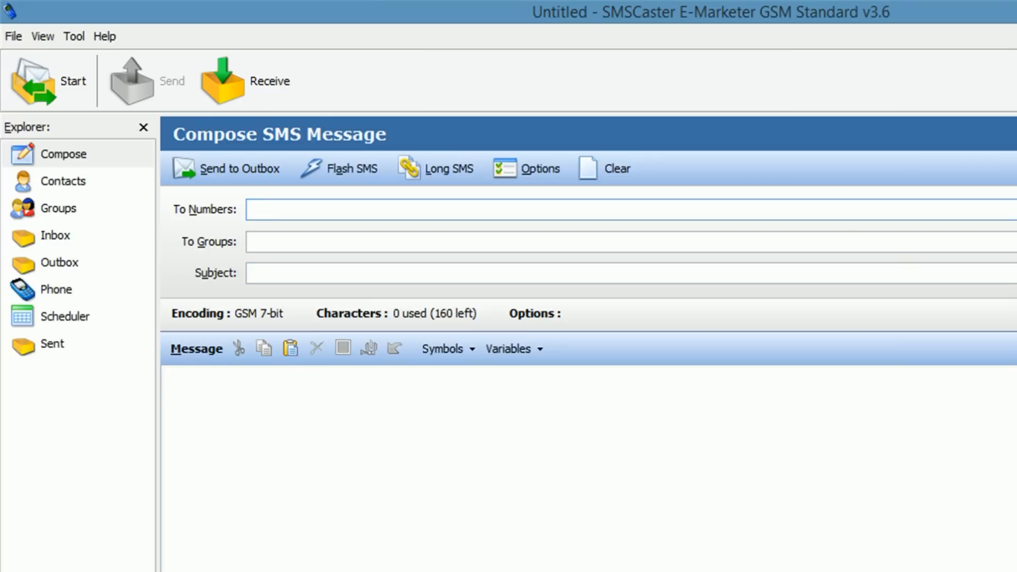
Step: Check that the Groups and Contacts lists are empty, then switch to the File Explorer software folder
click(58, 209)
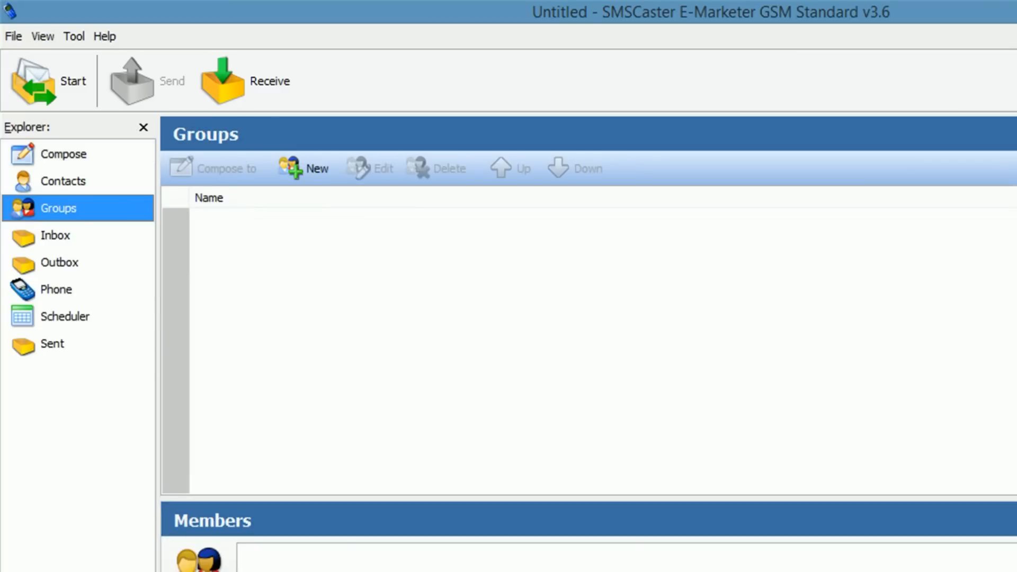
click(63, 181)
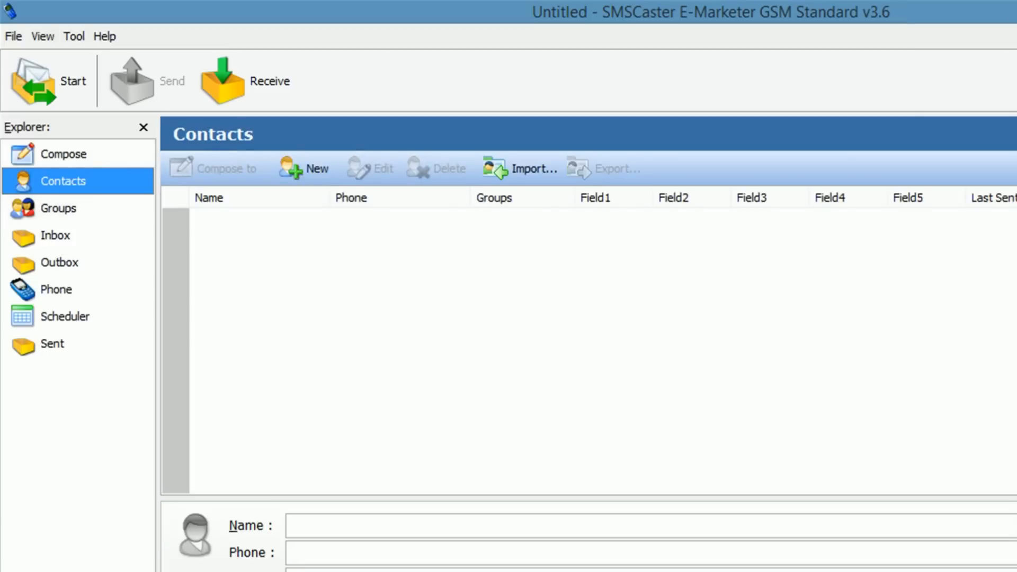
click(59, 208)
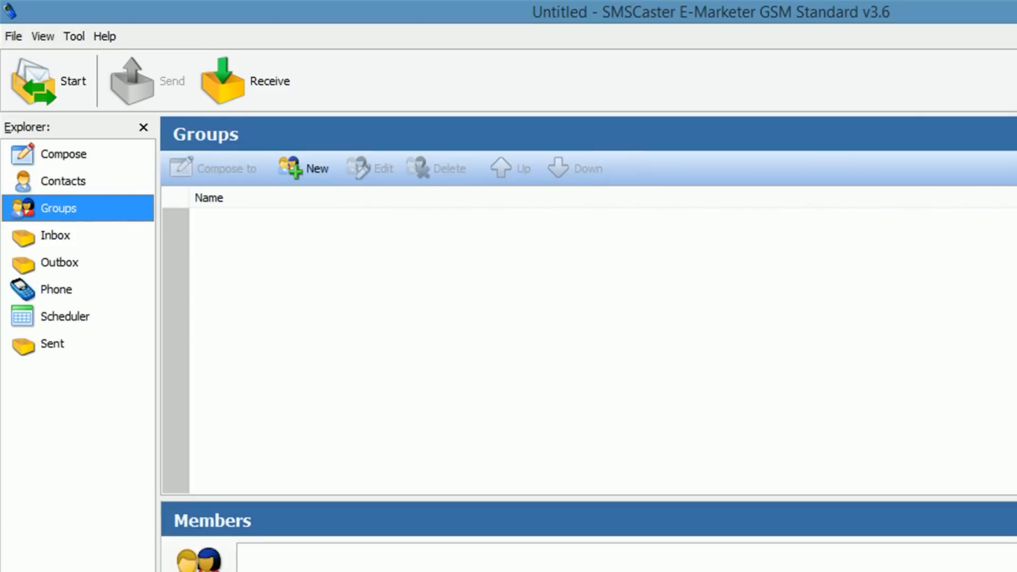
click(63, 181)
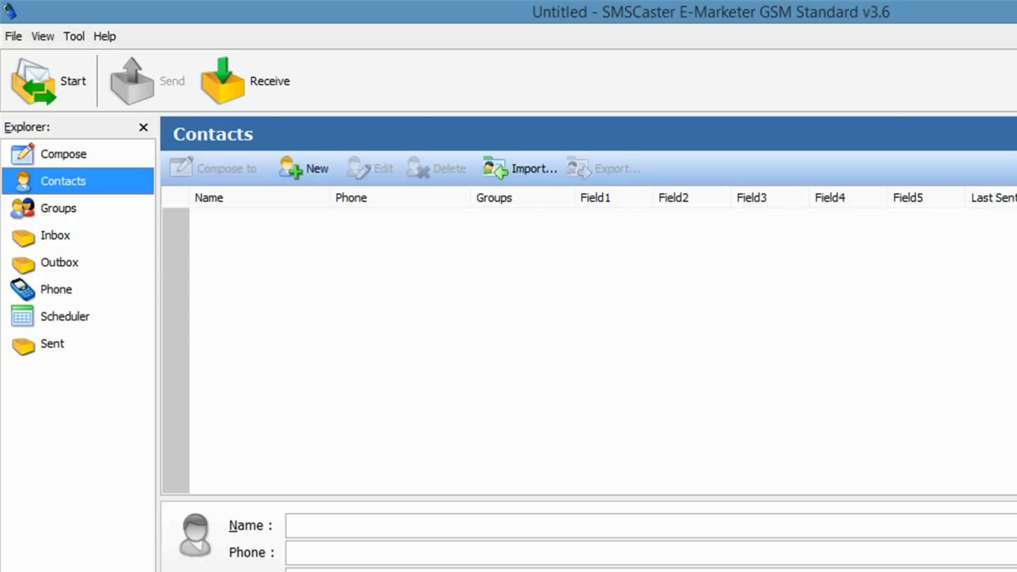
key(alt+Tab)
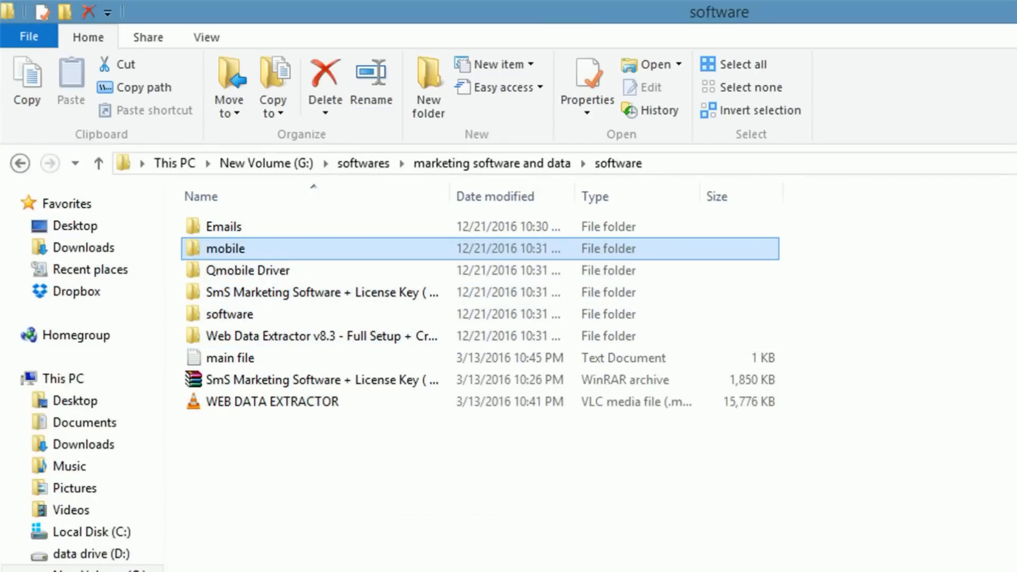
Step: Auto-fit the column widths in the mobile folder and drill into the nested Active_Mobile_Number folder
key(ctrl+KP_Add)
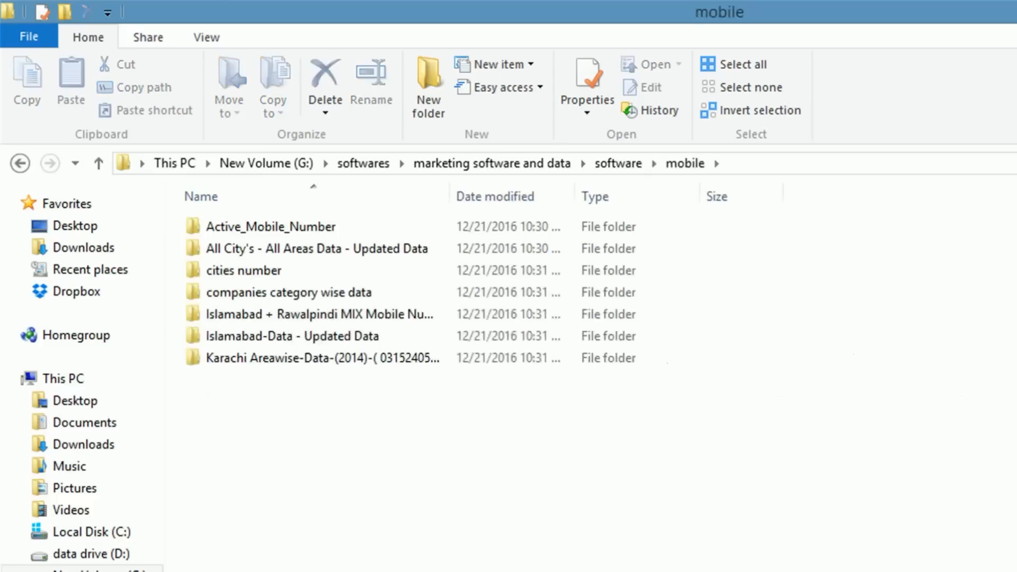
drag(704, 475, 181, 212)
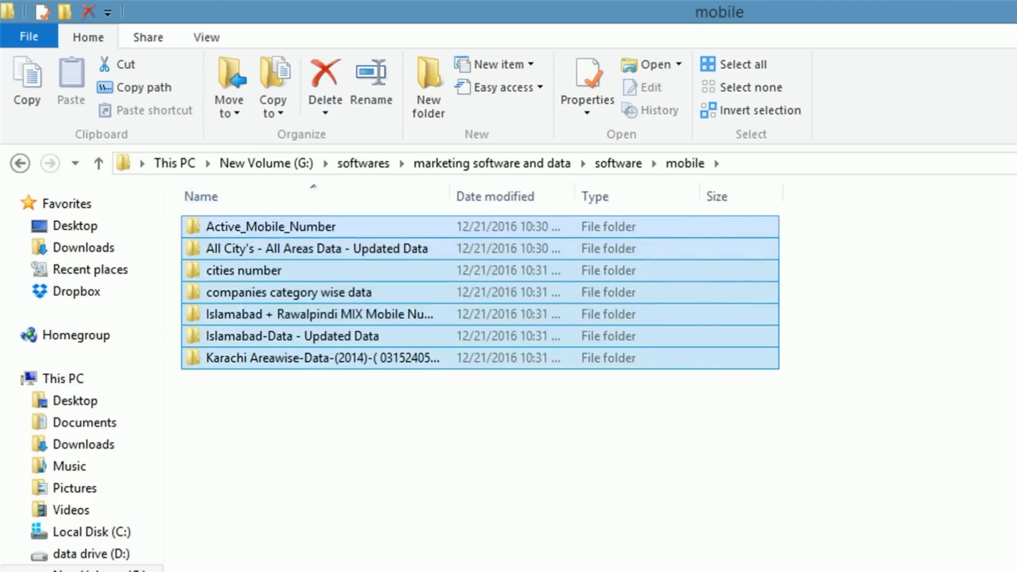
key(ctrl+plus)
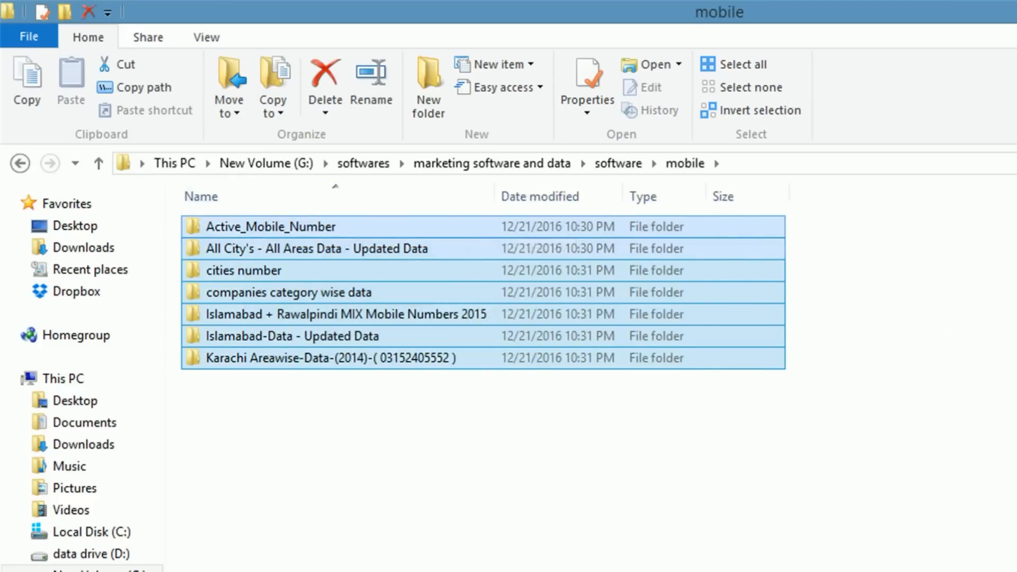
click(529, 423)
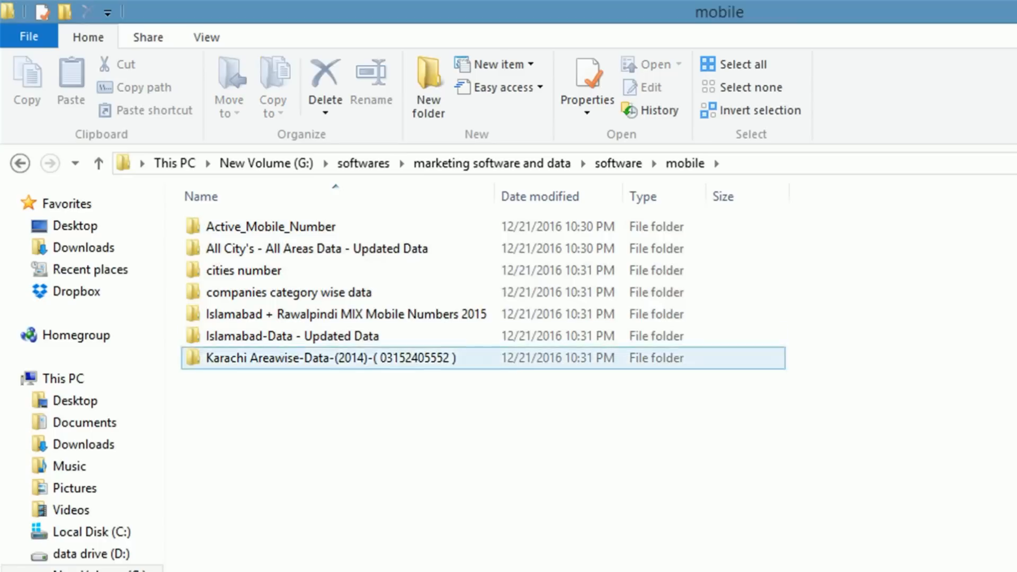
click(271, 227)
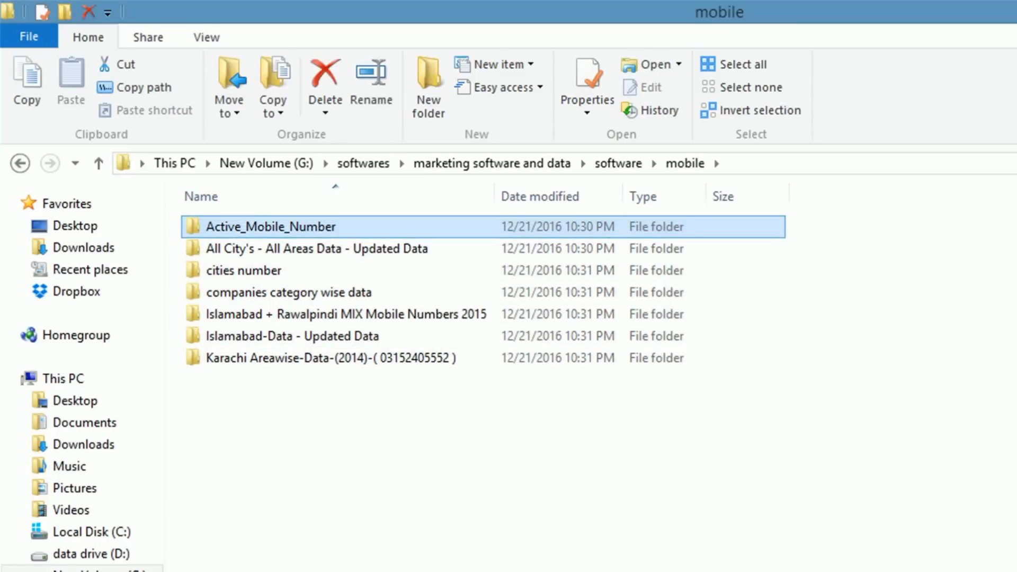
double_click(272, 226)
double_click(271, 227)
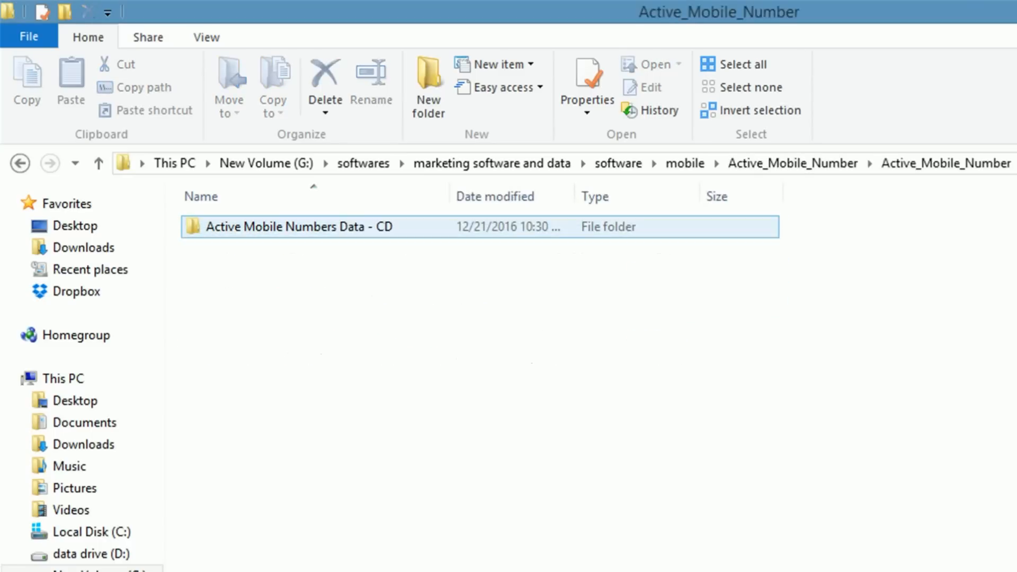
Step: Open Active Mobile Numbers Data - CD and widen the Name column to show full folder names
click(271, 226)
double_click(271, 226)
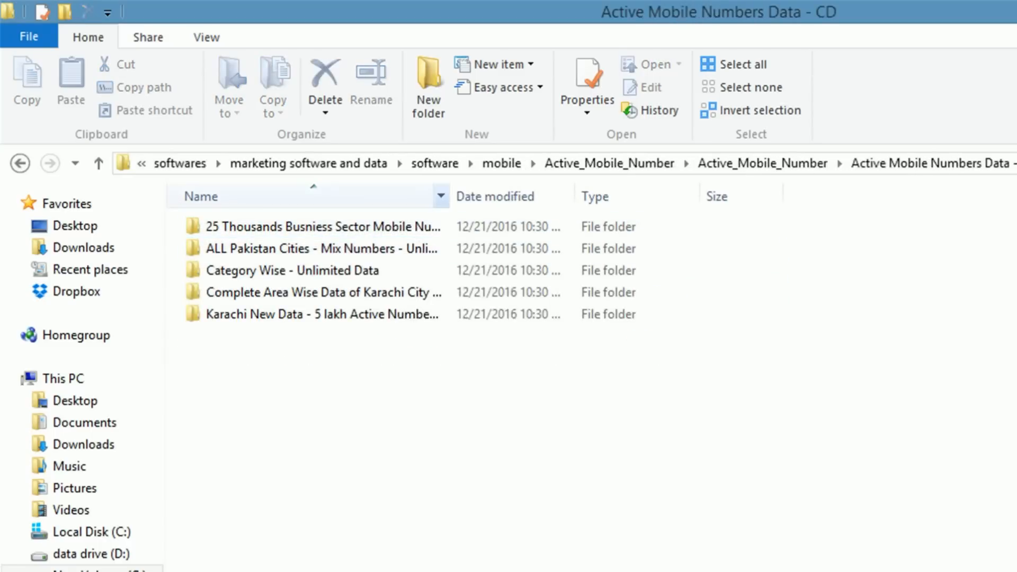
double_click(449, 196)
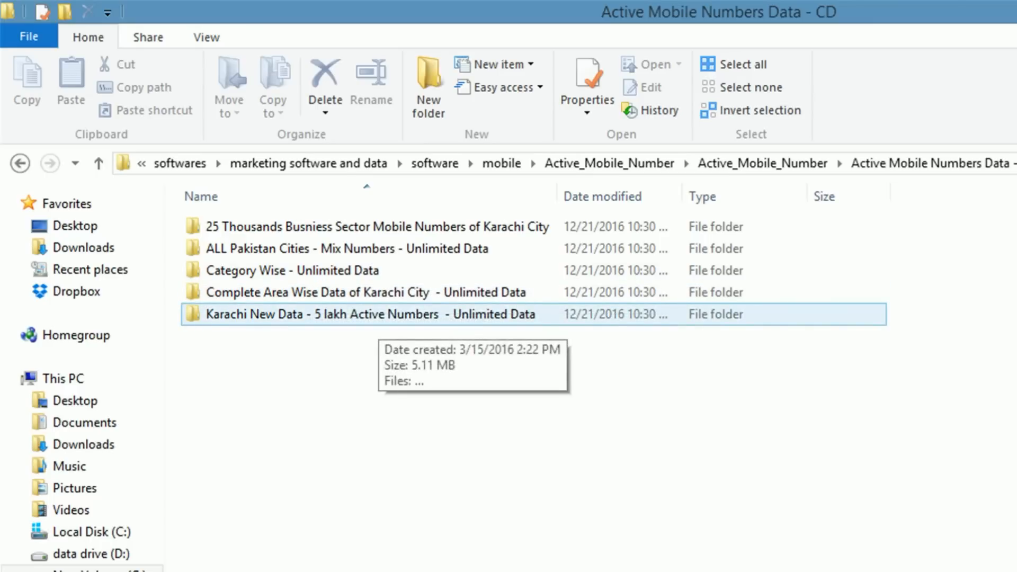
Step: Preview the 25 Thousands business sector number list, then return to Active Mobile Numbers Data - CD
double_click(318, 226)
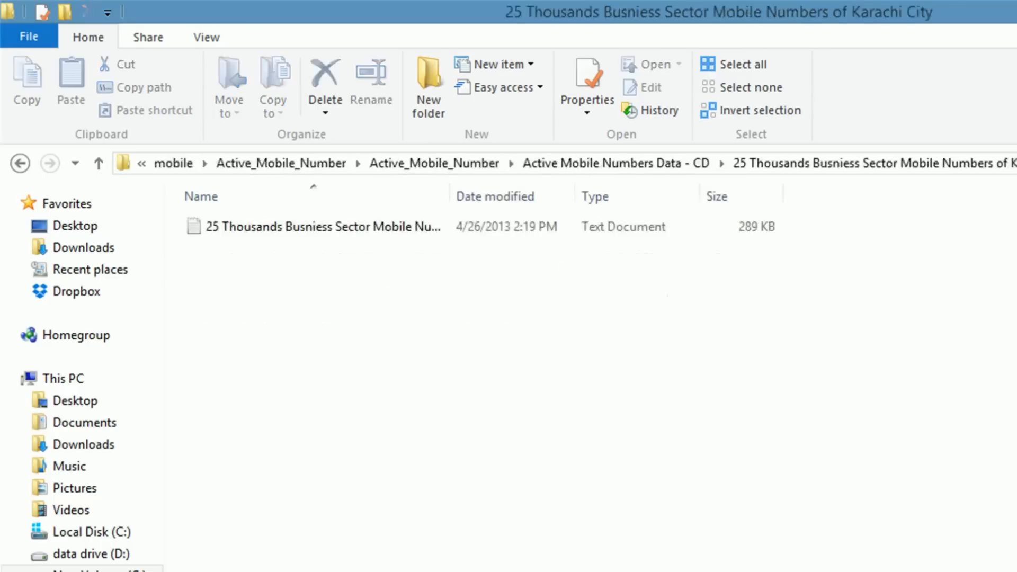
click(318, 227)
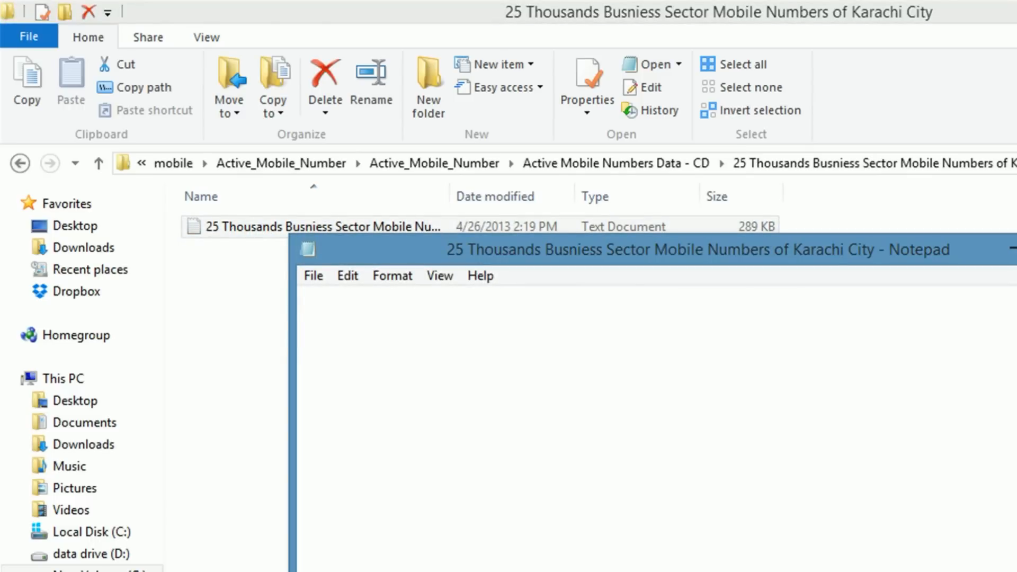
scroll(656, 429, down, 15)
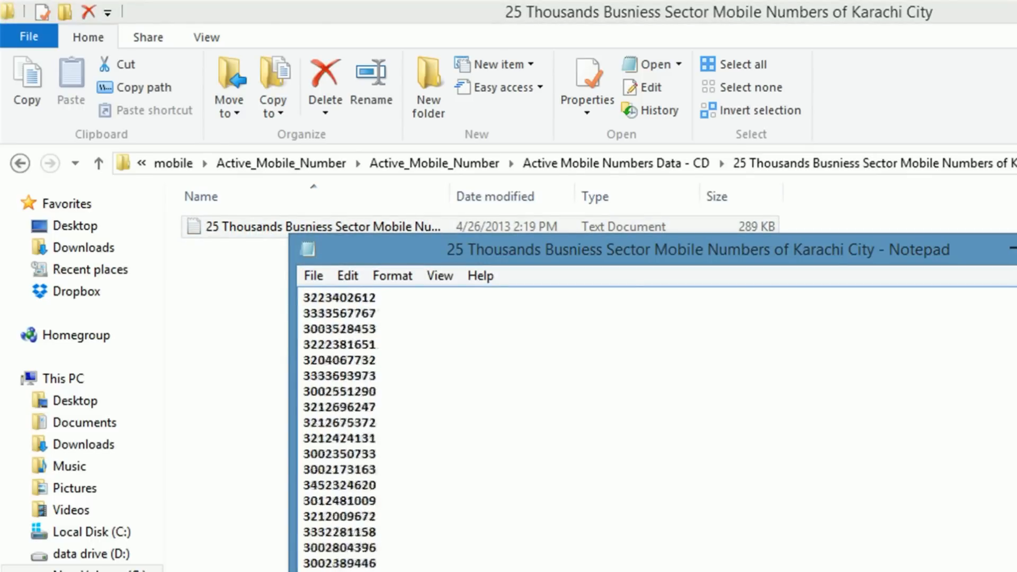
scroll(657, 429, up, 15)
key(alt+F4)
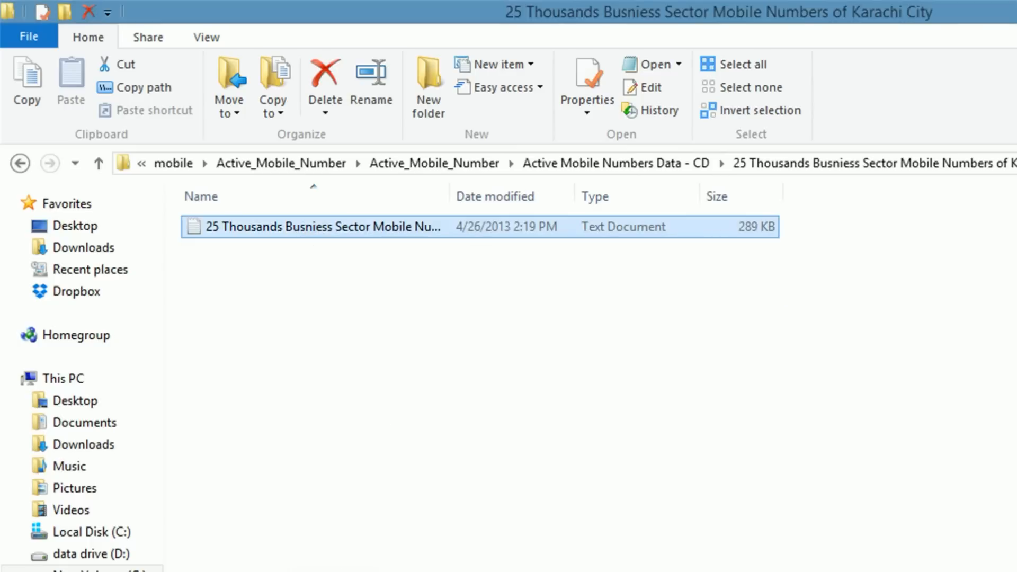
click(99, 163)
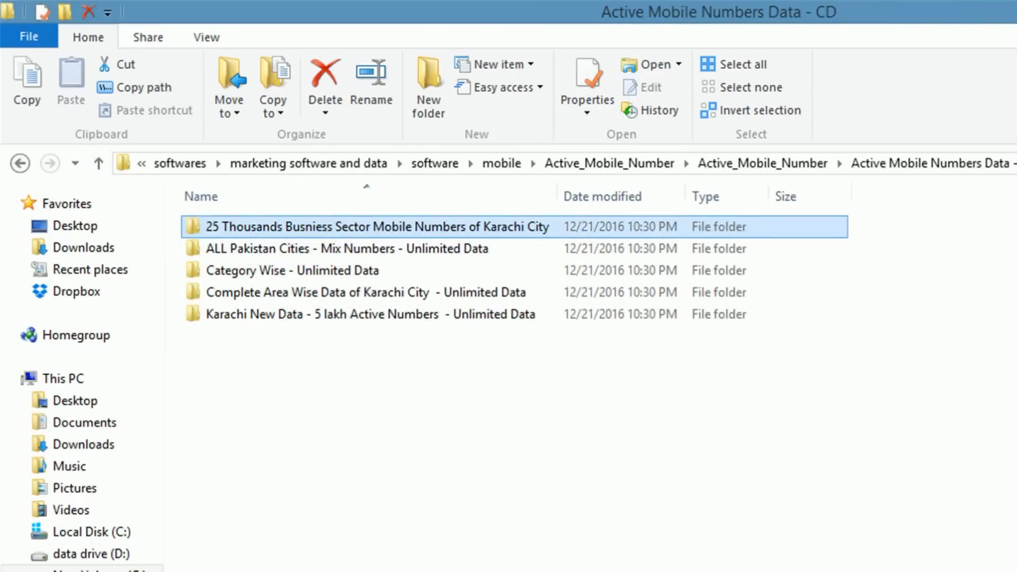
Step: Browse the ALL Pakistan Cities mix, Category Wise, Karachi area and Karachi New Data folders
double_click(255, 248)
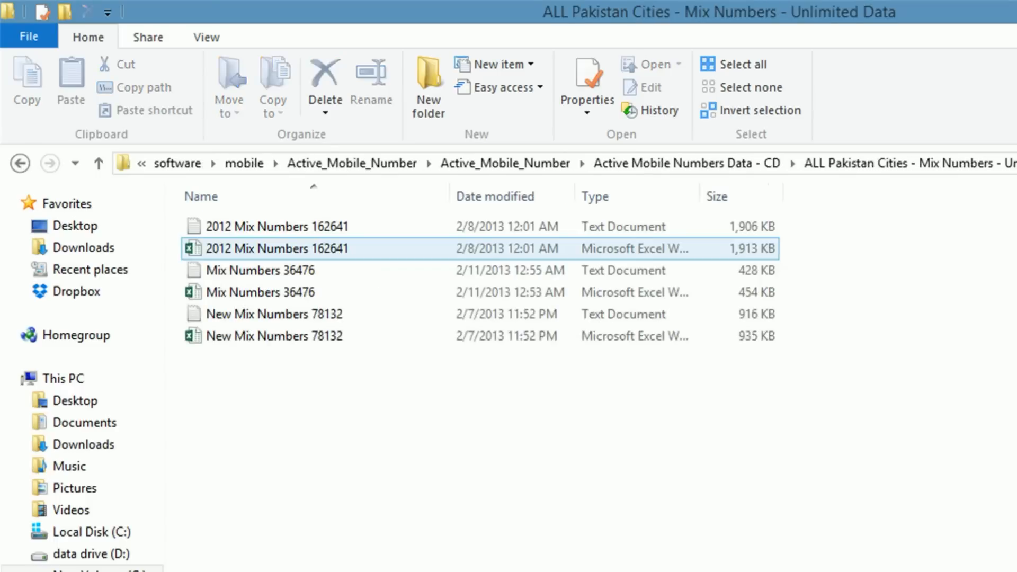
click(98, 163)
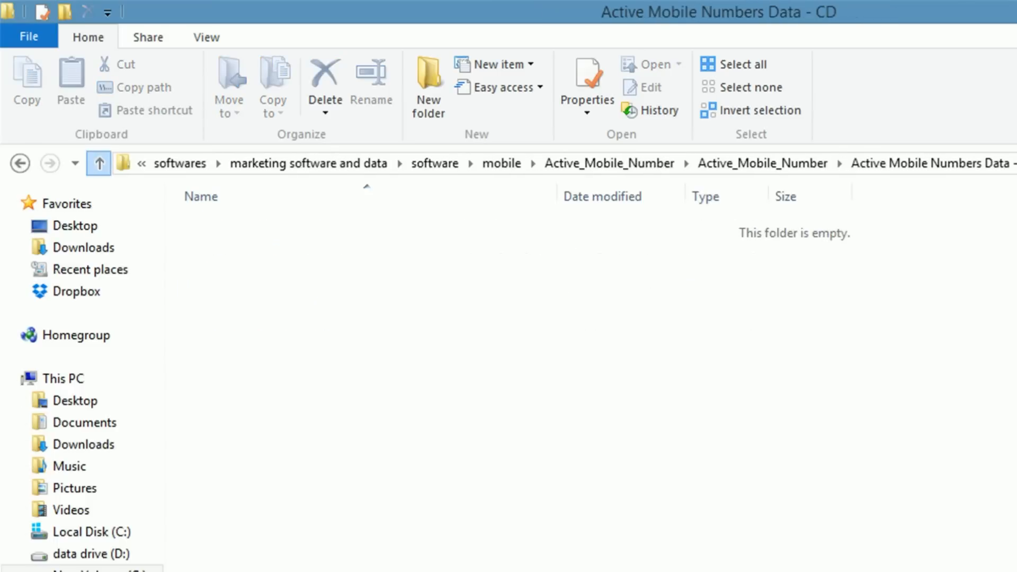
double_click(249, 268)
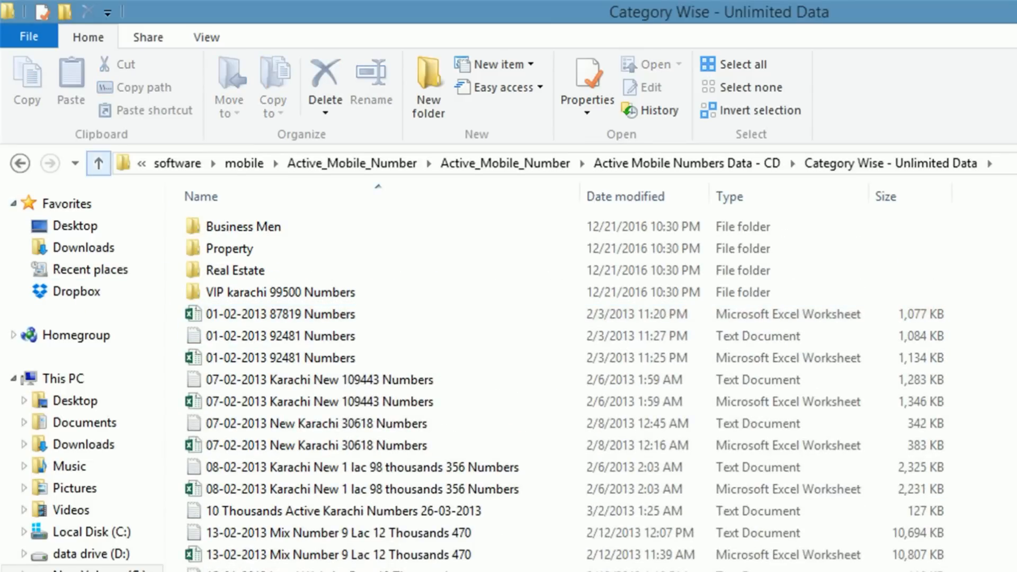
click(98, 163)
double_click(366, 292)
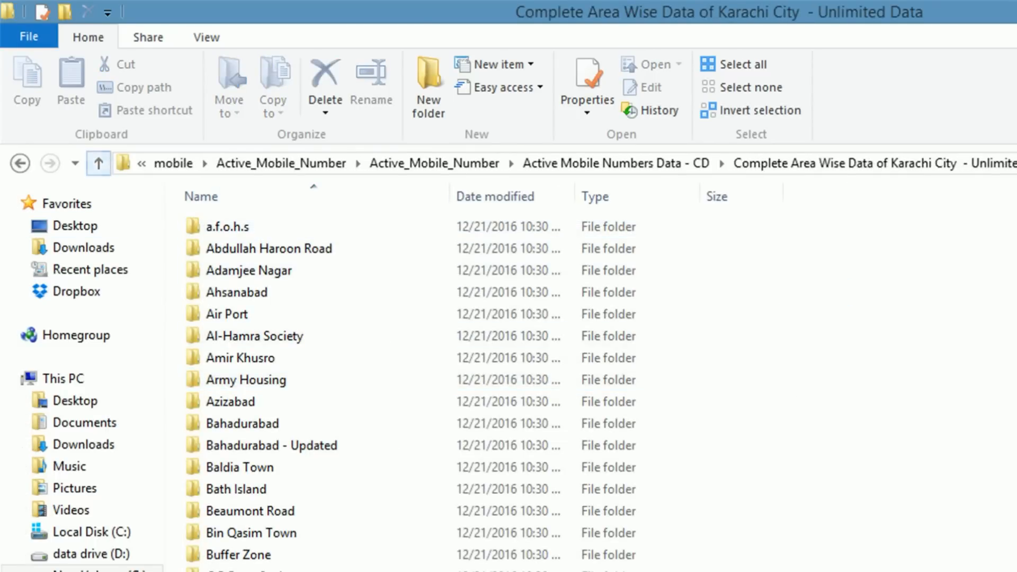
click(99, 163)
double_click(318, 314)
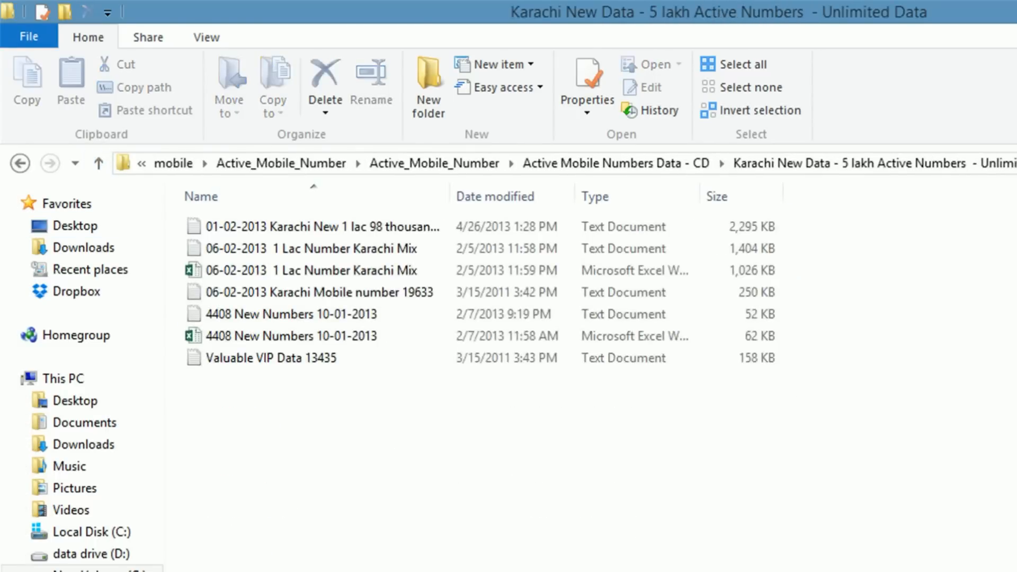
key(ctrl+KP_Add)
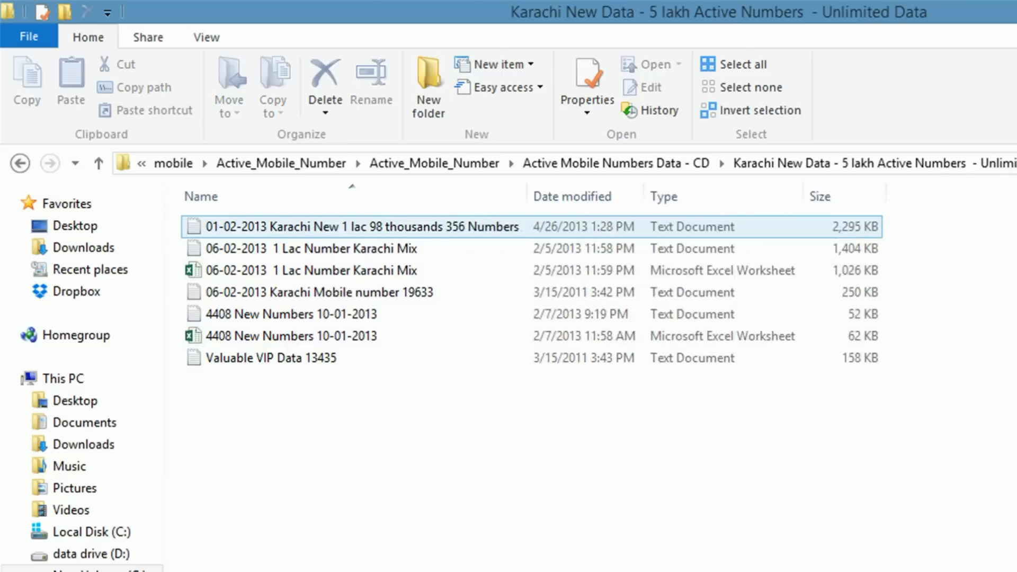
Step: Go back up to the mobile folder and inspect the All City's - All Areas Data folder
click(99, 163)
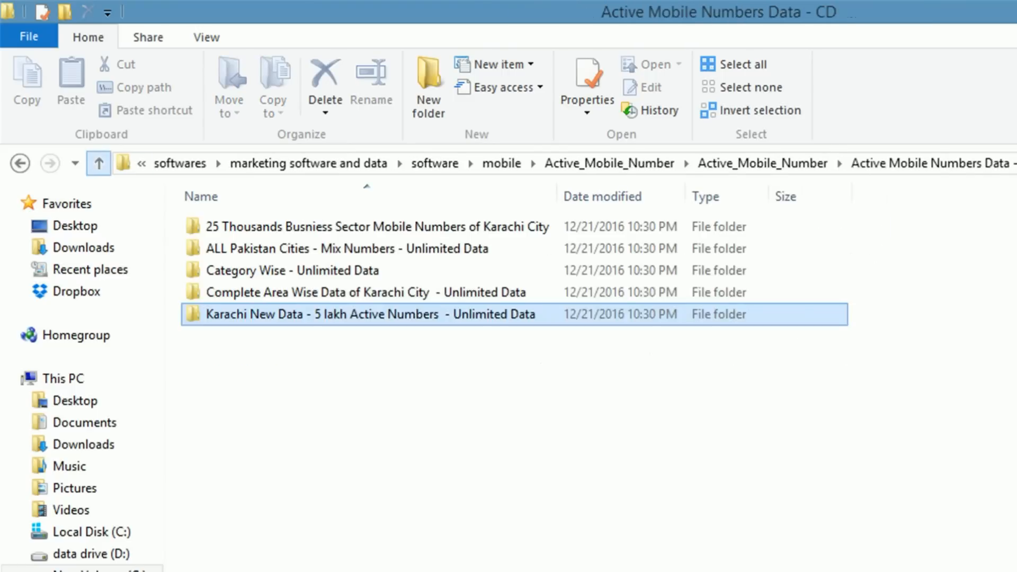
click(98, 163)
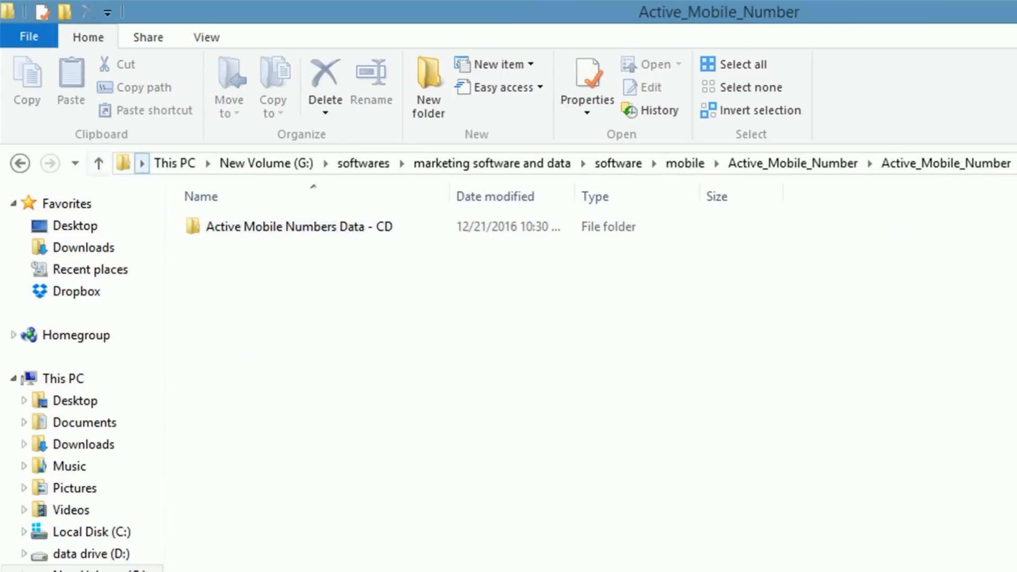
click(98, 163)
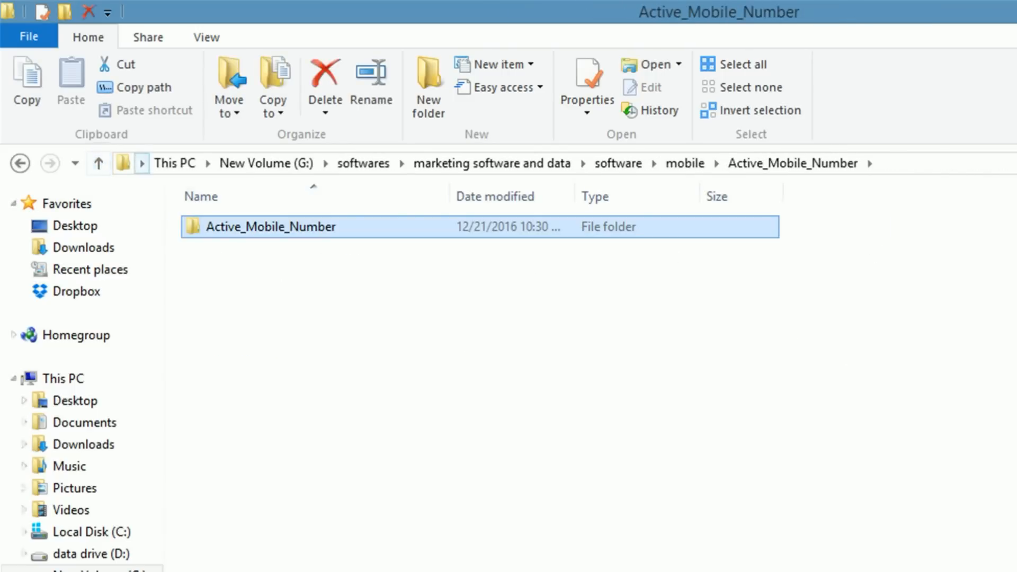
click(98, 163)
double_click(276, 247)
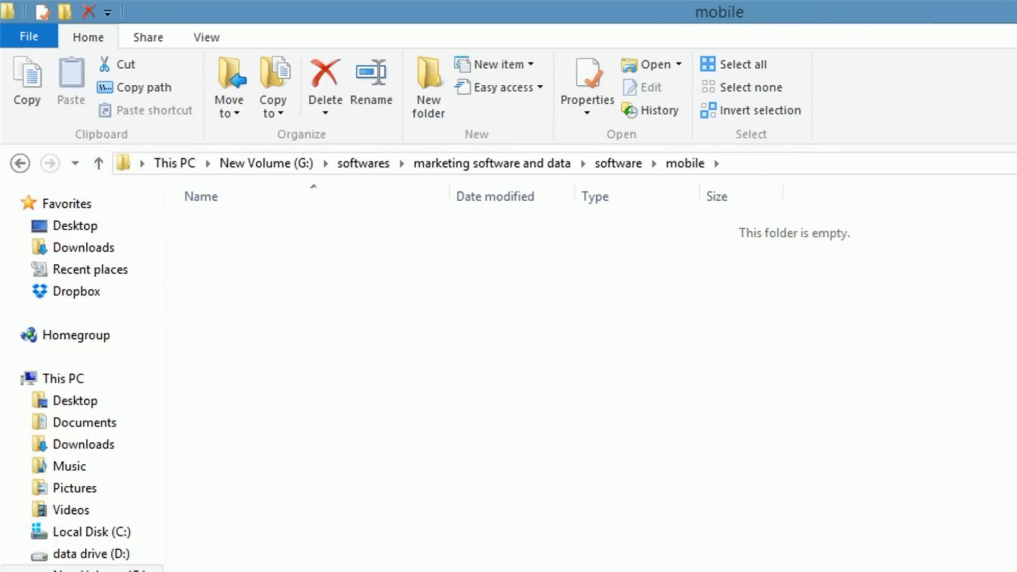
key(ctrl+KP_Add)
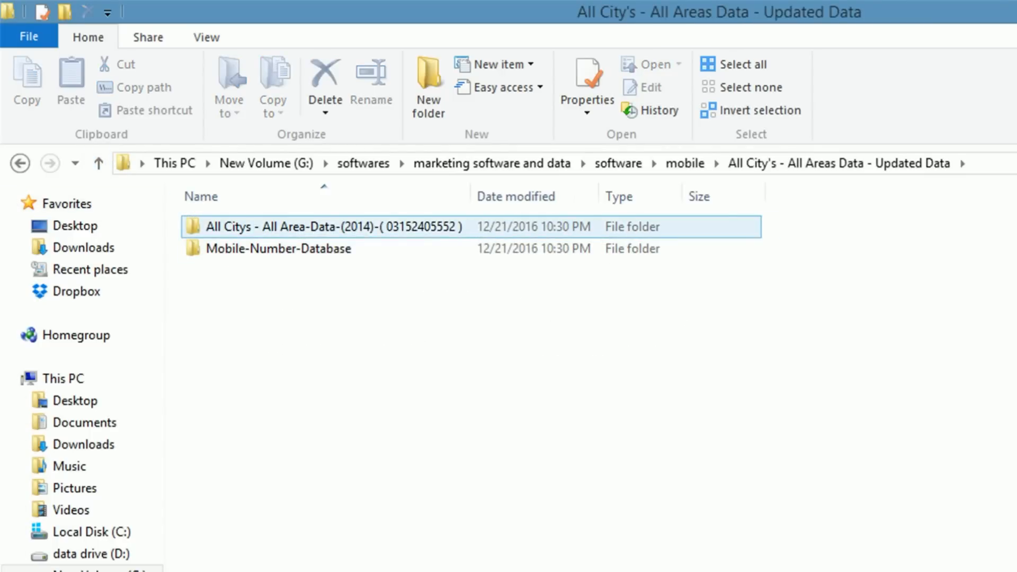
Step: Check the cities number folder, then open the All News Paper list from companies category wise data
click(98, 163)
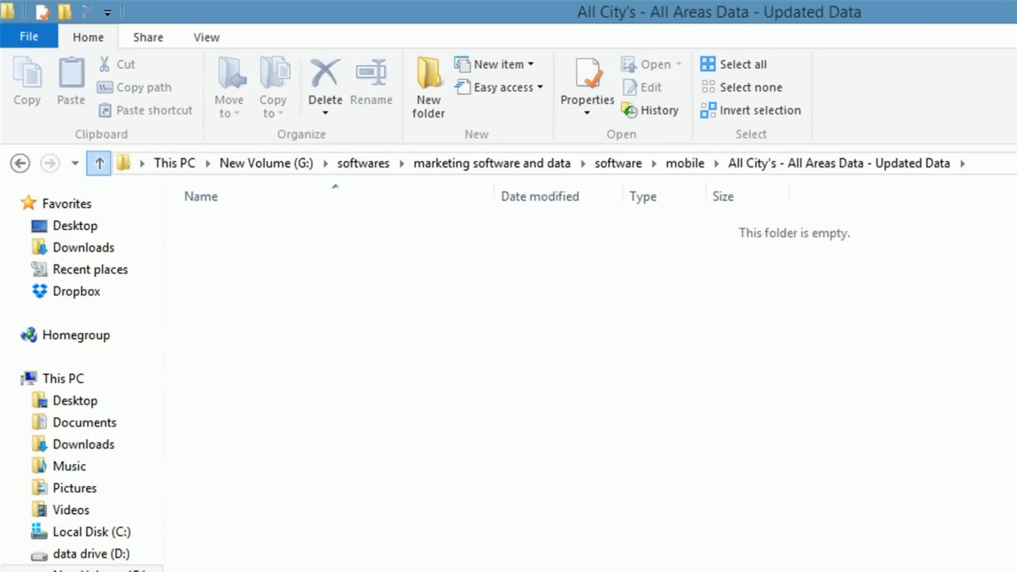
click(275, 271)
double_click(276, 271)
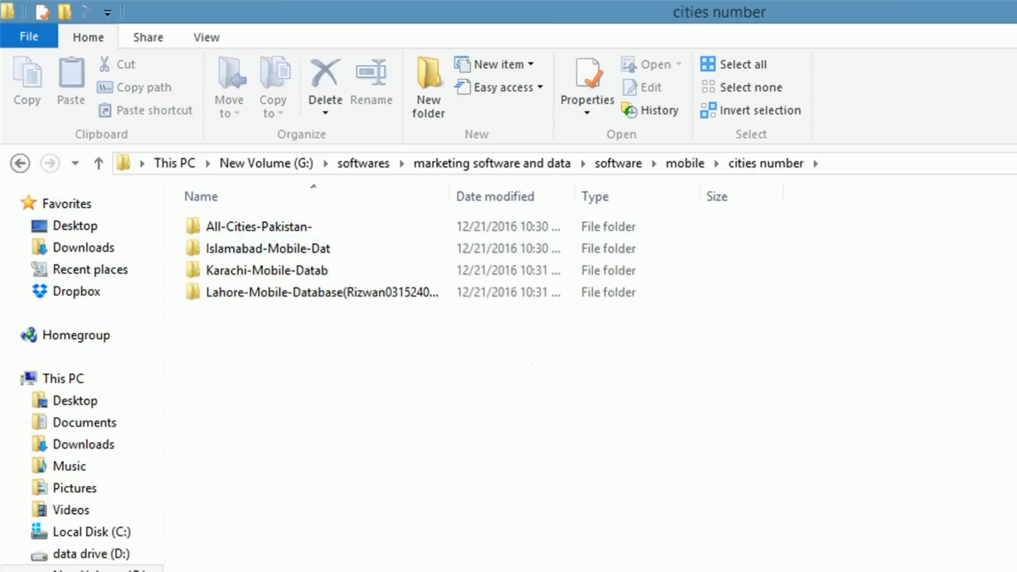
click(99, 163)
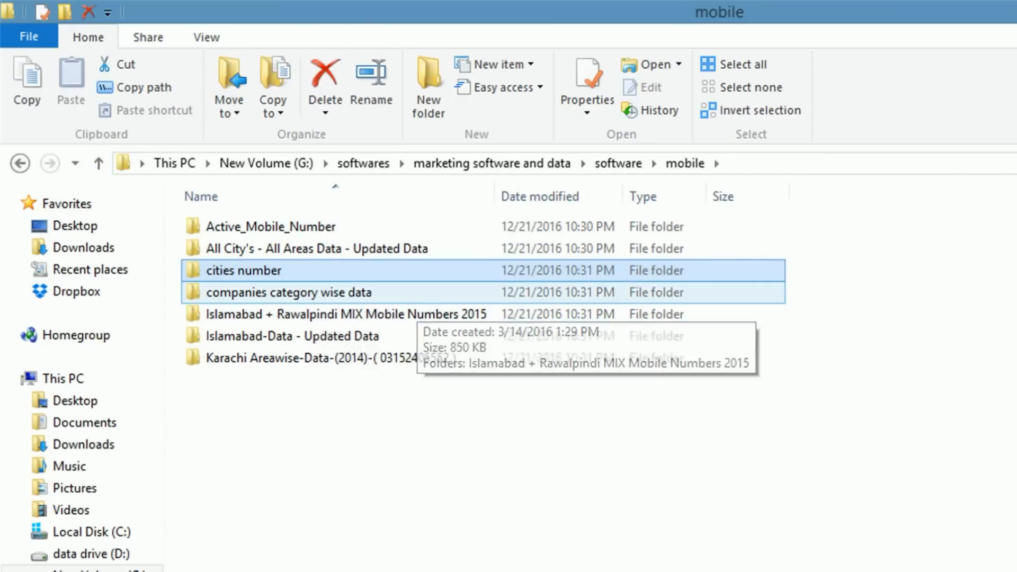
double_click(317, 292)
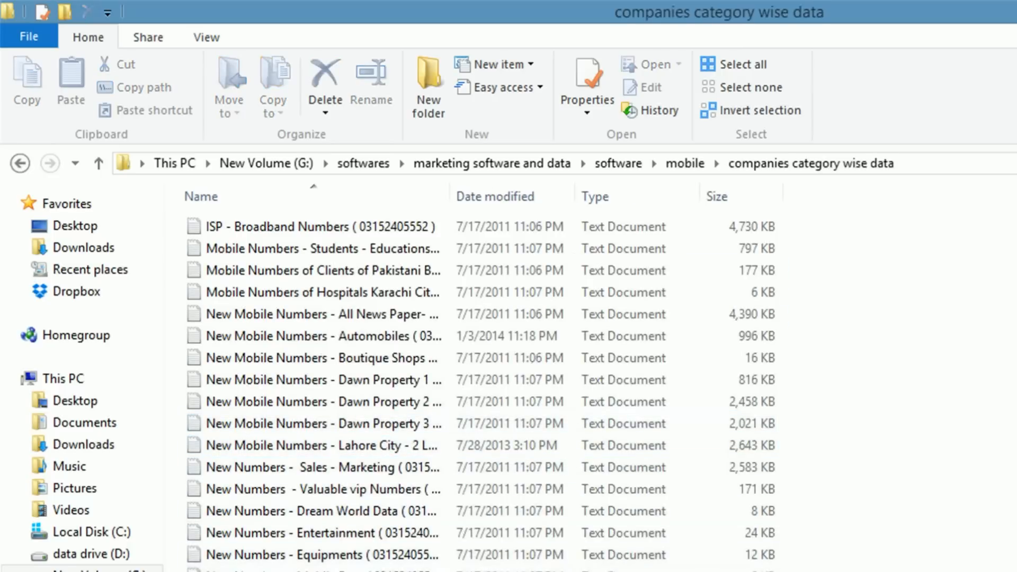
key(ctrl+plus)
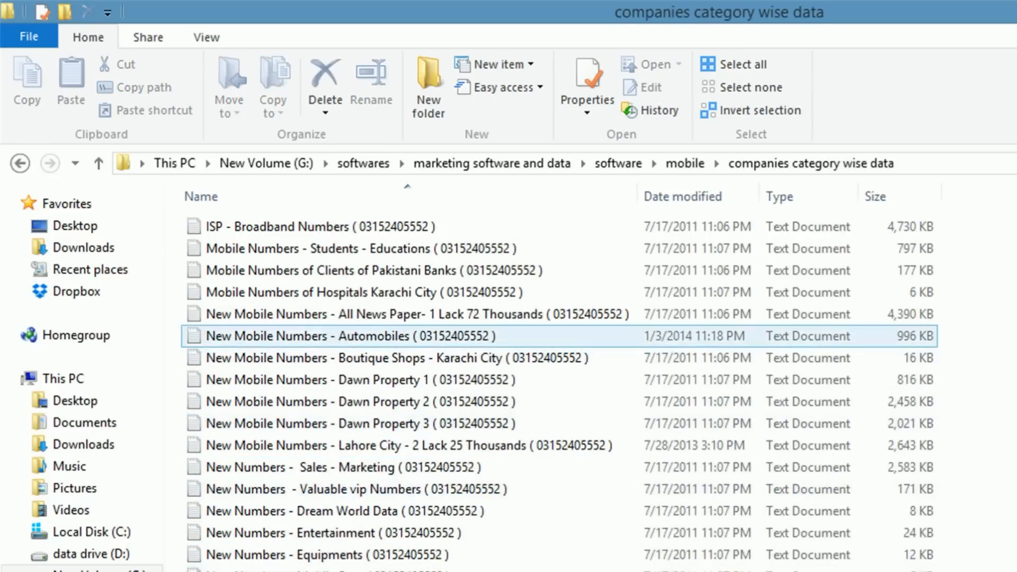
double_click(413, 314)
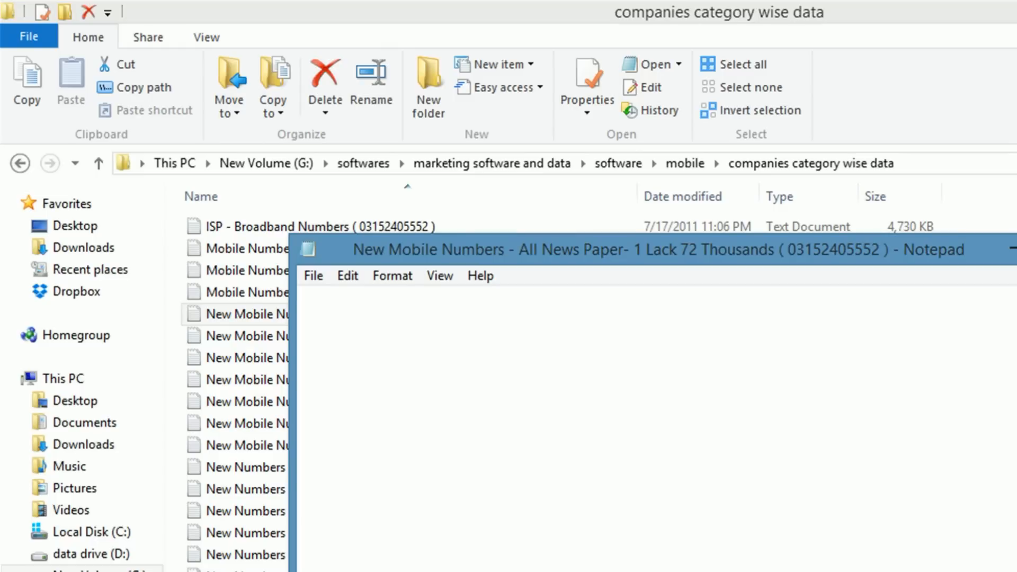
Step: Close the frozen Notepad, then preview and close the Today Mix numbers list
key(alt+F4)
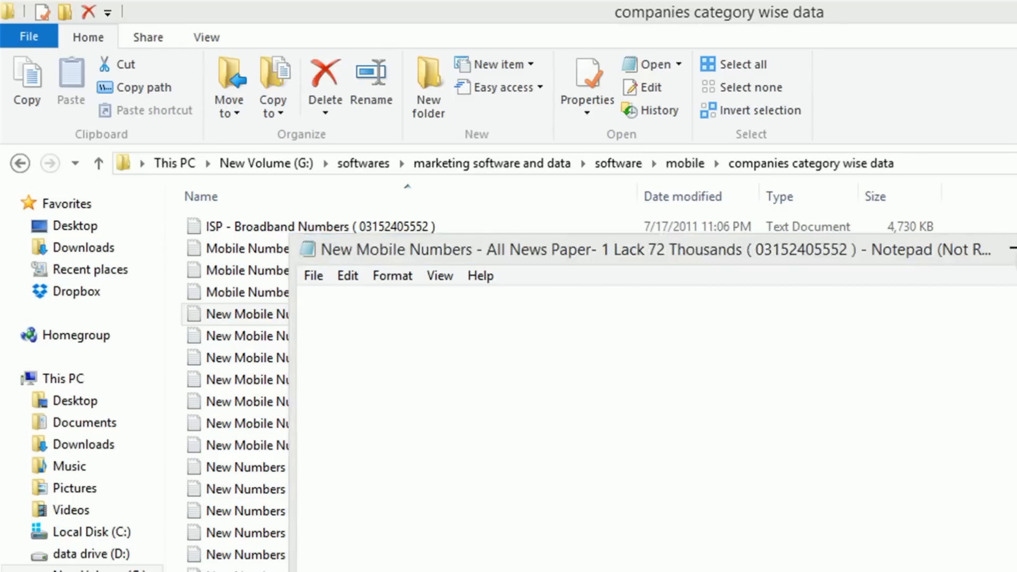
key(Return)
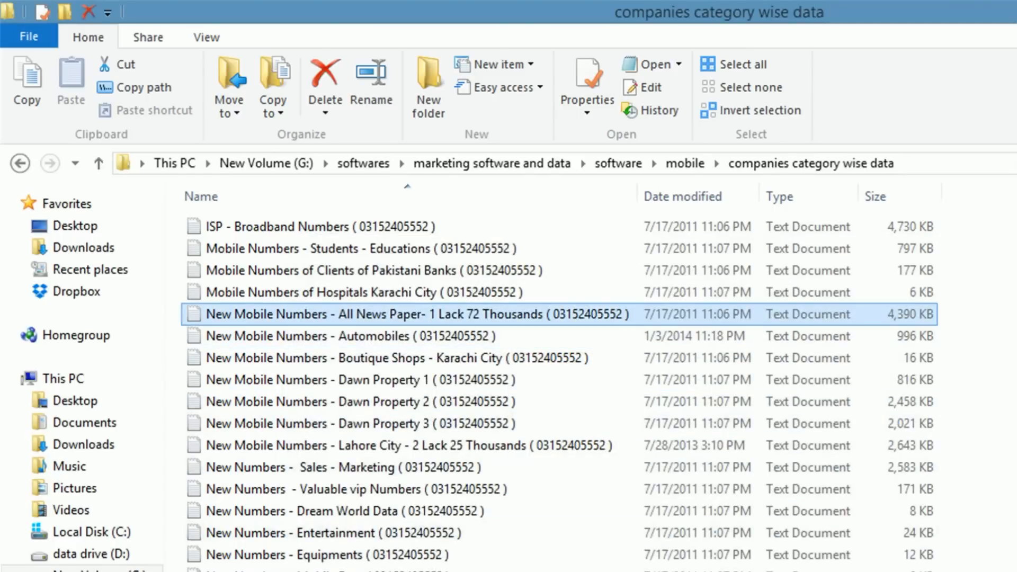
click(980, 445)
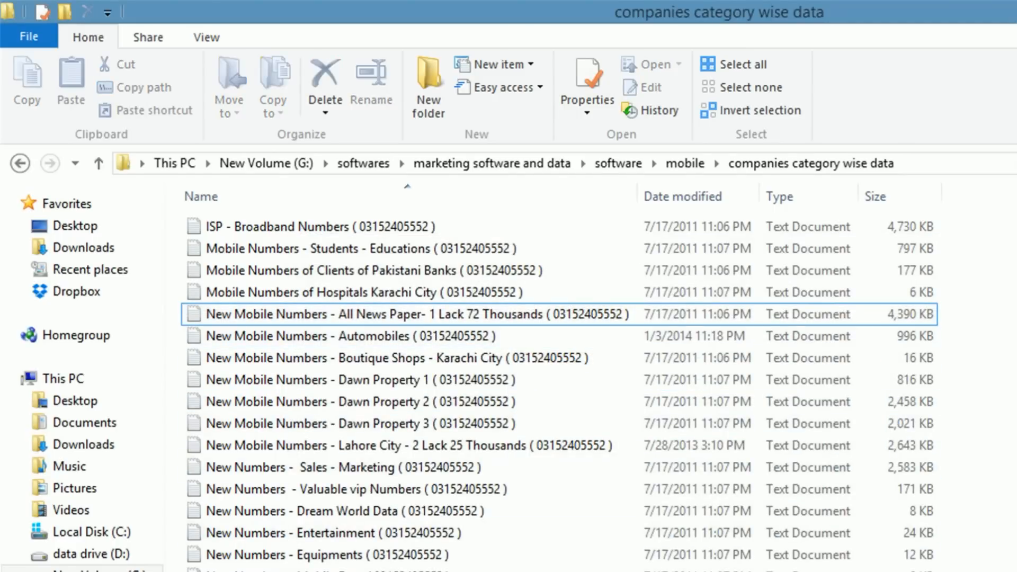
click(371, 571)
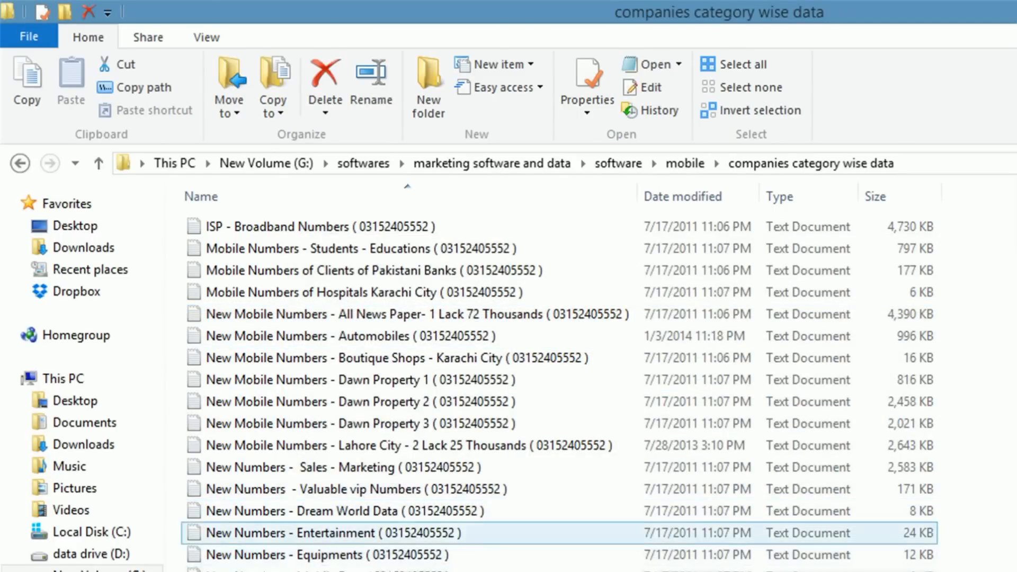
key(Return)
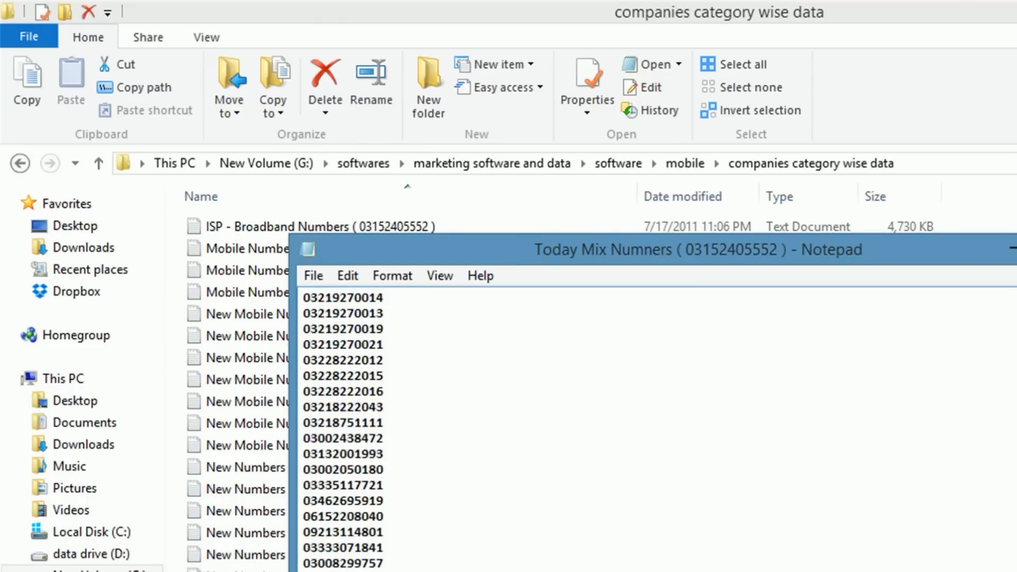
key(alt+F4)
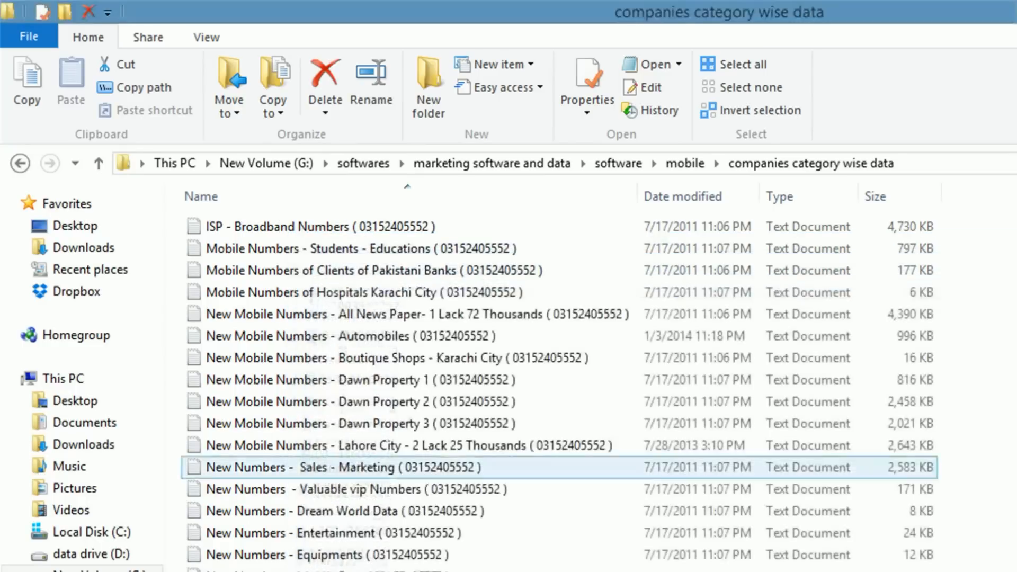
Step: Copy the Today Mix numbers file, paste it onto the desktop, and return to SMSCaster
right_click(402, 570)
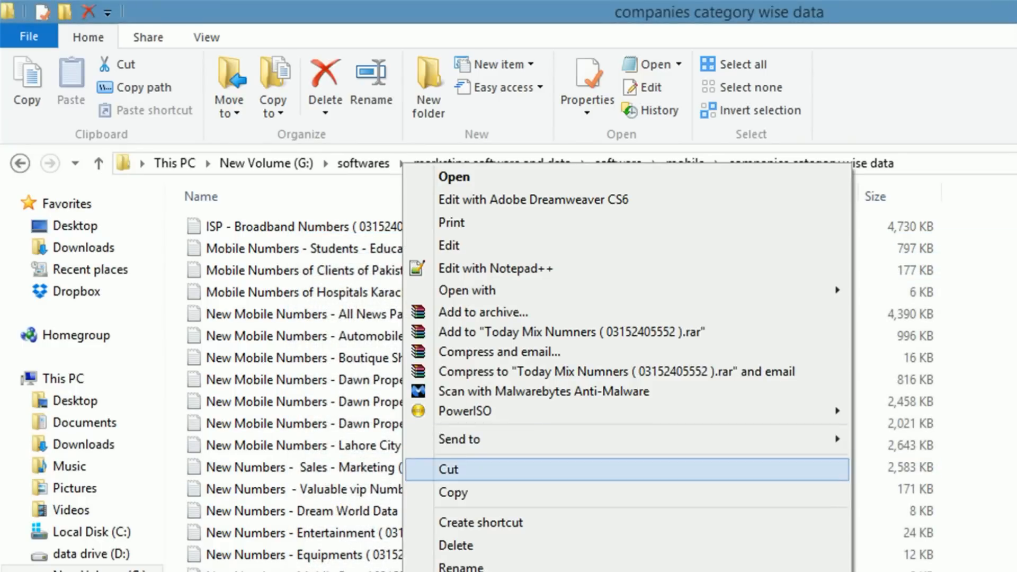
click(456, 492)
key(alt+Tab)
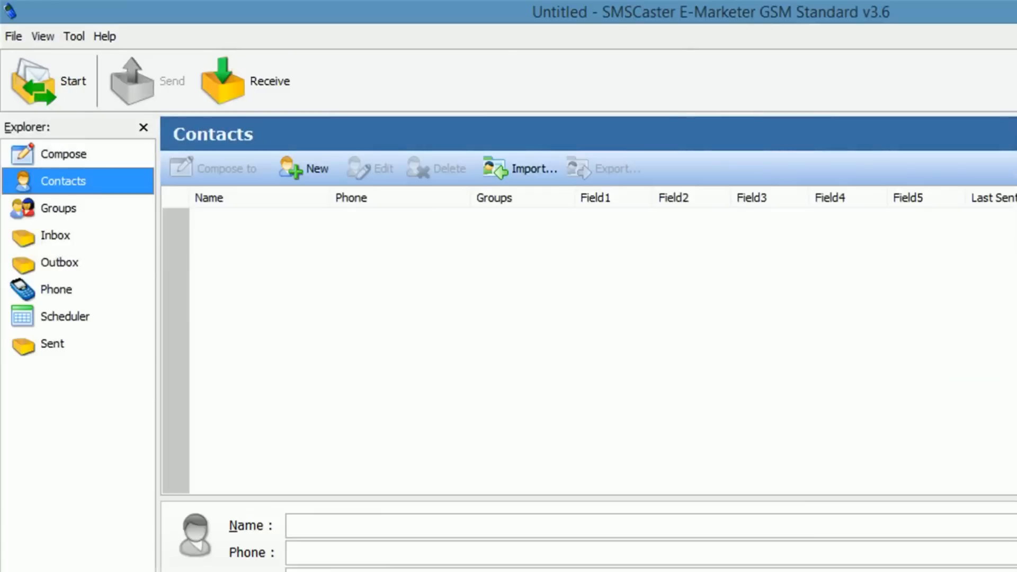
key(super+d)
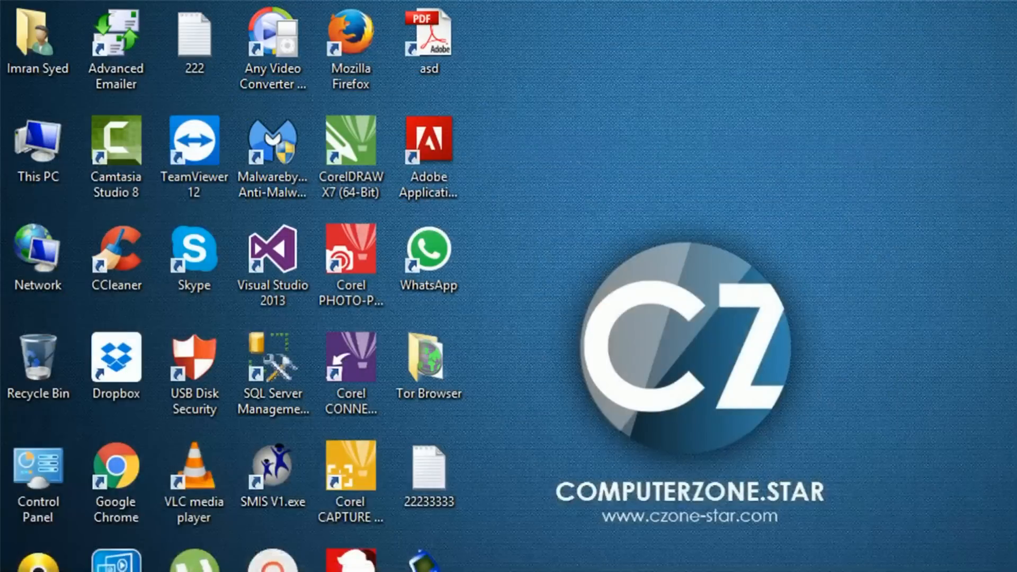
right_click(705, 255)
click(756, 348)
click(756, 348)
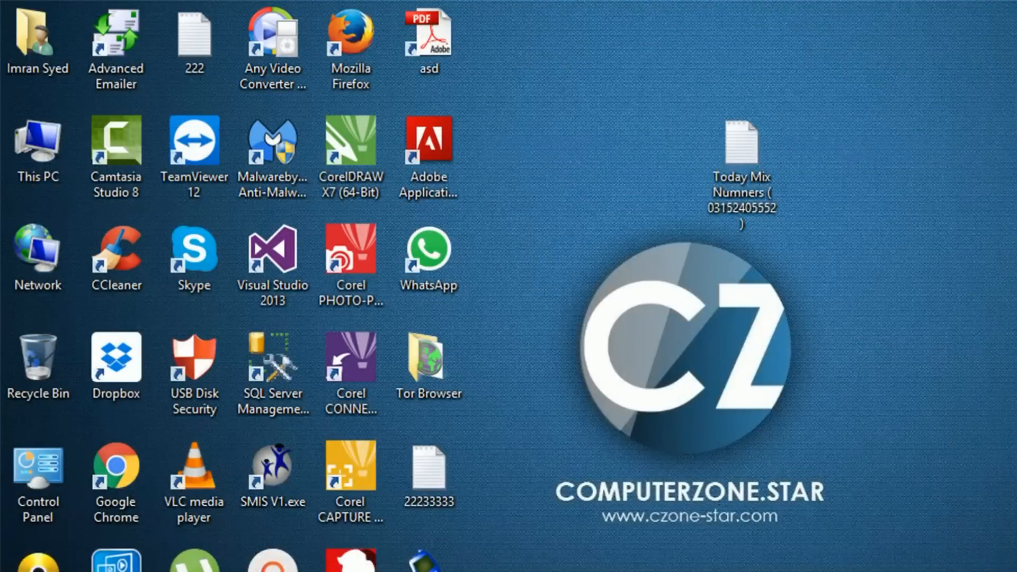
key(super+d)
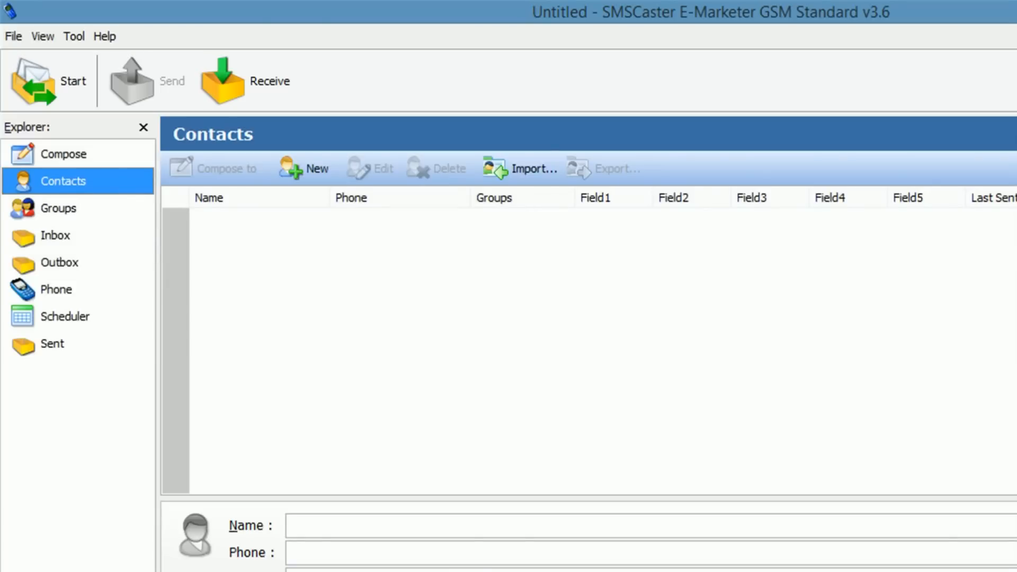
Step: Choose the desktop 'Today Mix Numners' text file as the import source, keeping duplicate removal on
click(520, 168)
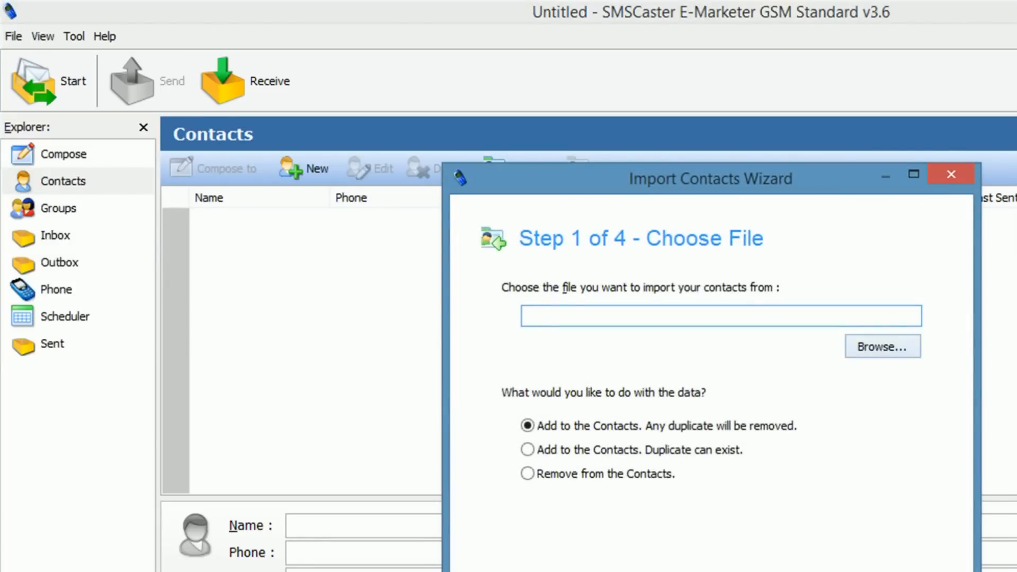
click(882, 346)
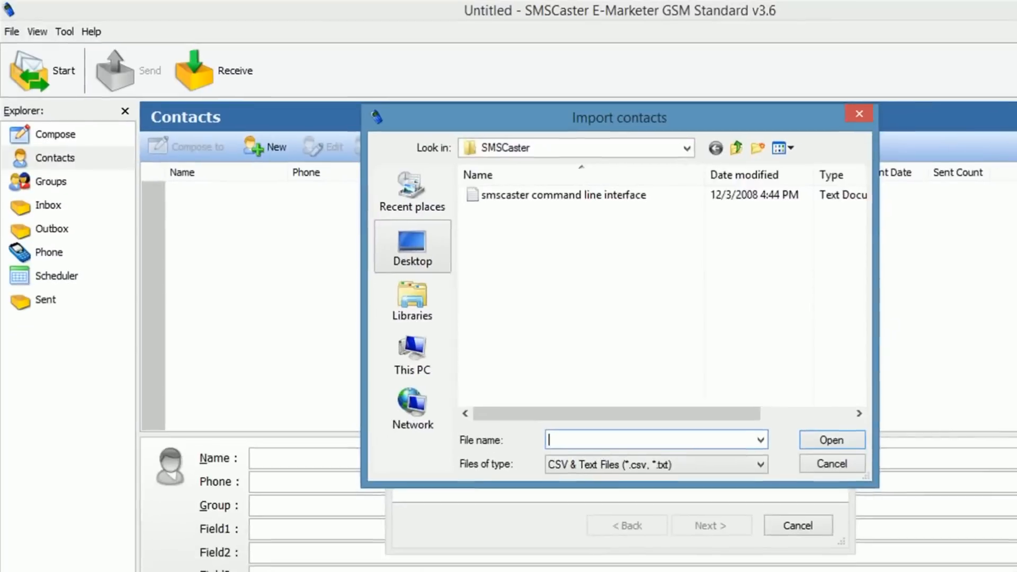
click(473, 282)
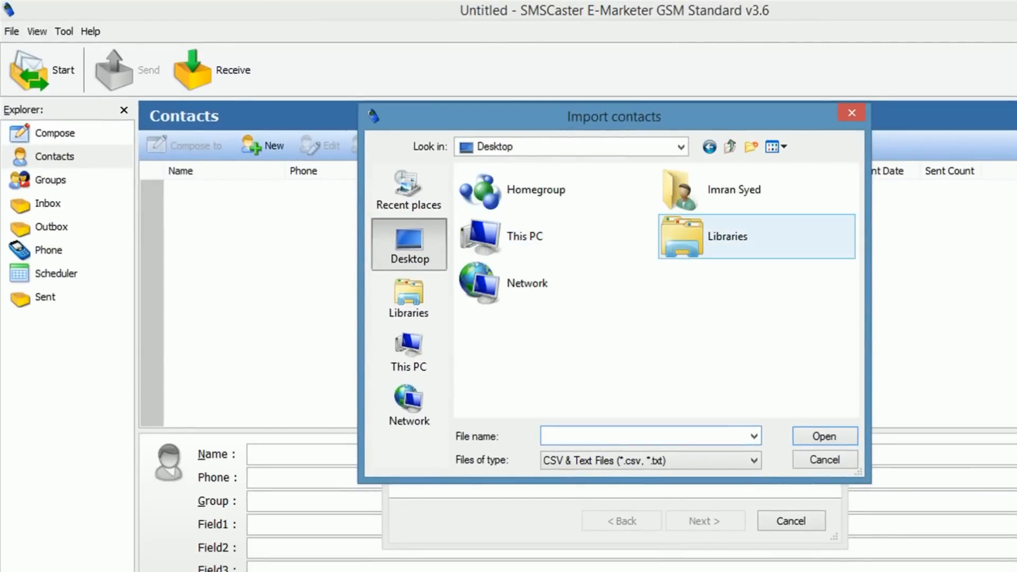
scroll(649, 291, down, 5)
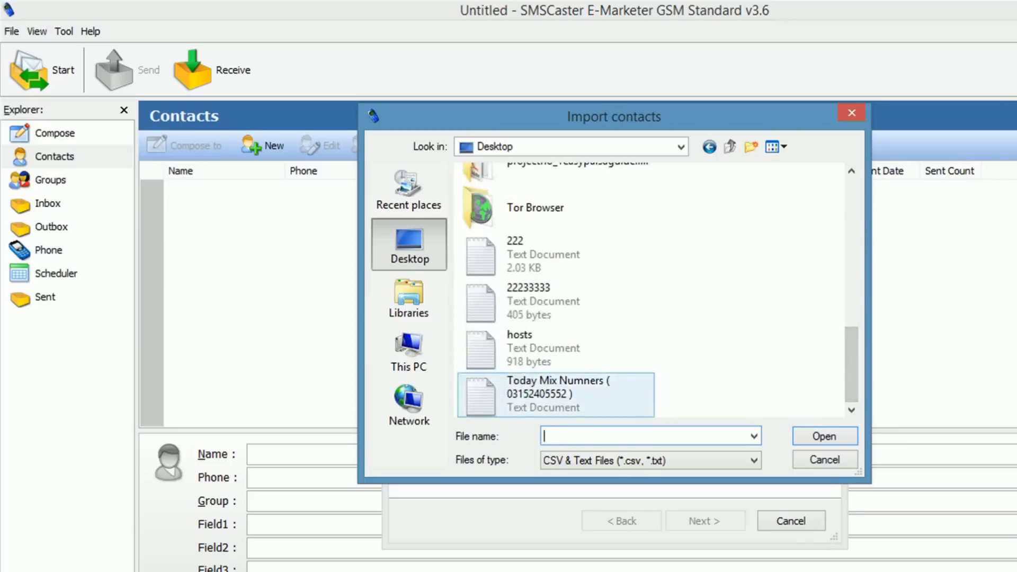
click(585, 393)
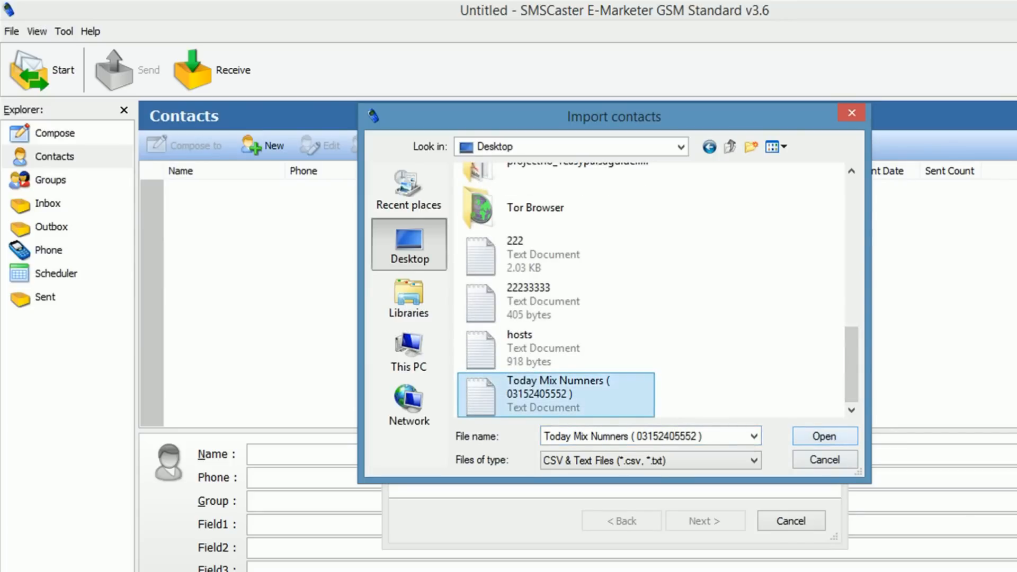
key(Return)
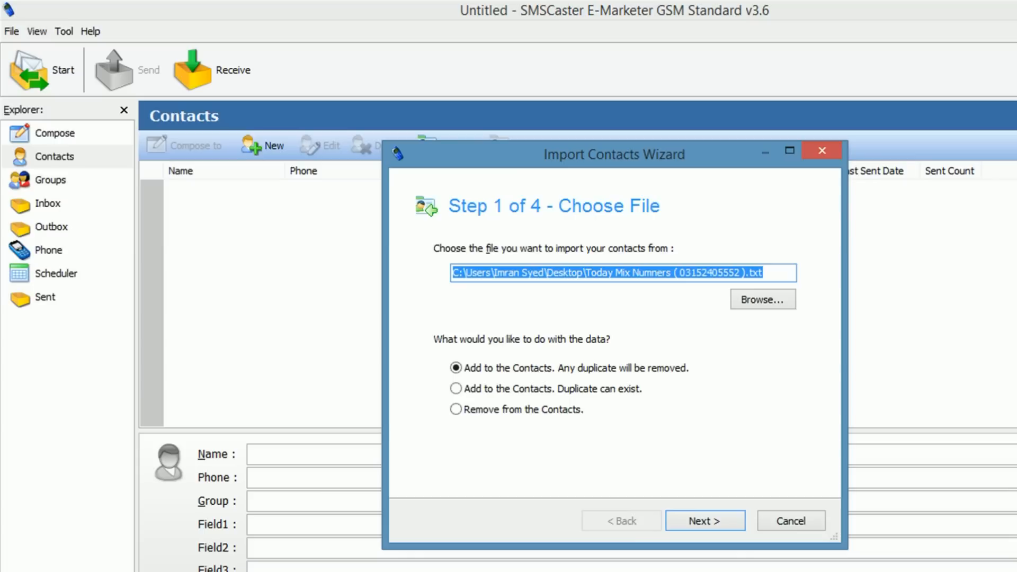
click(456, 367)
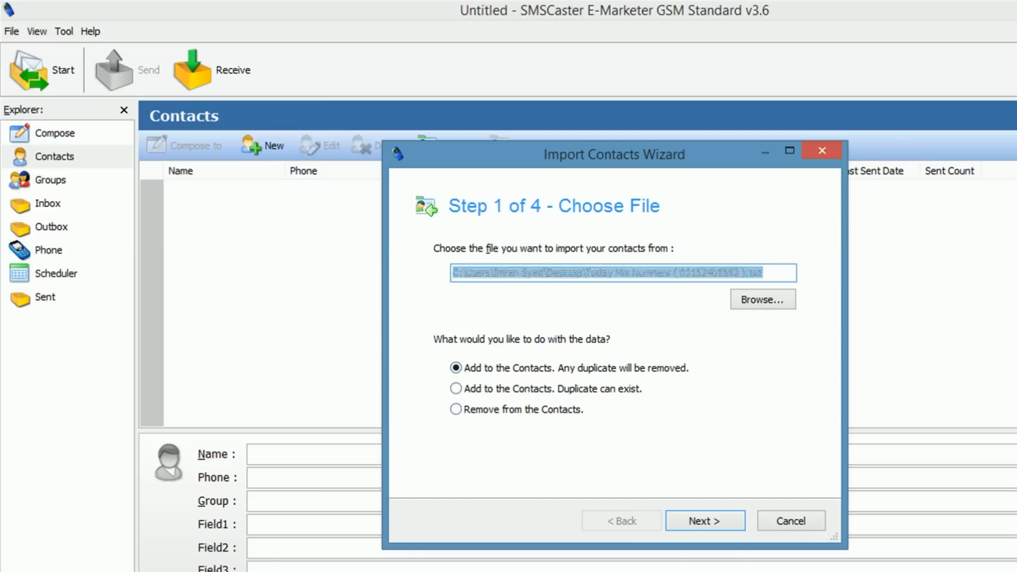
Step: Advance through Preview Content and Arrange Fields, widening the Phone column, to Step 4 About to Import
click(704, 521)
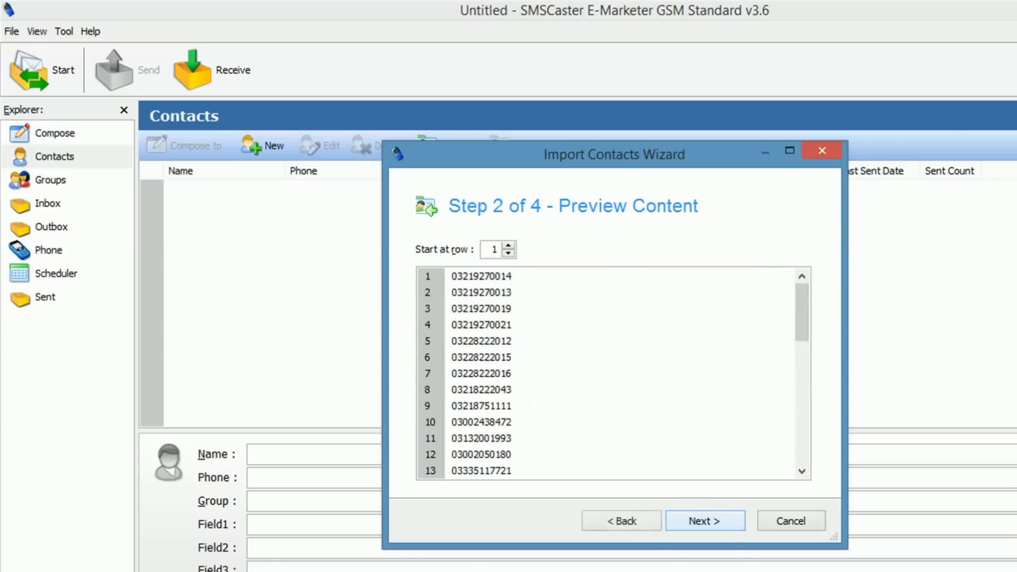
mouse_move(802, 312)
mouse_down()
mouse_move(801, 434)
mouse_move(802, 312)
mouse_up()
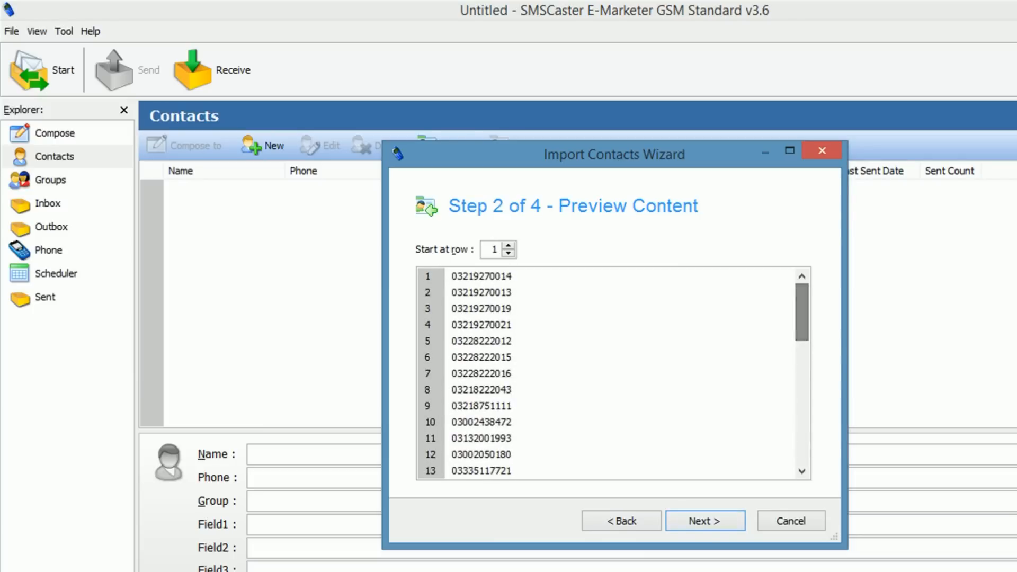
click(481, 275)
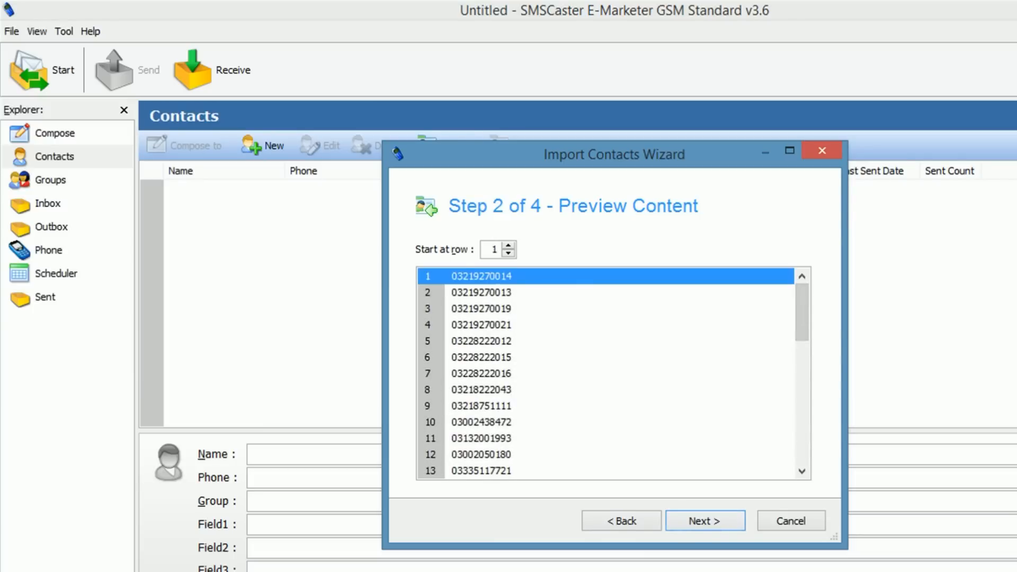
click(705, 521)
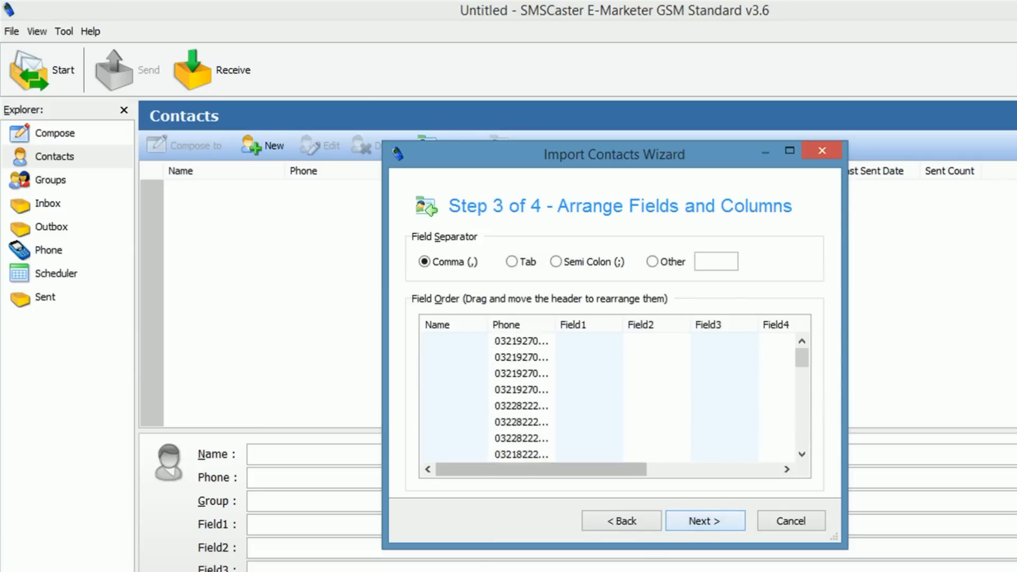
click(521, 454)
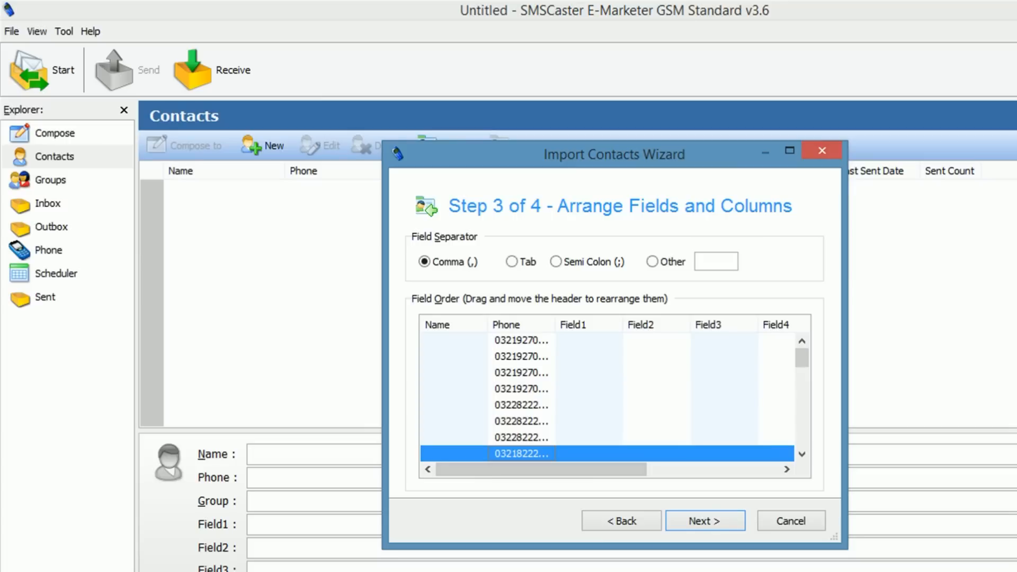
mouse_move(540, 469)
mouse_down()
mouse_move(674, 469)
mouse_move(540, 469)
mouse_up()
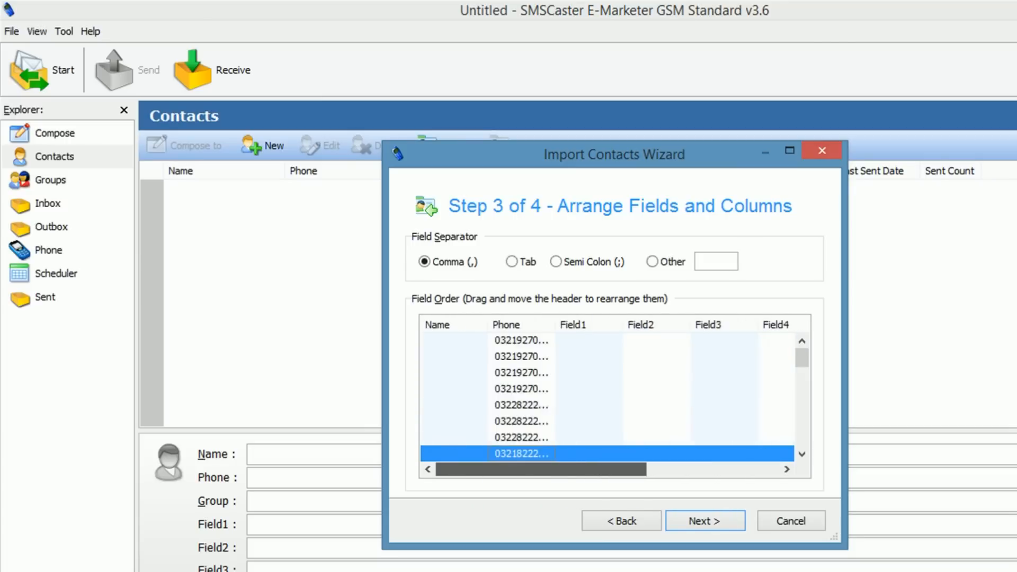
double_click(555, 325)
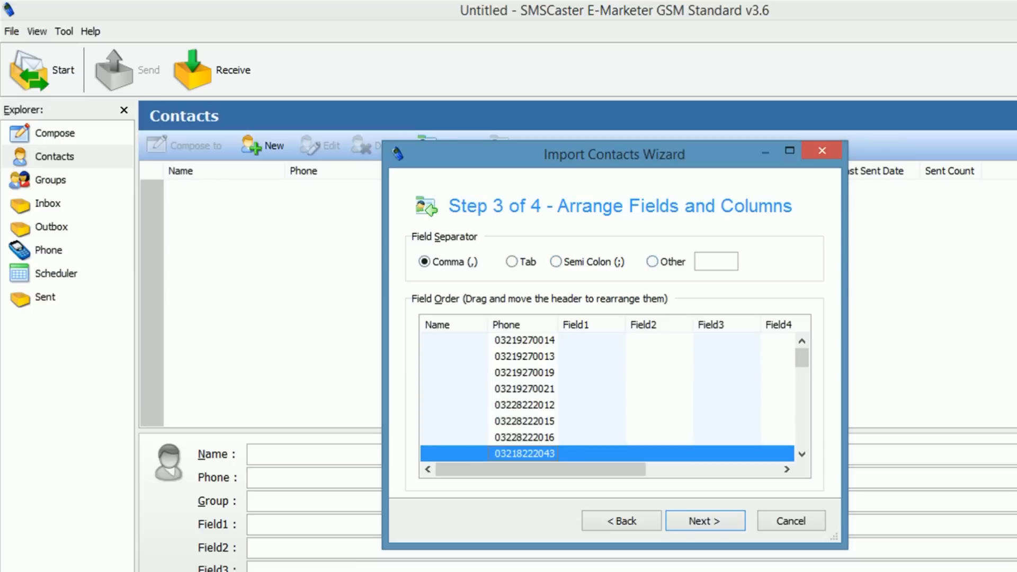
click(705, 521)
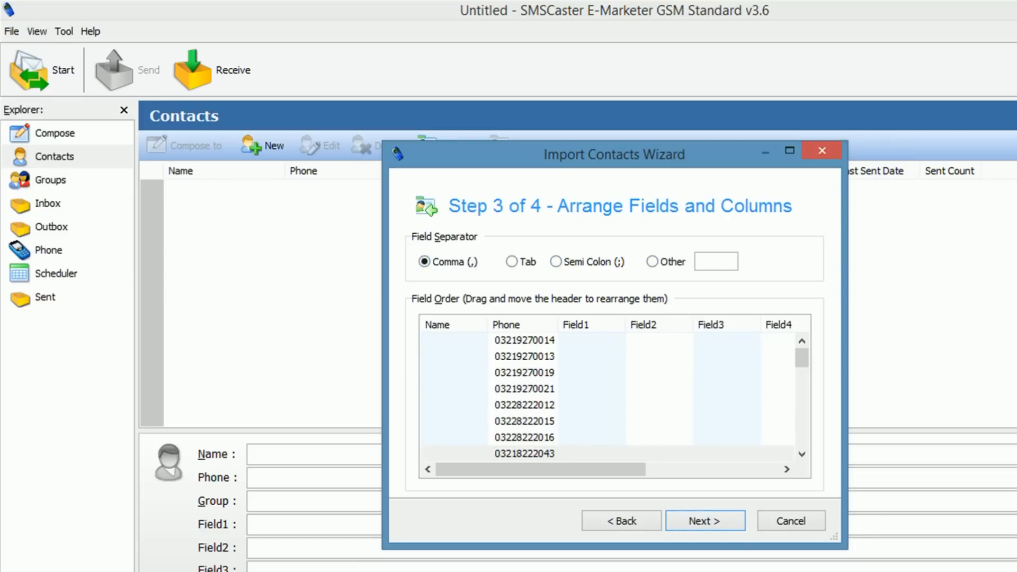
click(705, 521)
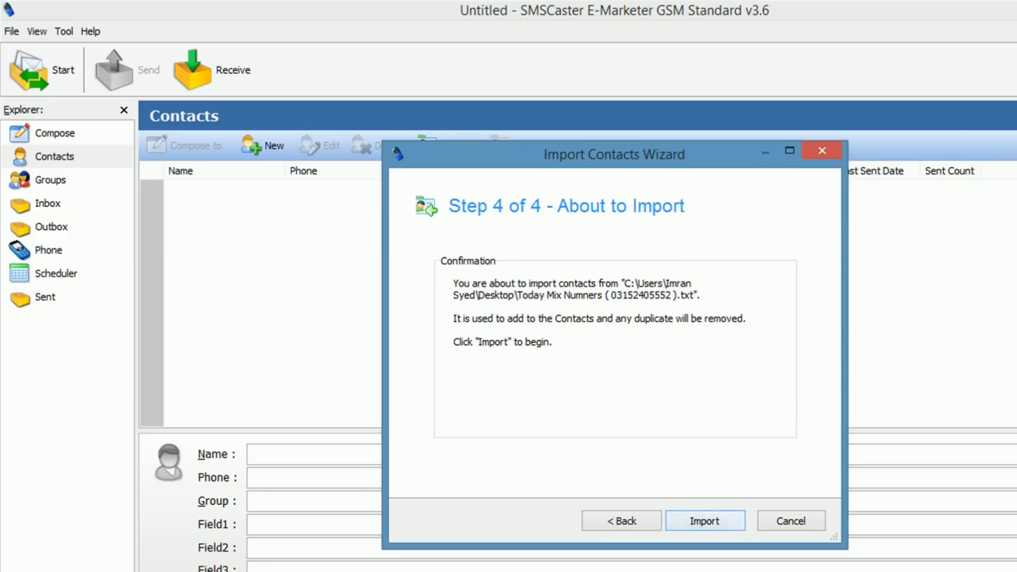
Step: Run the import and review the imported contacts, including contact #29 and the first entry
key(Return)
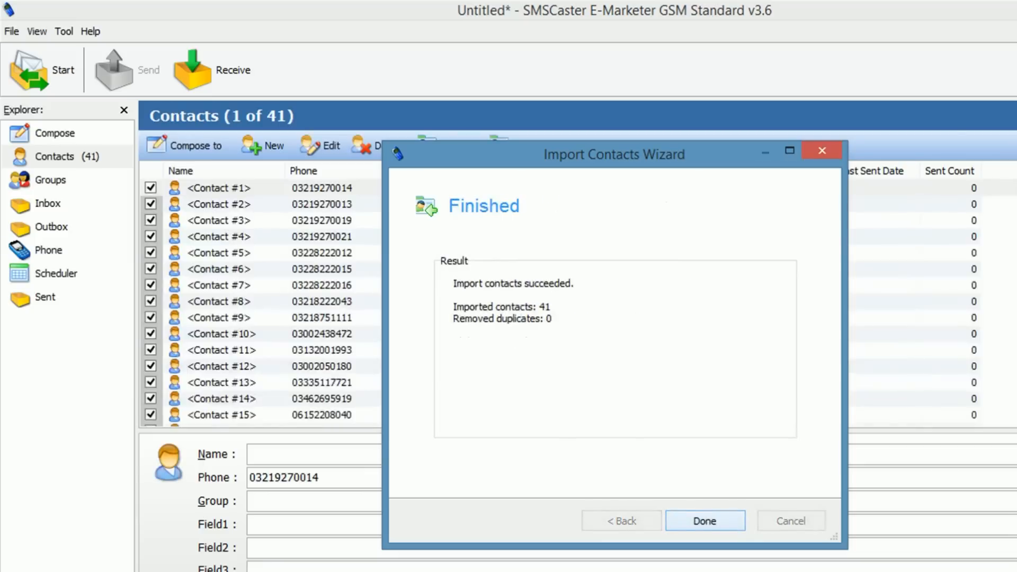
click(705, 521)
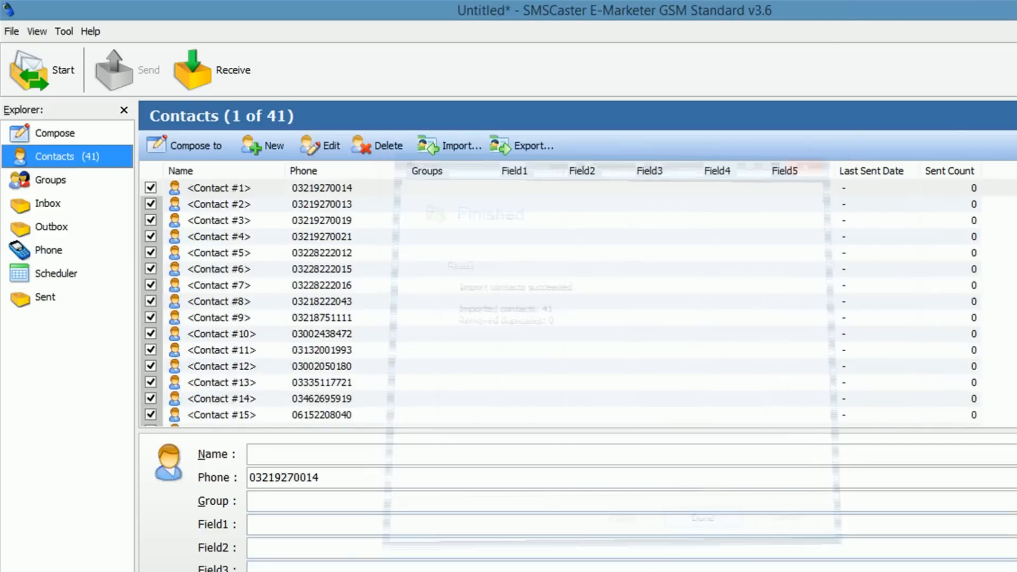
click(218, 204)
scroll(561, 303, down, 9)
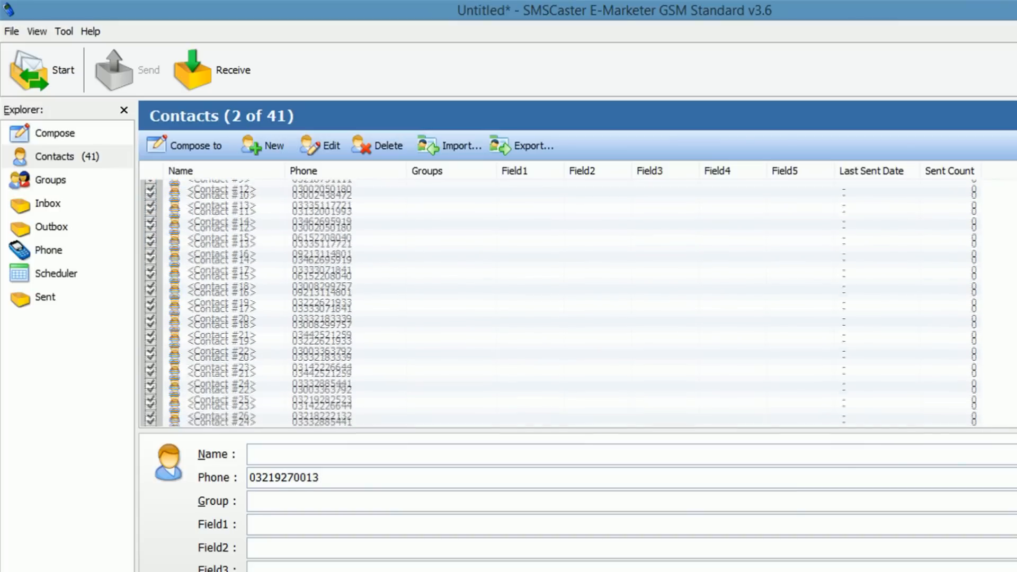
scroll(562, 302, up, 8)
scroll(562, 302, up, 2)
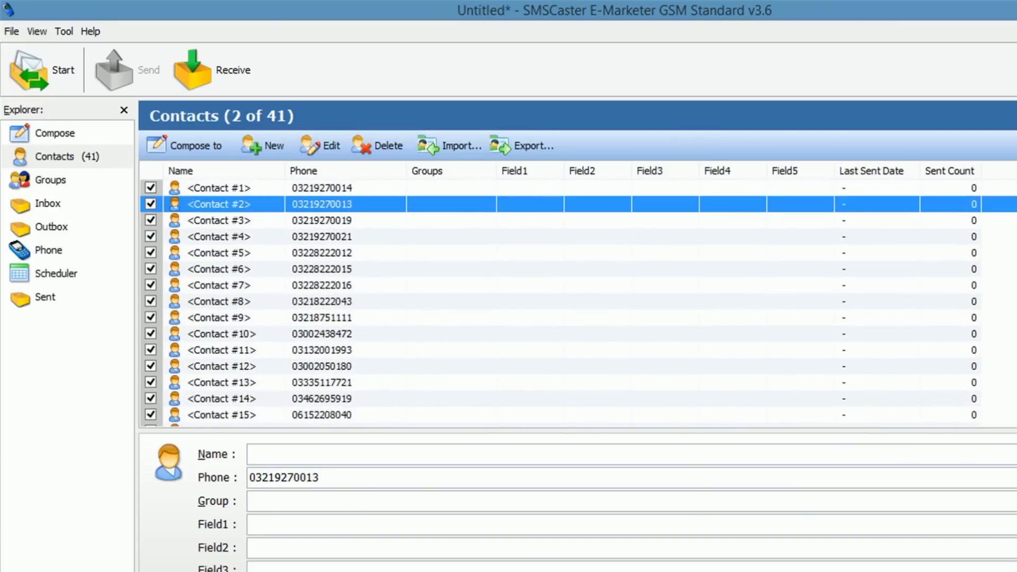
scroll(562, 302, down, 9)
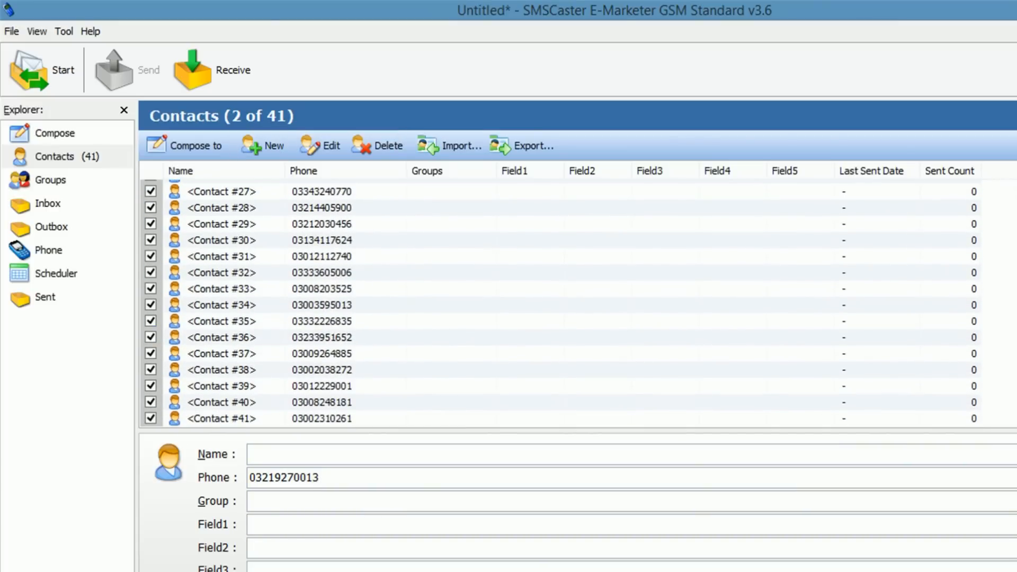
click(339, 224)
scroll(339, 224, up, 9)
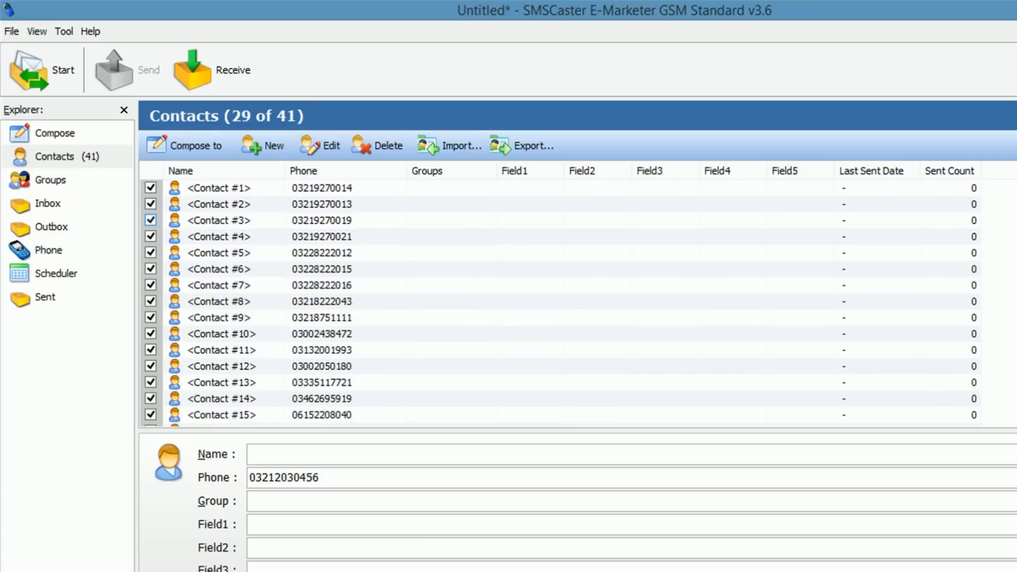
click(321, 188)
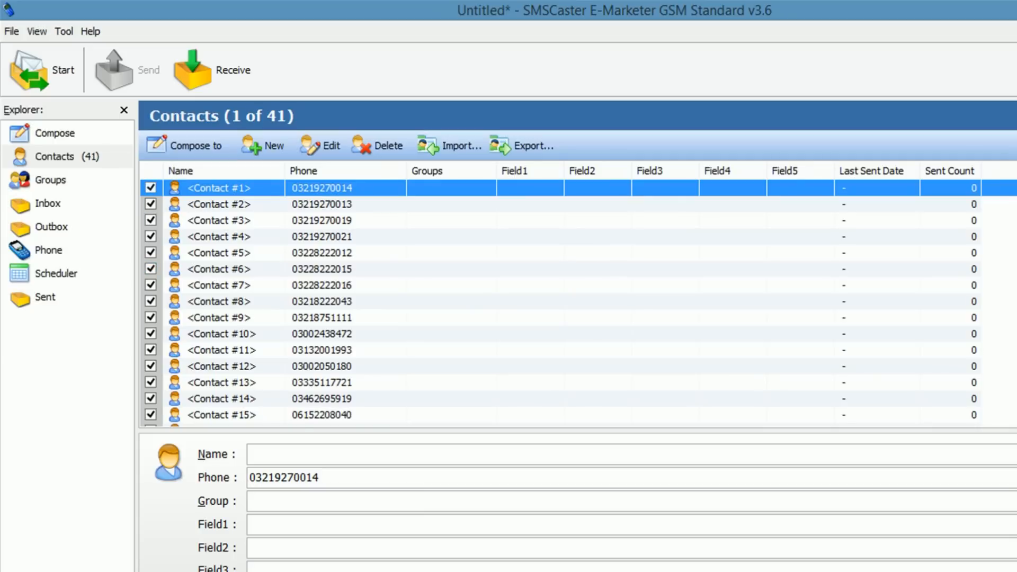
Step: Check contacts #8, #10 and #1, then show the still-empty Groups page
click(317, 317)
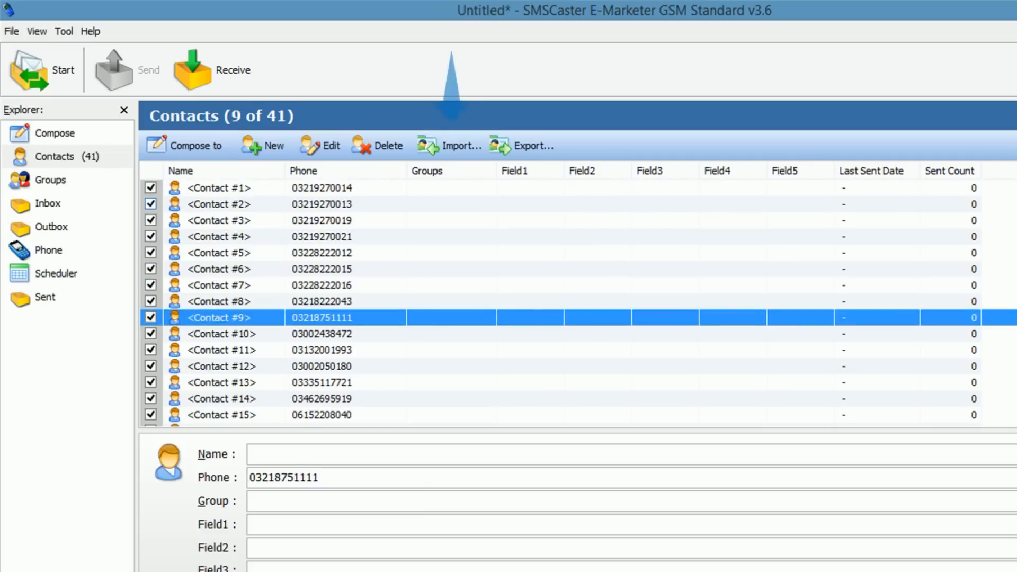
drag(445, 188, 453, 349)
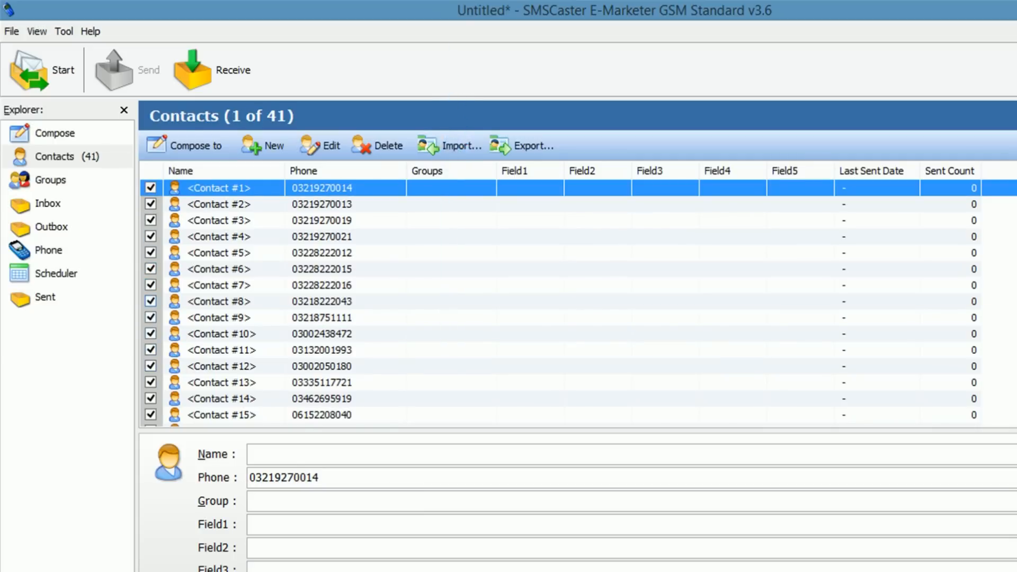
click(324, 302)
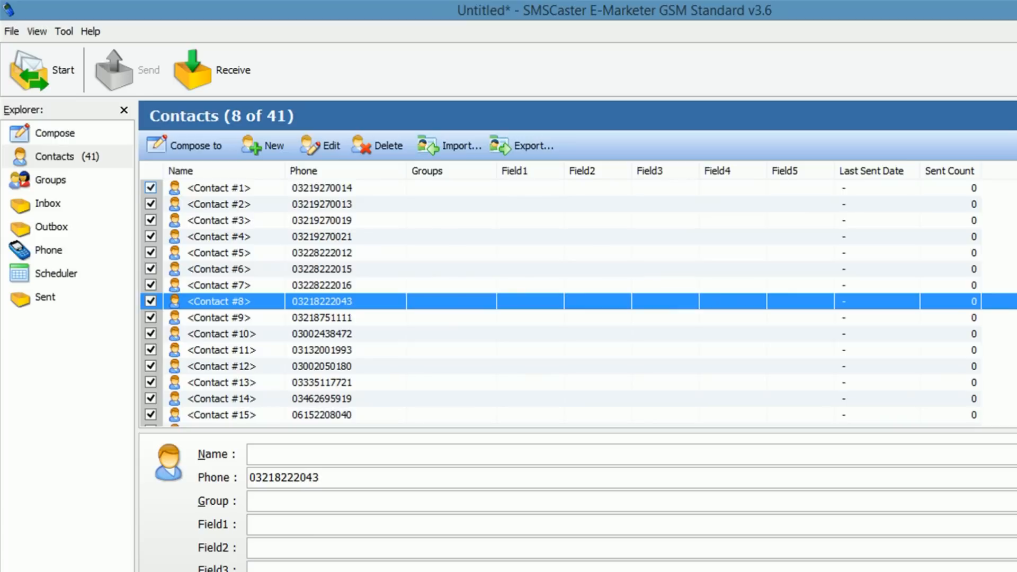
click(324, 188)
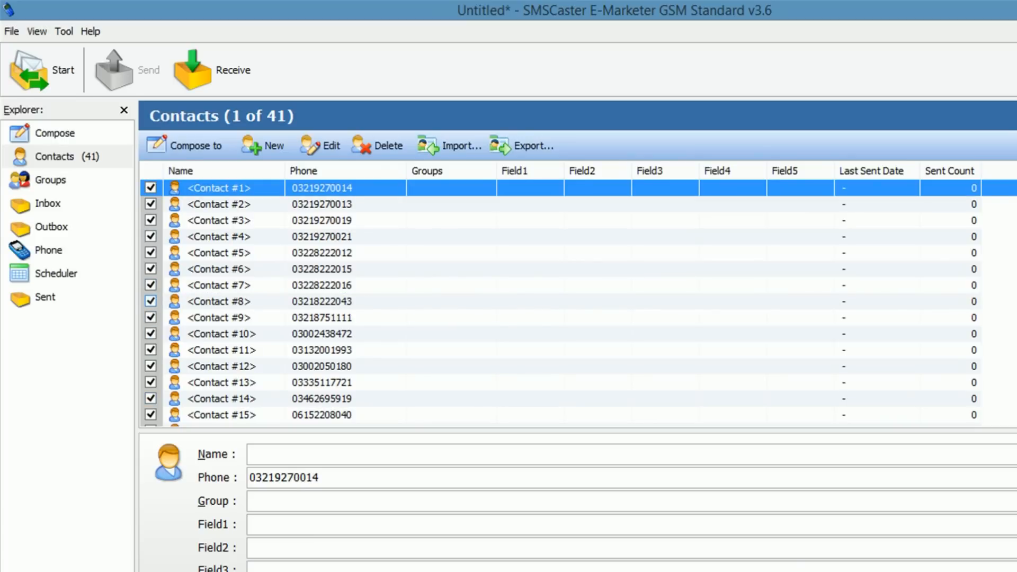
scroll(561, 303, down, 9)
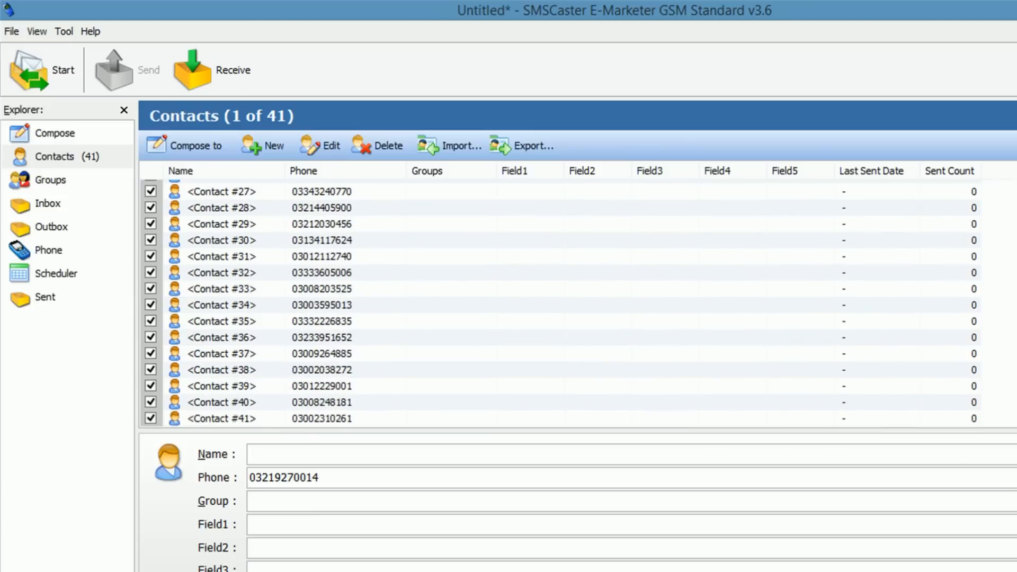
scroll(560, 303, up, 9)
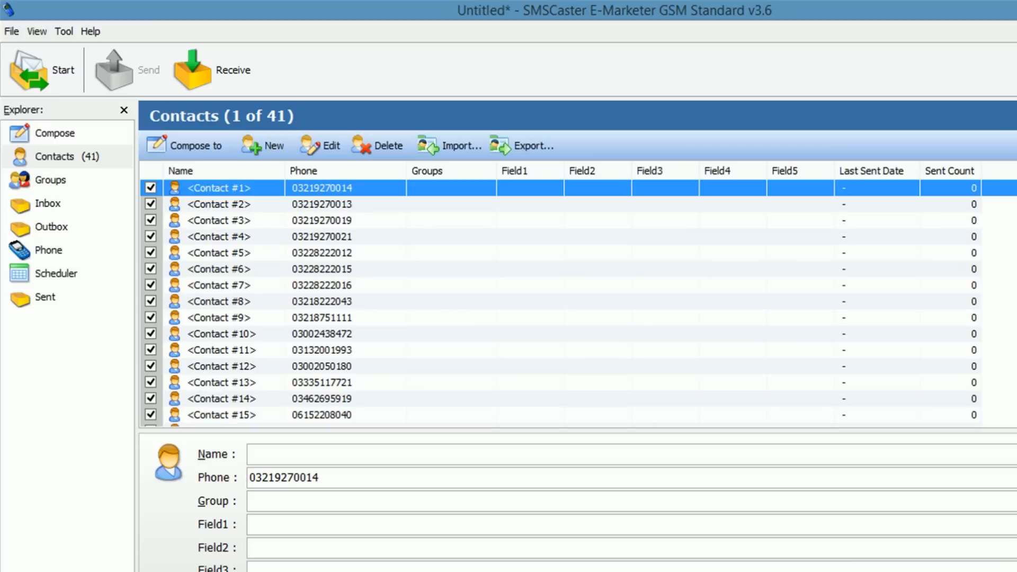
scroll(560, 303, down, 9)
scroll(560, 303, up, 9)
click(323, 334)
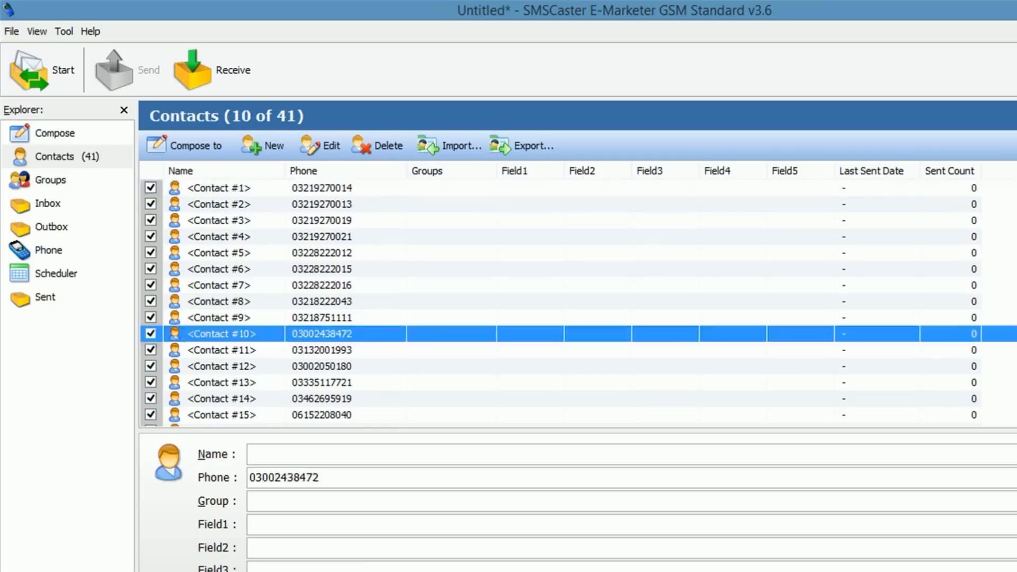
scroll(323, 253, down, 6)
scroll(323, 252, up, 6)
click(323, 188)
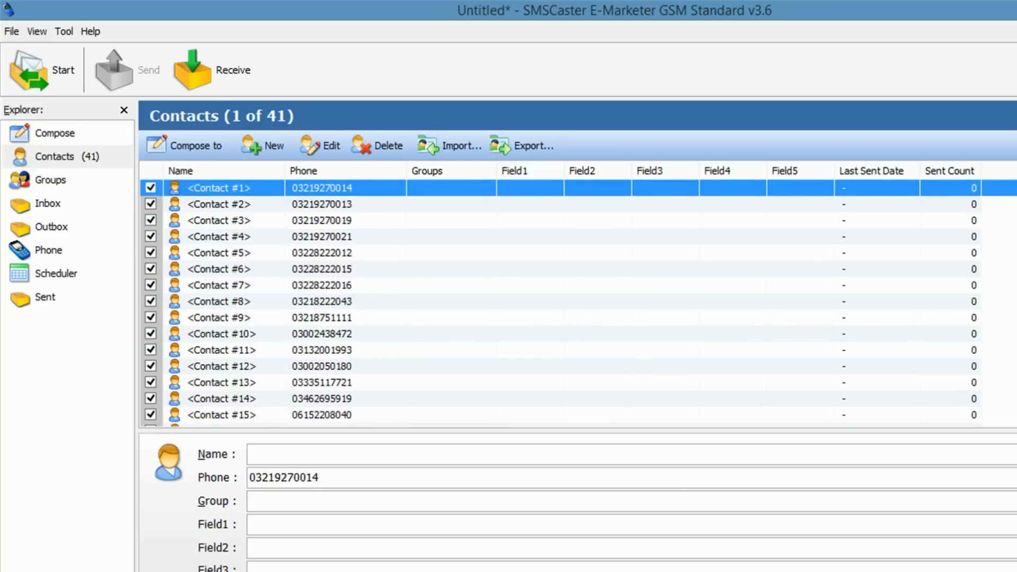
click(51, 180)
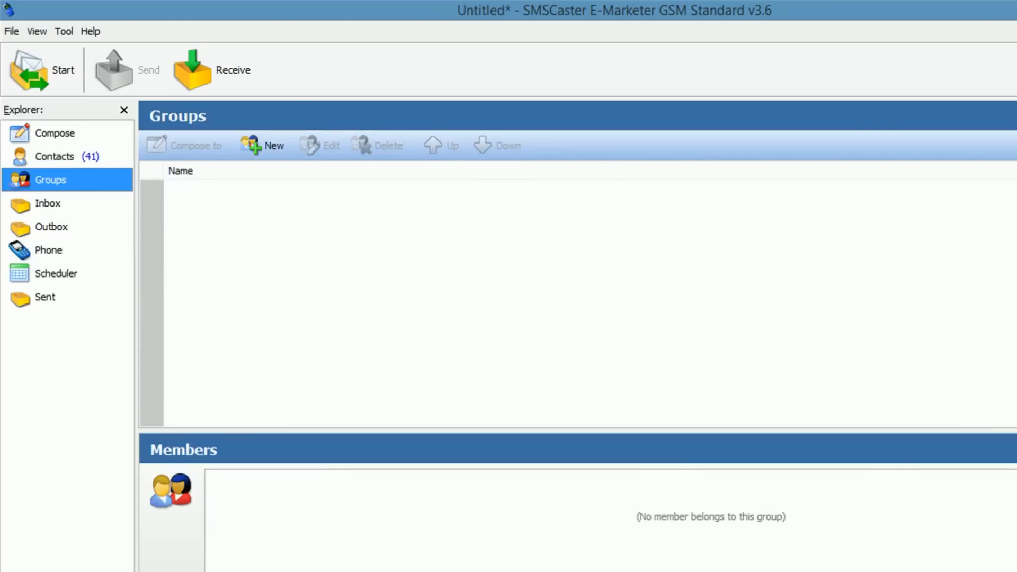
Step: Create a group named AllMixMobileNos containing all 41 contacts
click(263, 145)
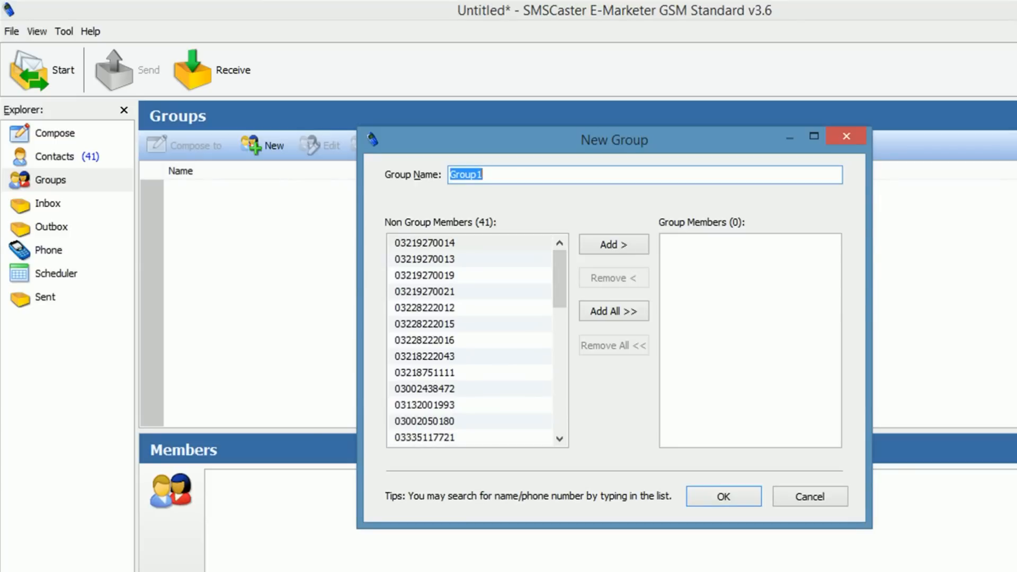
text(AllMix)
text(Movi)
key(BackSpace)
key(BackSpace)
text(bileNos)
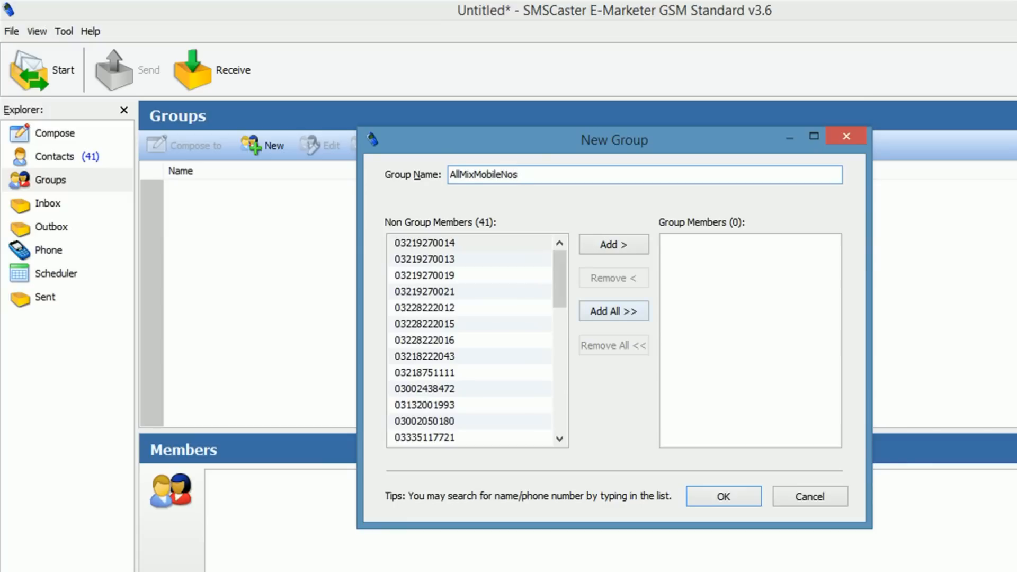
click(613, 312)
mouse_move(833, 279)
mouse_down()
mouse_move(833, 403)
mouse_move(832, 275)
mouse_up()
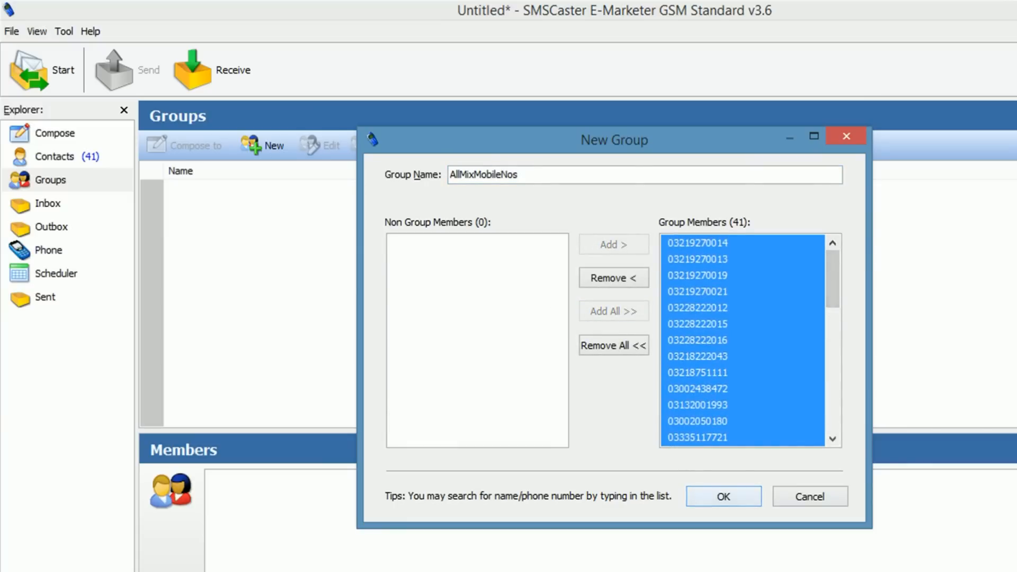
click(724, 497)
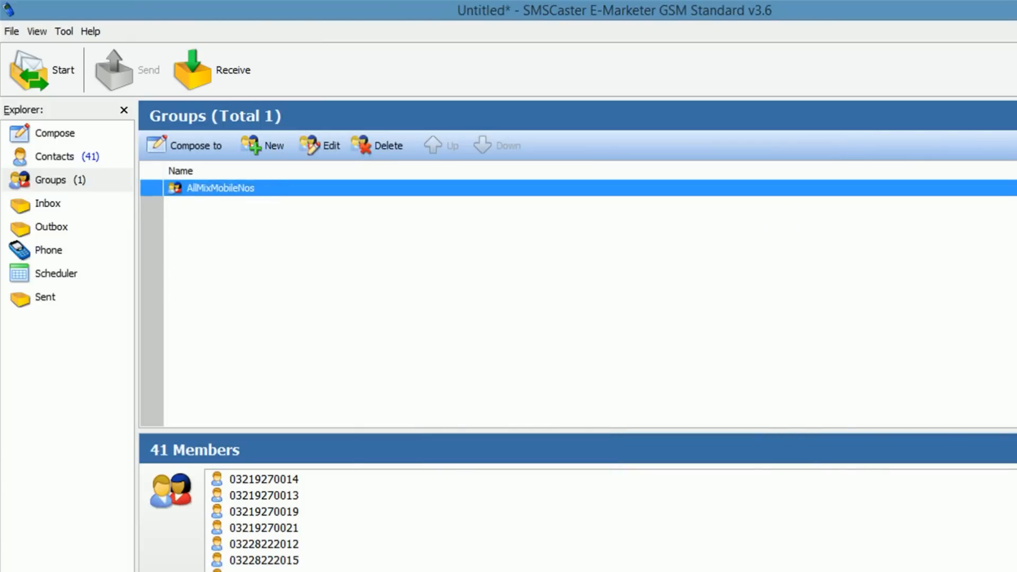
Step: Verify the contacts show AllMixMobileNos as their group, then open File Explorer with Win+E
click(55, 157)
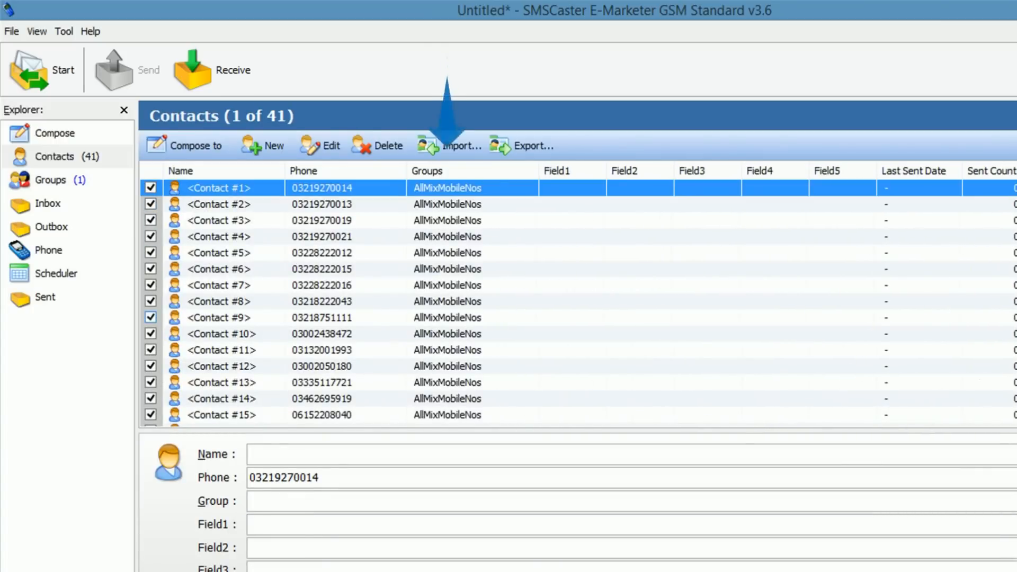
scroll(578, 321, down, 9)
scroll(579, 329, up, 9)
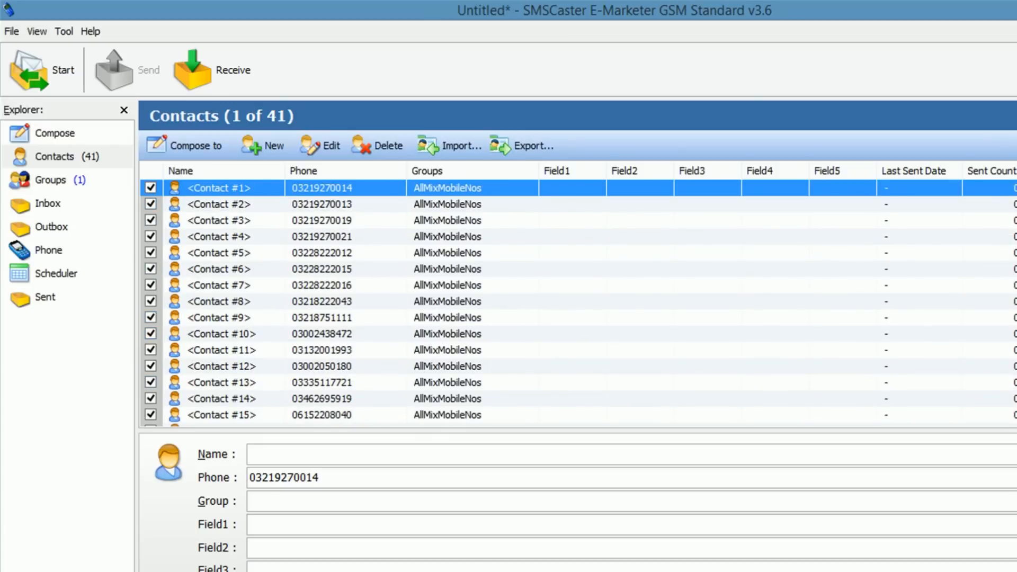
click(51, 180)
click(339, 276)
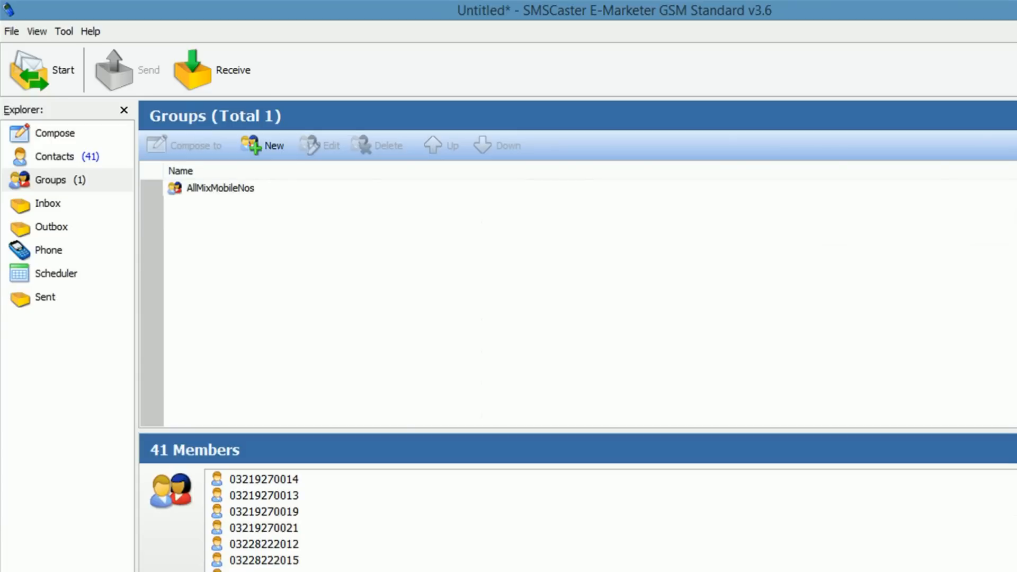
click(55, 157)
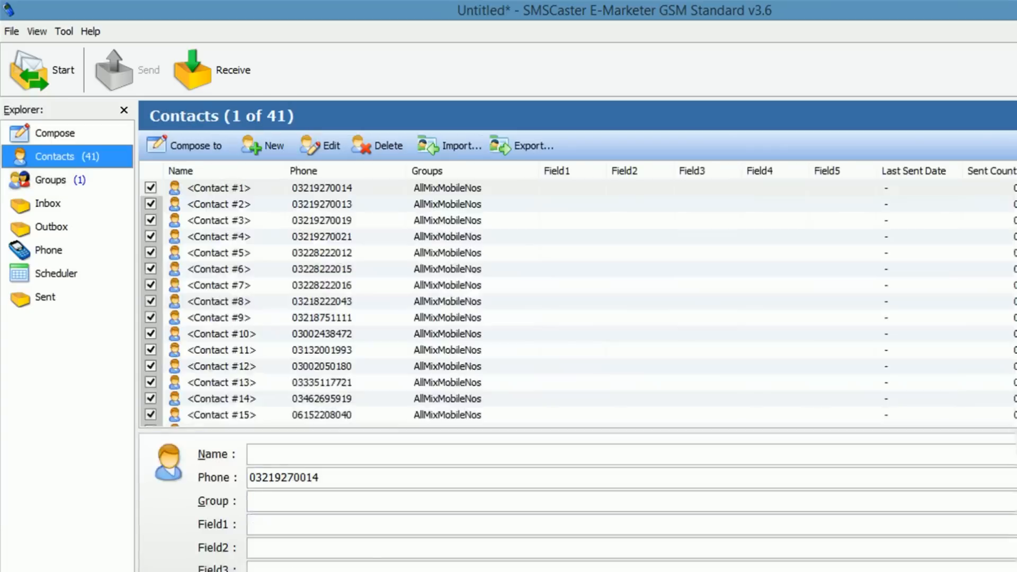
click(51, 180)
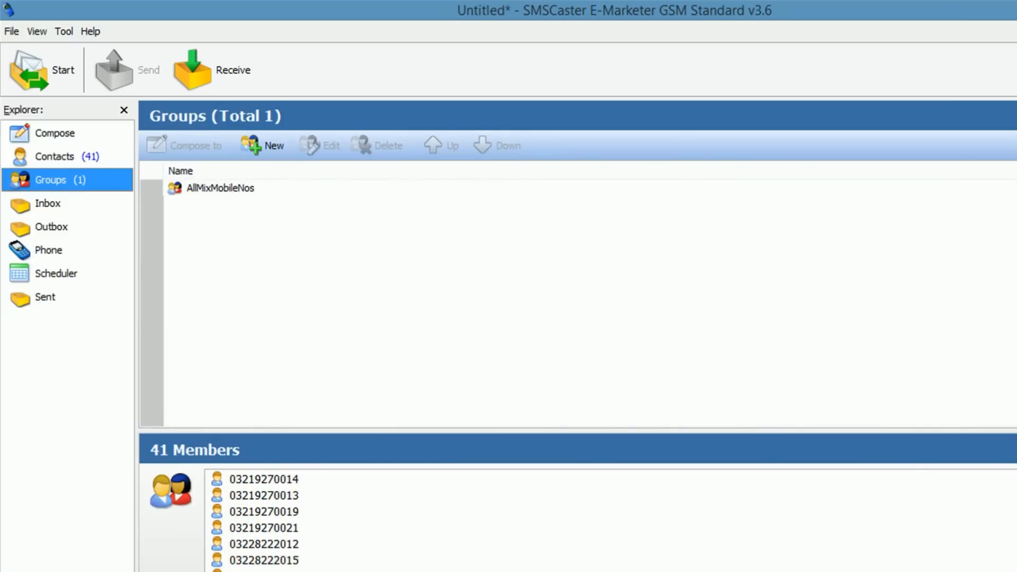
key(super+e)
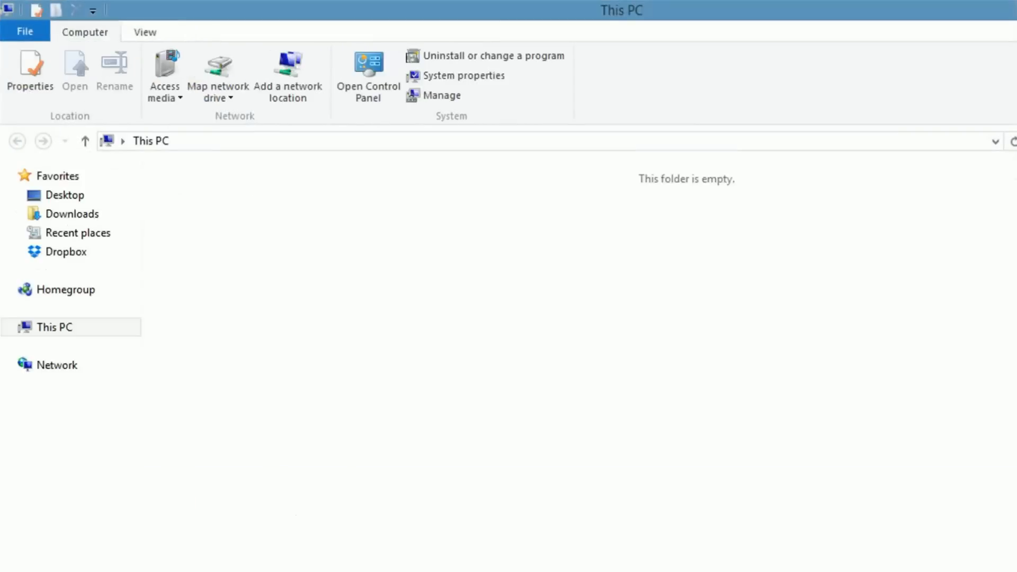
Step: Navigate G:\softwares\marketing software and data\software\mobile\cities number down to the inner mobile number database folder
click(86, 498)
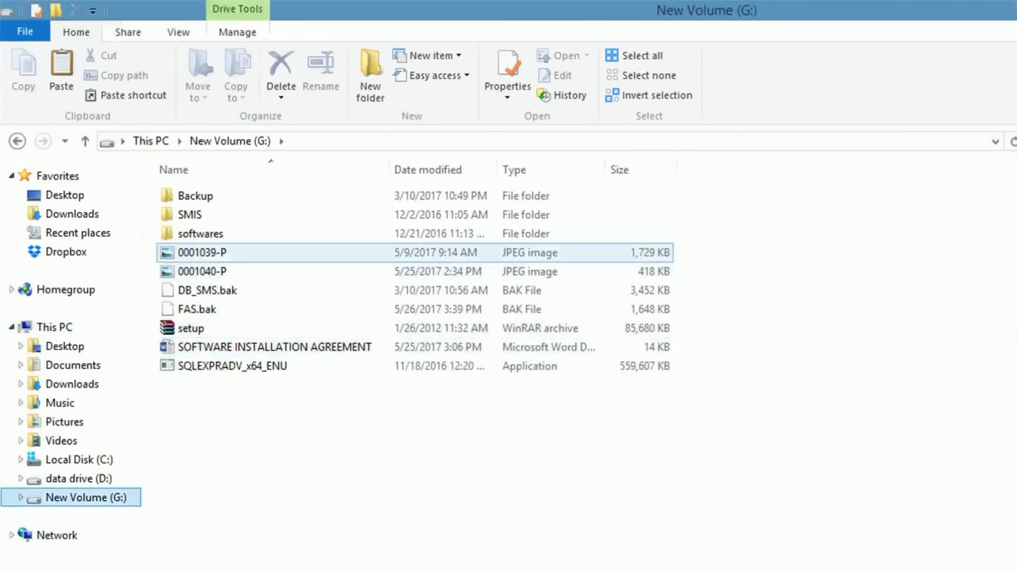
double_click(207, 231)
click(207, 404)
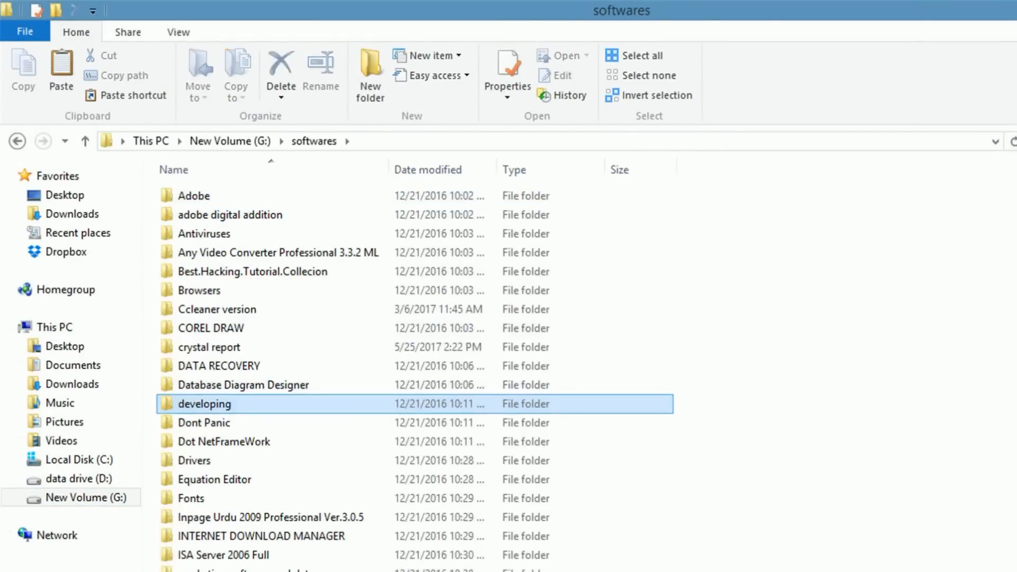
scroll(206, 400, down, 6)
key(m)
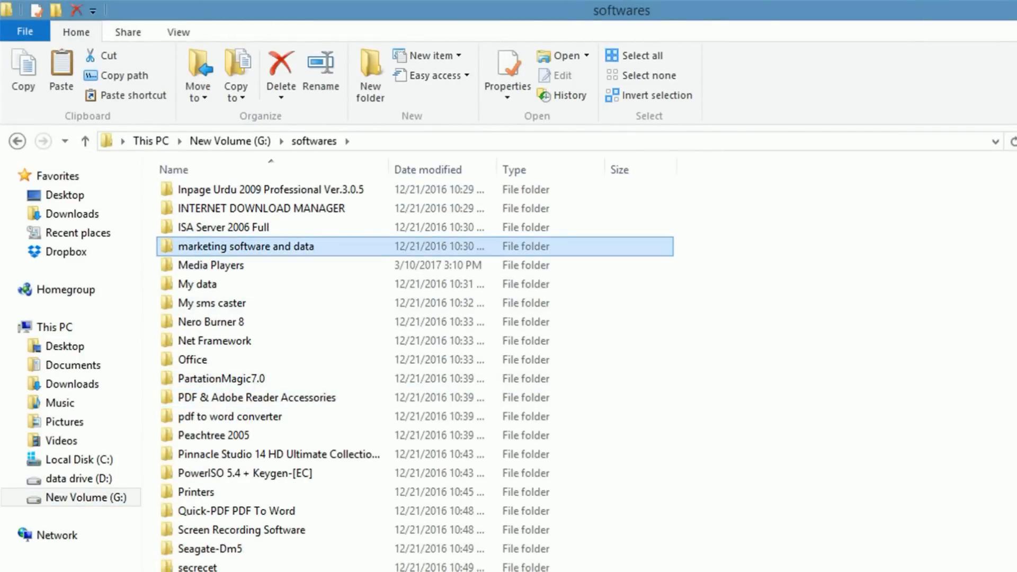
double_click(223, 247)
key(Return)
key(m)
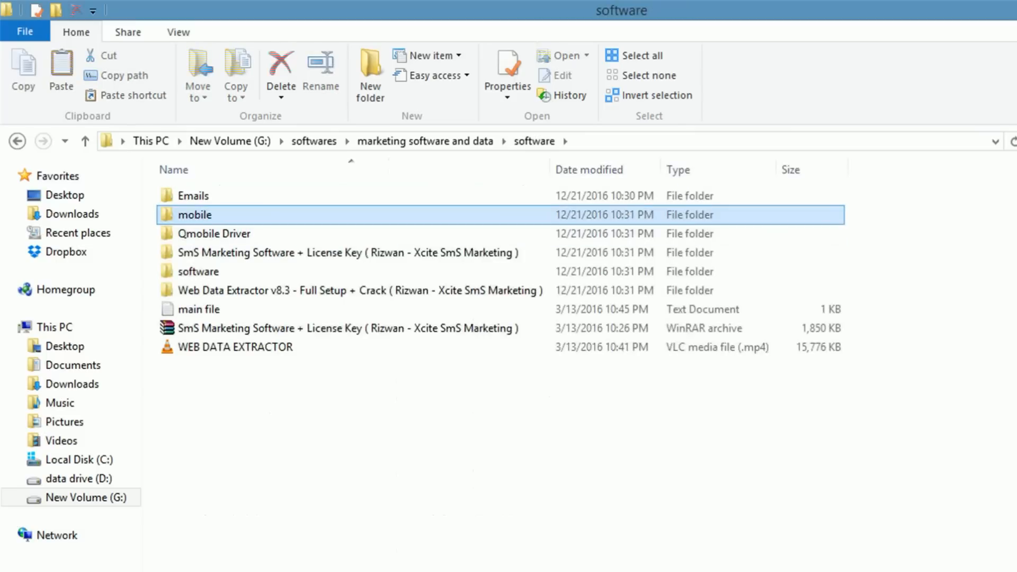
key(Return)
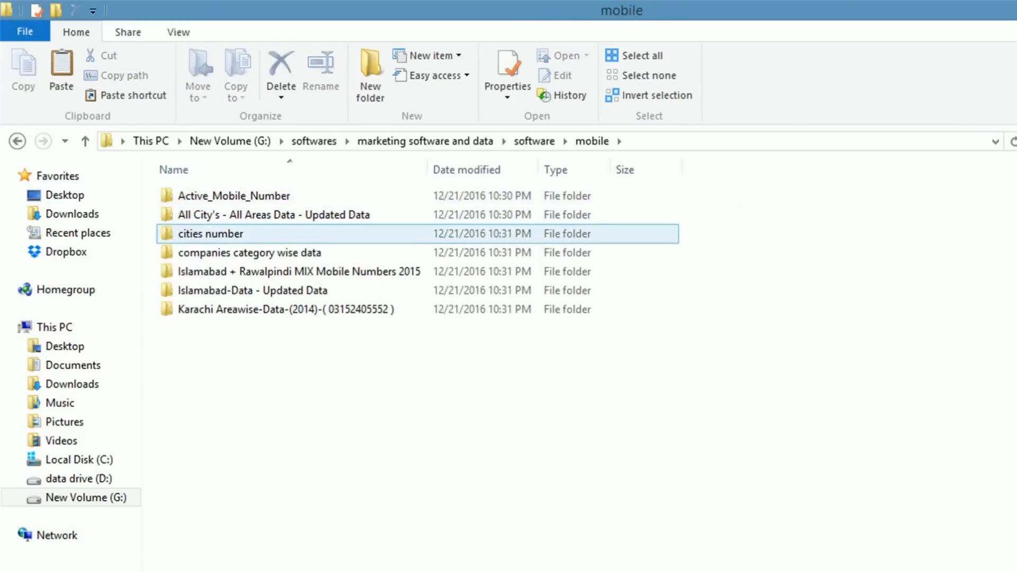
click(259, 234)
double_click(259, 234)
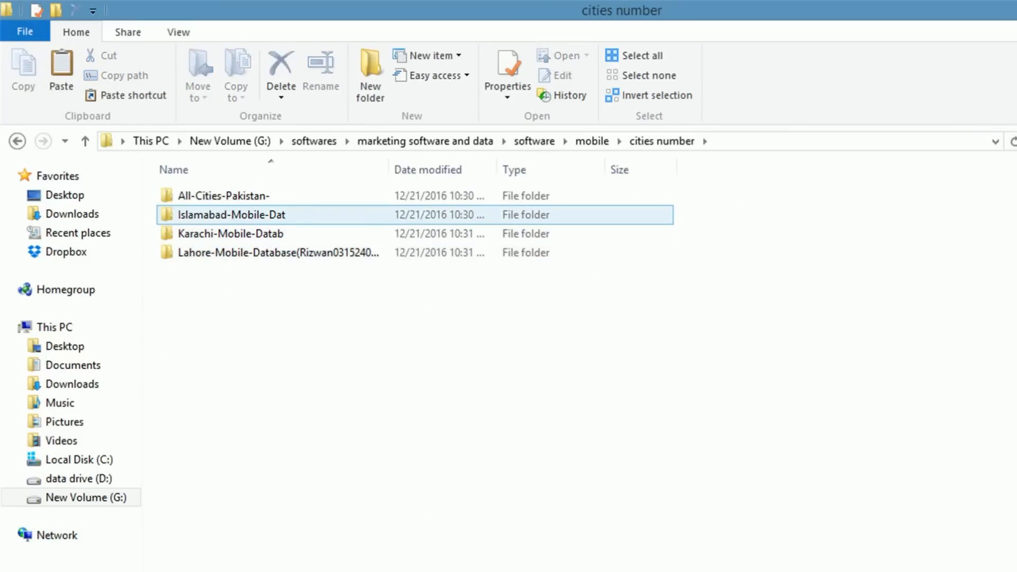
double_click(258, 196)
double_click(258, 196)
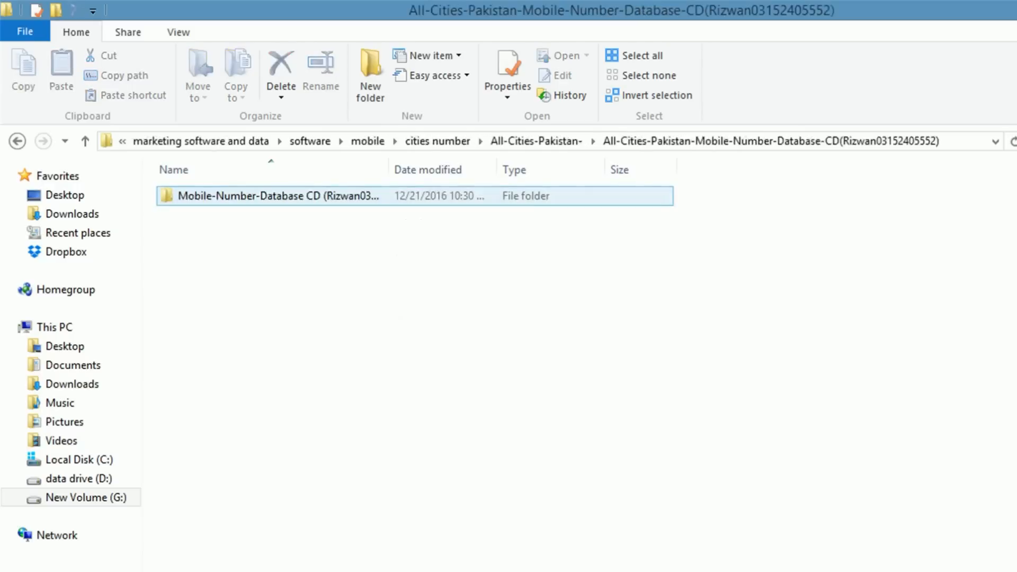
double_click(259, 196)
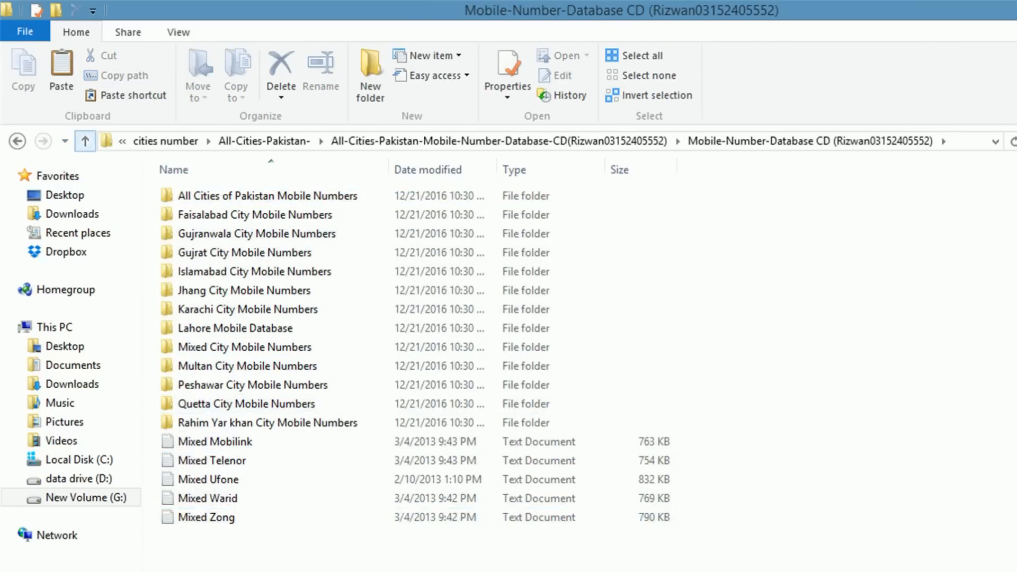
Step: Copy all phone numbers from the Mixed Zong list and close Notepad
double_click(206, 518)
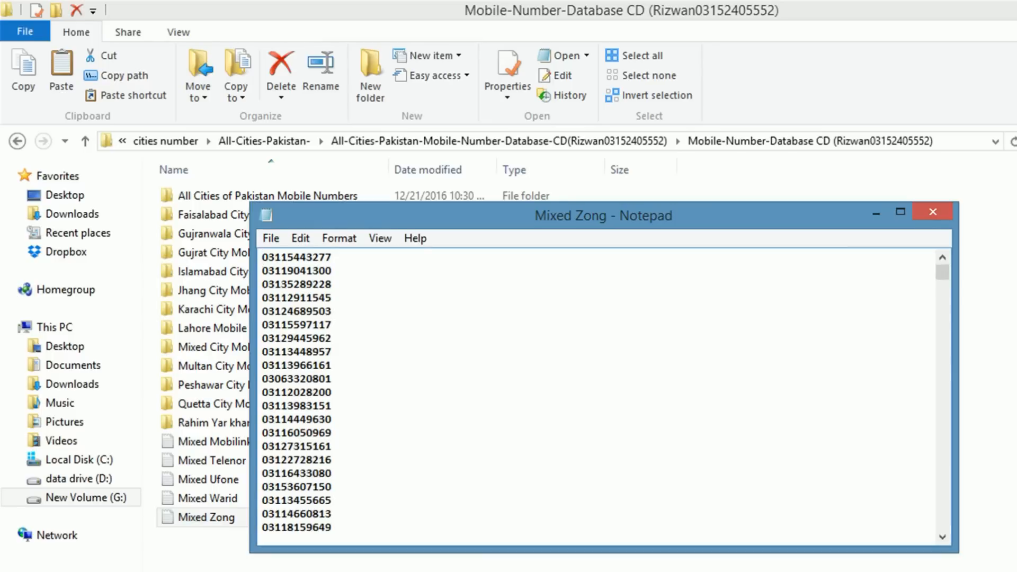
drag(942, 272, 942, 396)
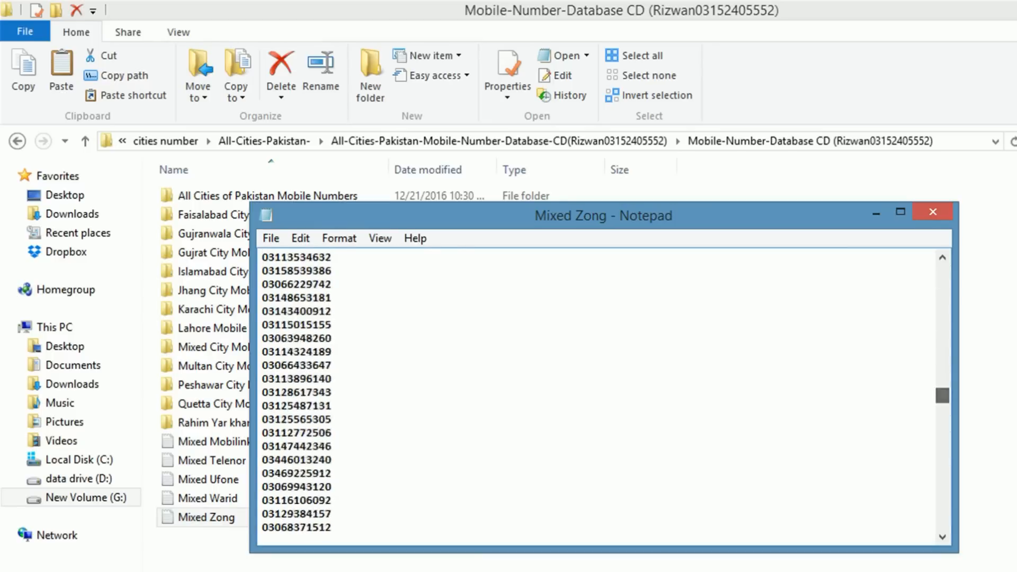
shift+click(332, 514)
key(ctrl+c)
key(alt+F4)
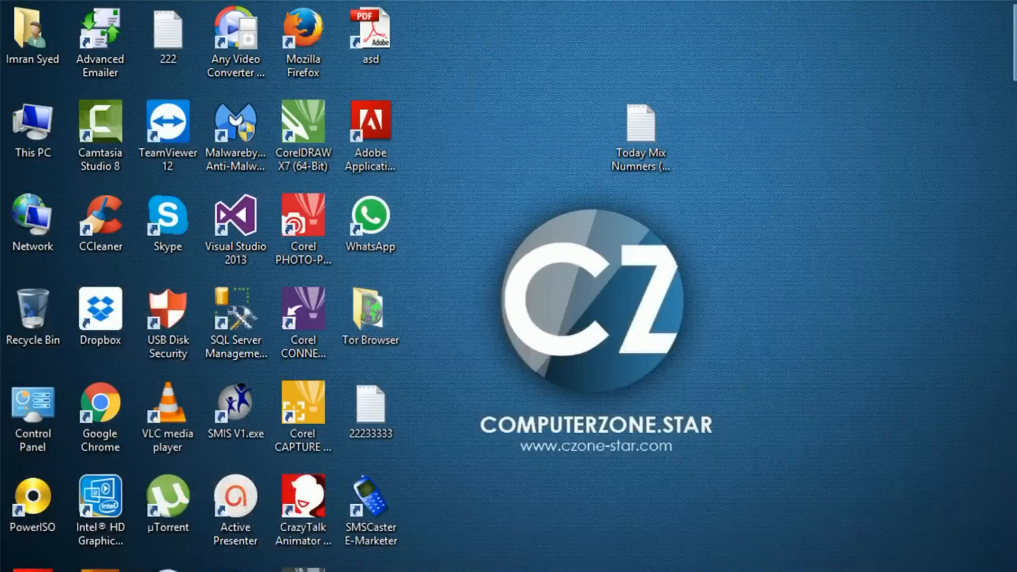
Step: Create a desktop text document named ZongNos and paste the Zong numbers into it
right_click(724, 276)
mouse_move(847, 464)
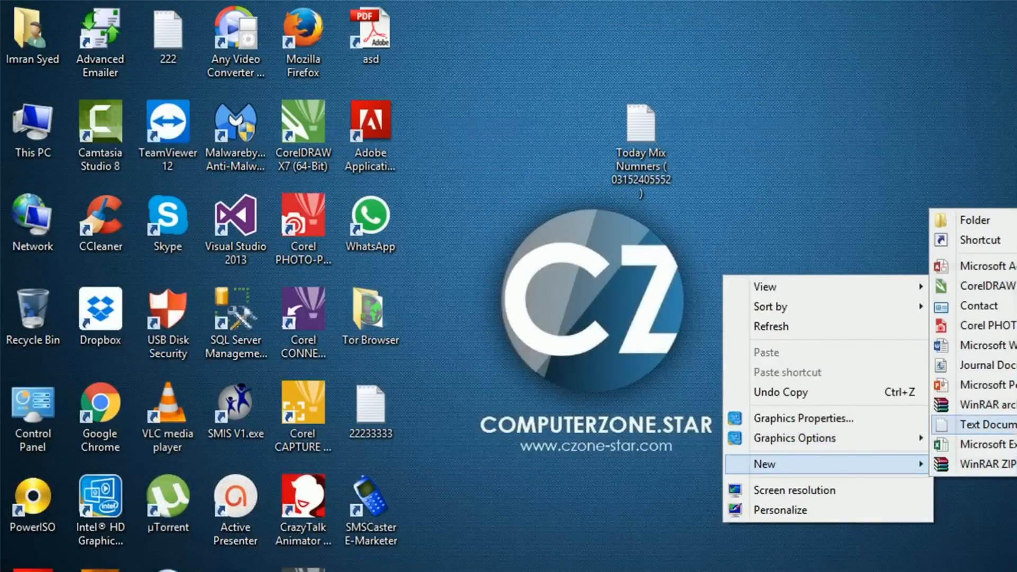
click(974, 425)
text(ZongNos)
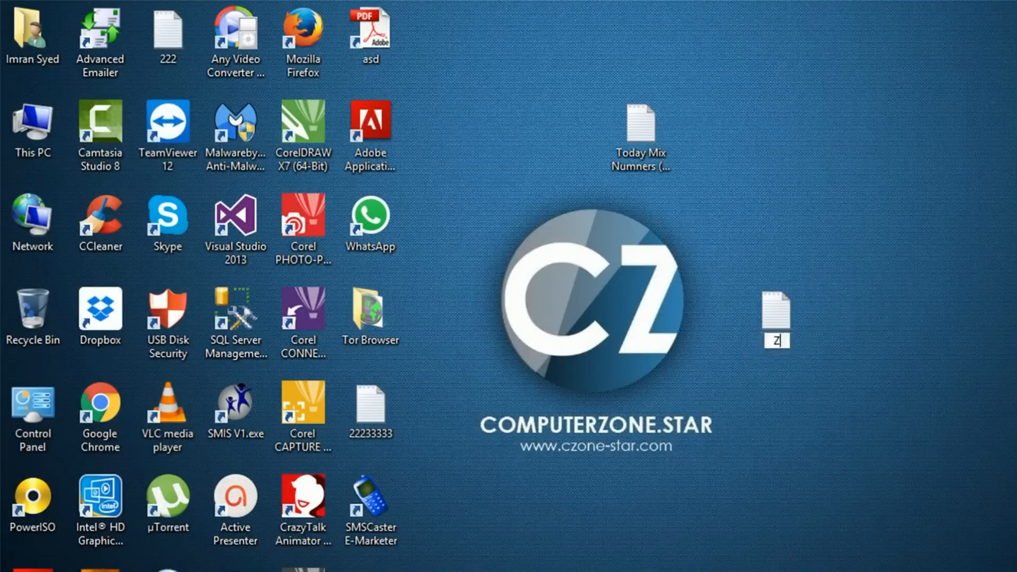
key(Return)
key(Return)
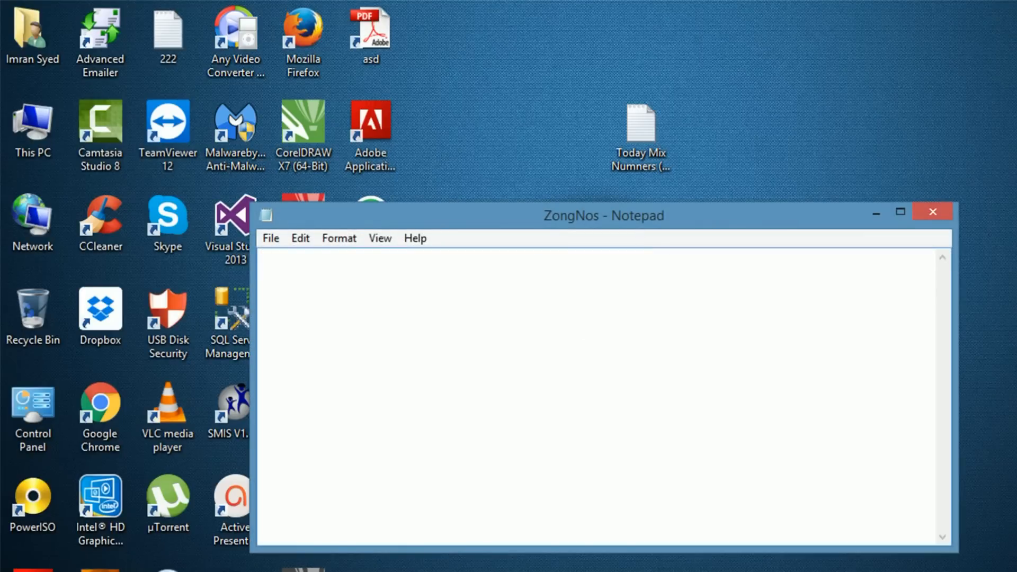
key(ctrl+v)
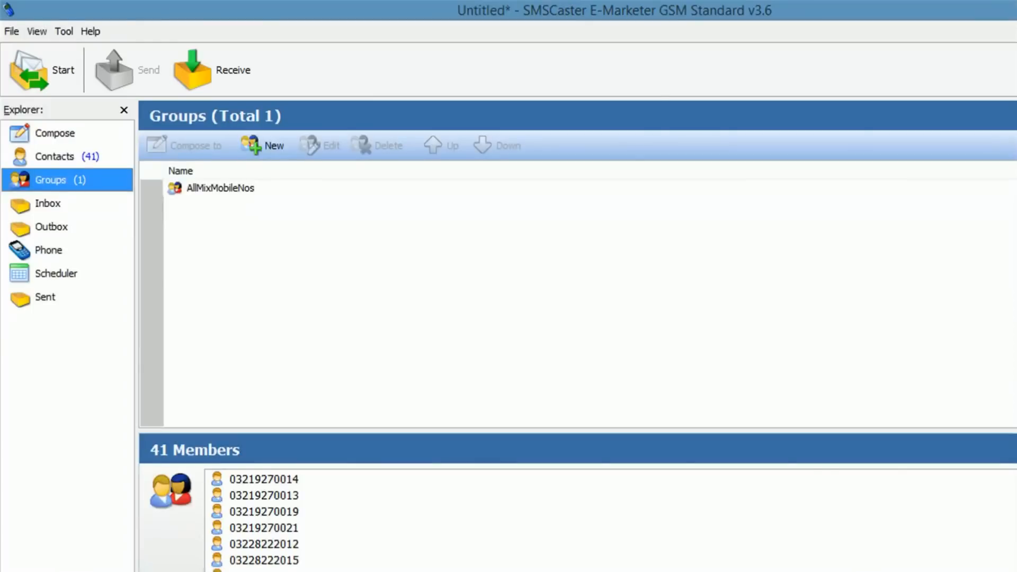
Step: Create an empty ZongNos group beside AllMixMobileNos, then return to the 41-contact list
click(263, 146)
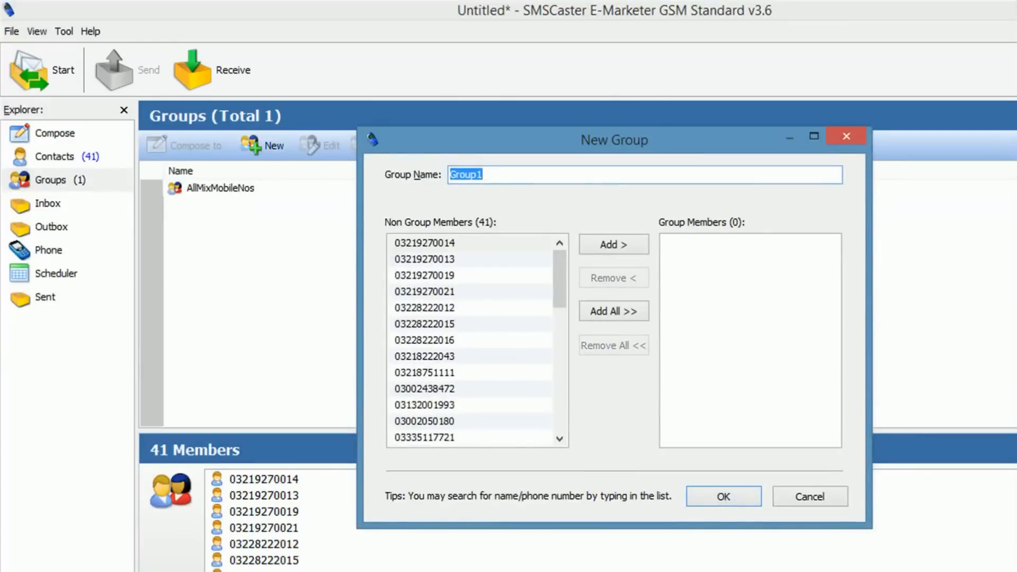
text(ZongNos)
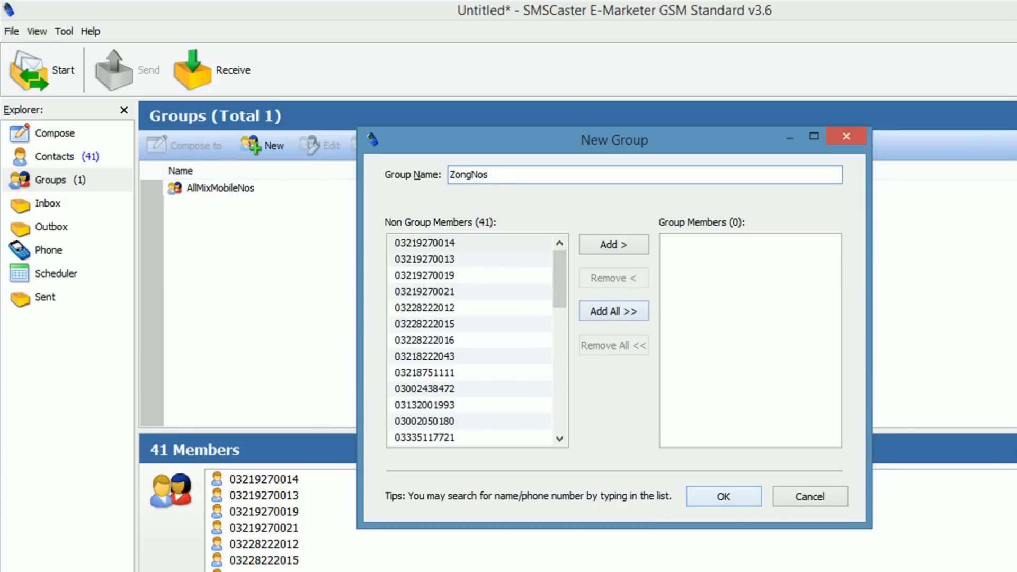
key(Return)
click(206, 205)
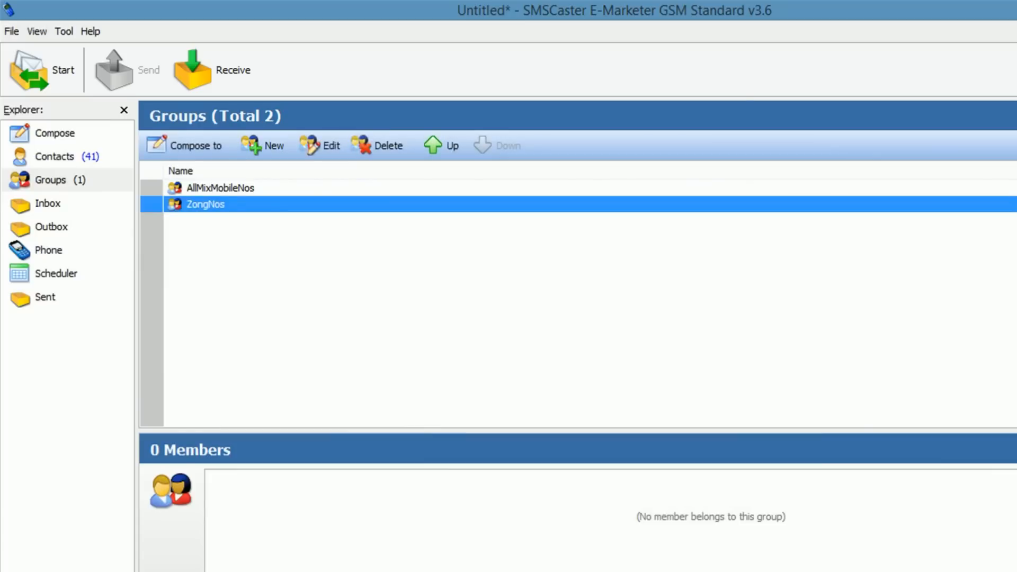
click(220, 188)
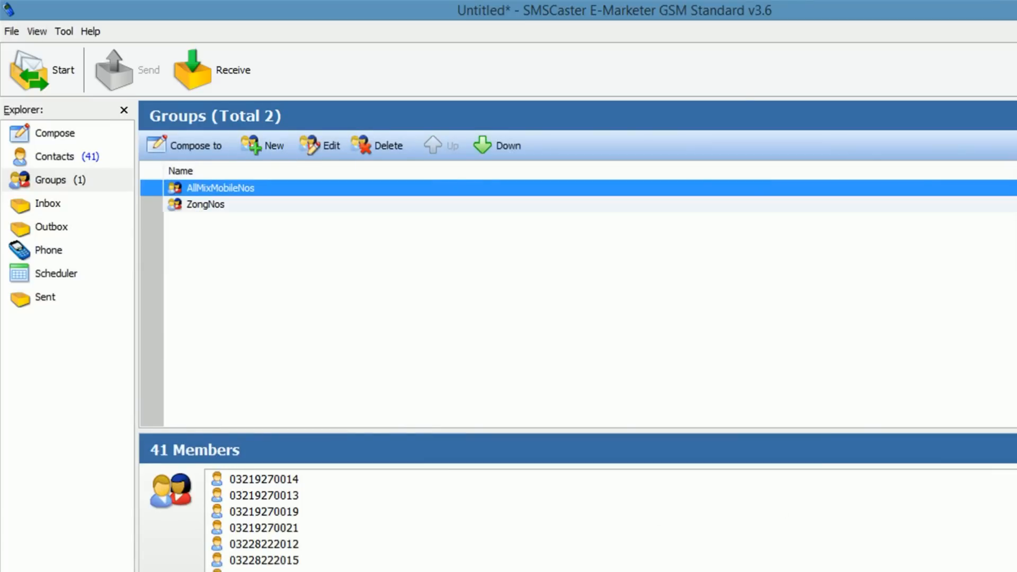
click(205, 205)
click(55, 157)
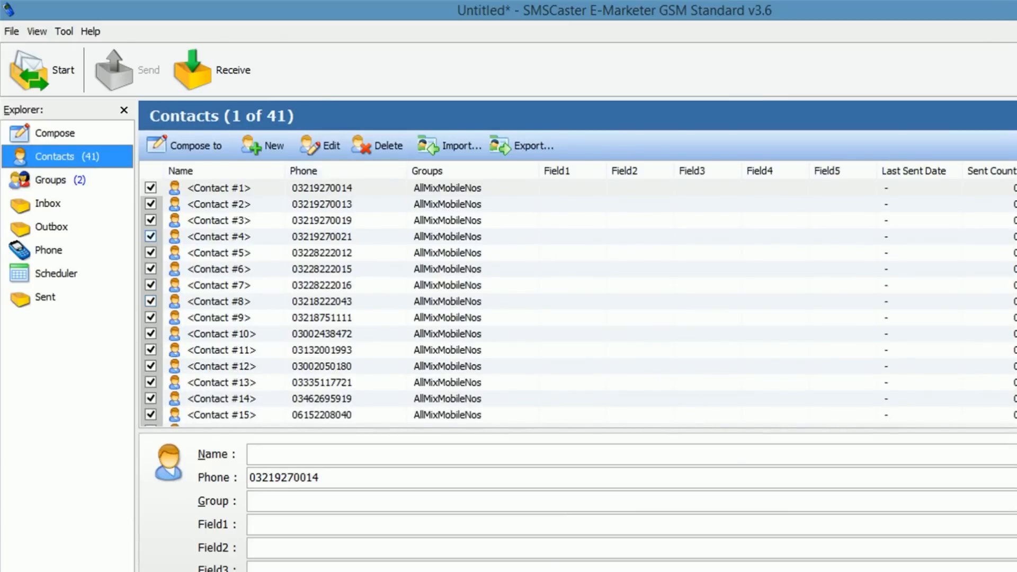
Step: Pick ZongNos.txt as the import file and advance through Preview and Arrange Fields to Step 4
click(450, 146)
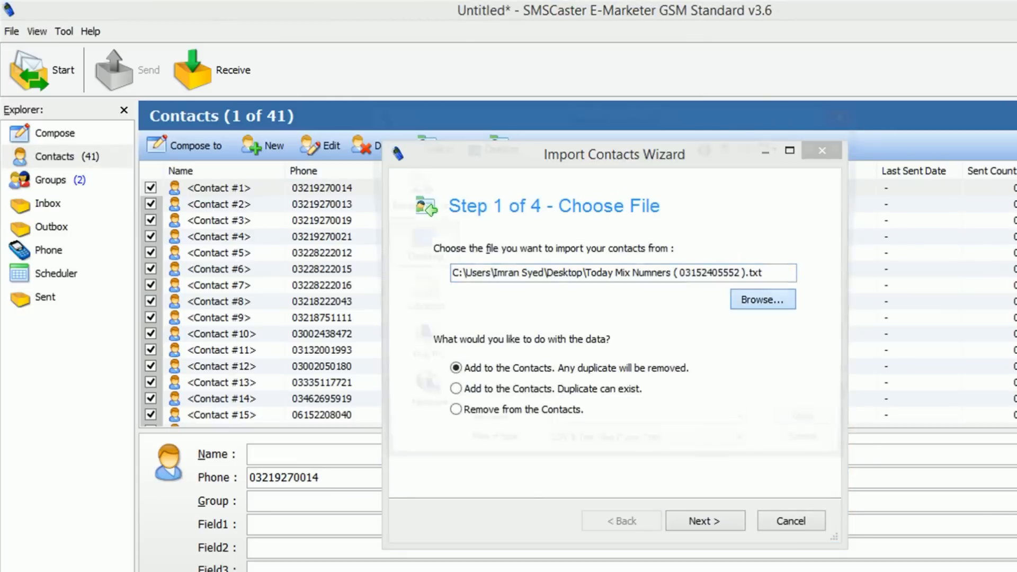
click(763, 300)
scroll(582, 318, down, 10)
click(615, 410)
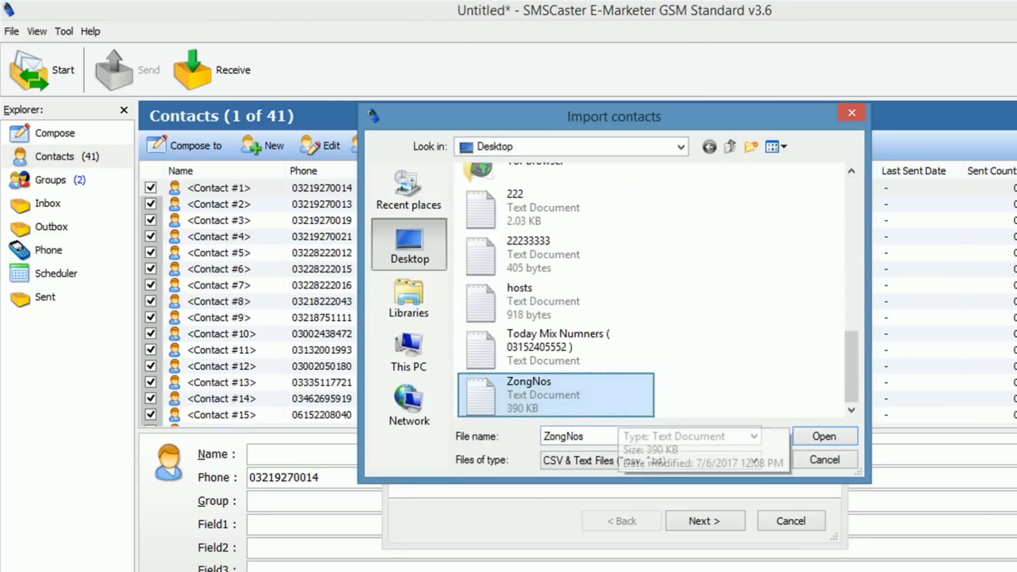
click(824, 436)
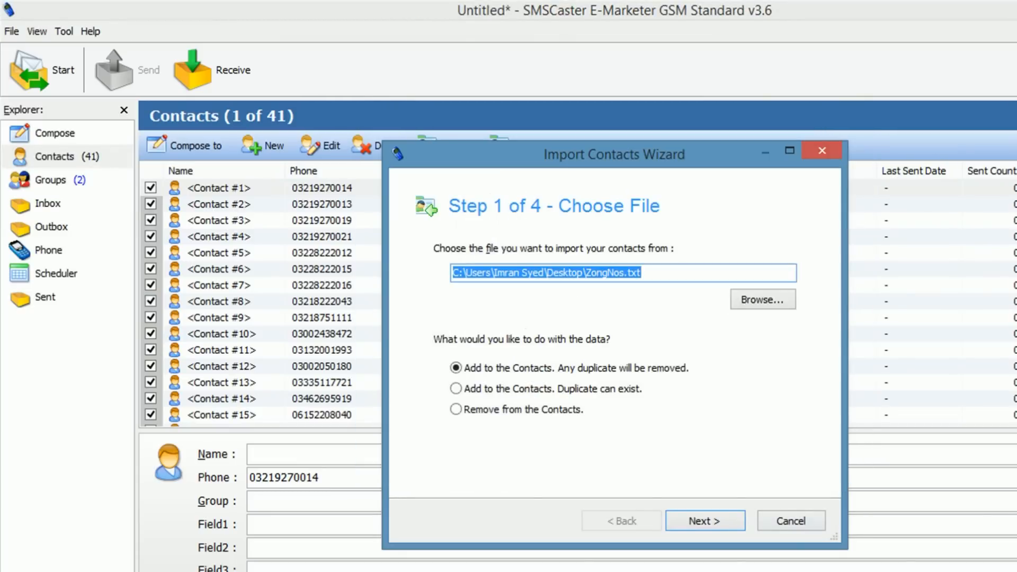
click(705, 521)
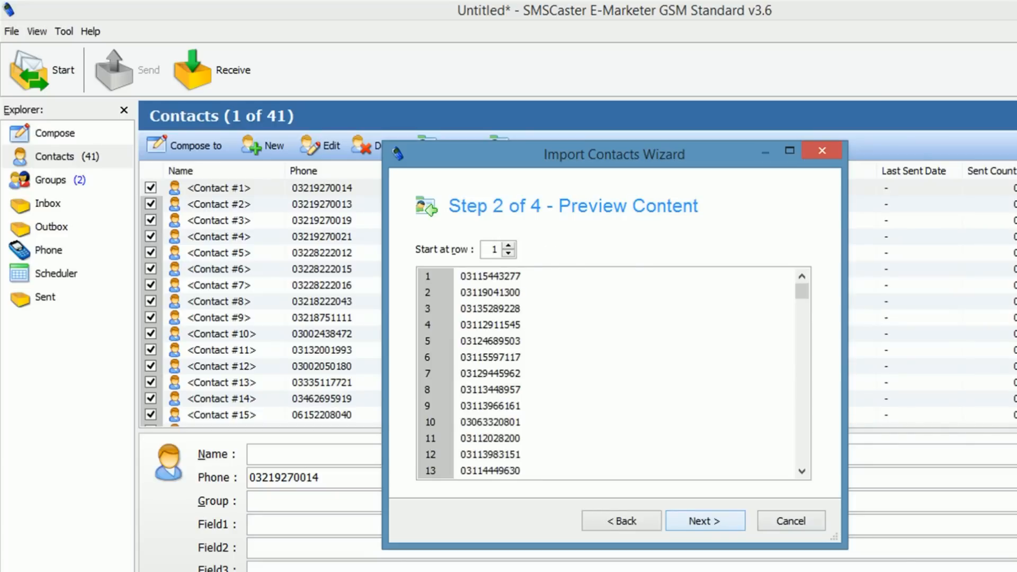
click(705, 520)
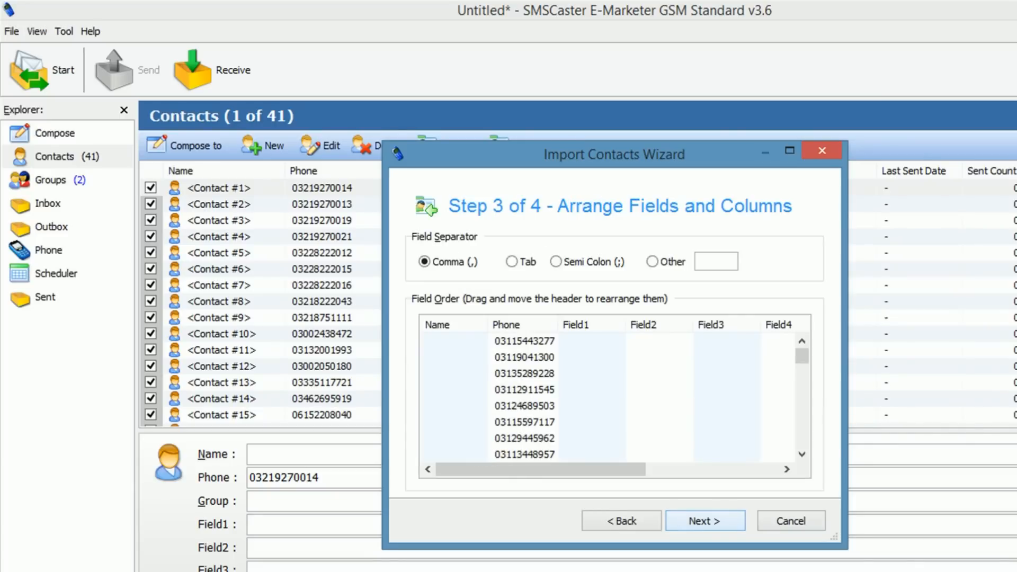
mouse_move(540, 469)
mouse_down()
mouse_move(675, 469)
mouse_move(541, 469)
mouse_up()
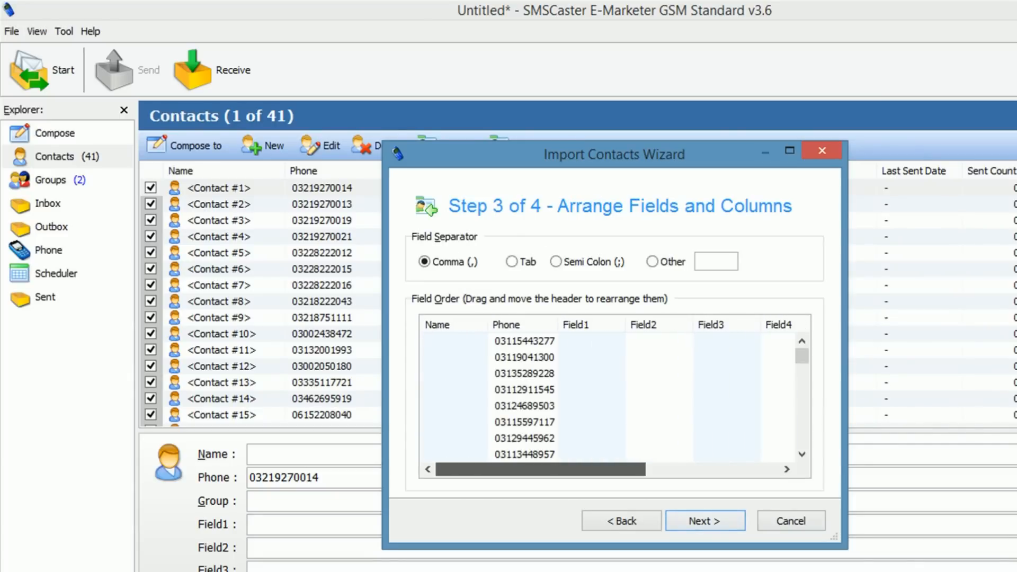
click(704, 520)
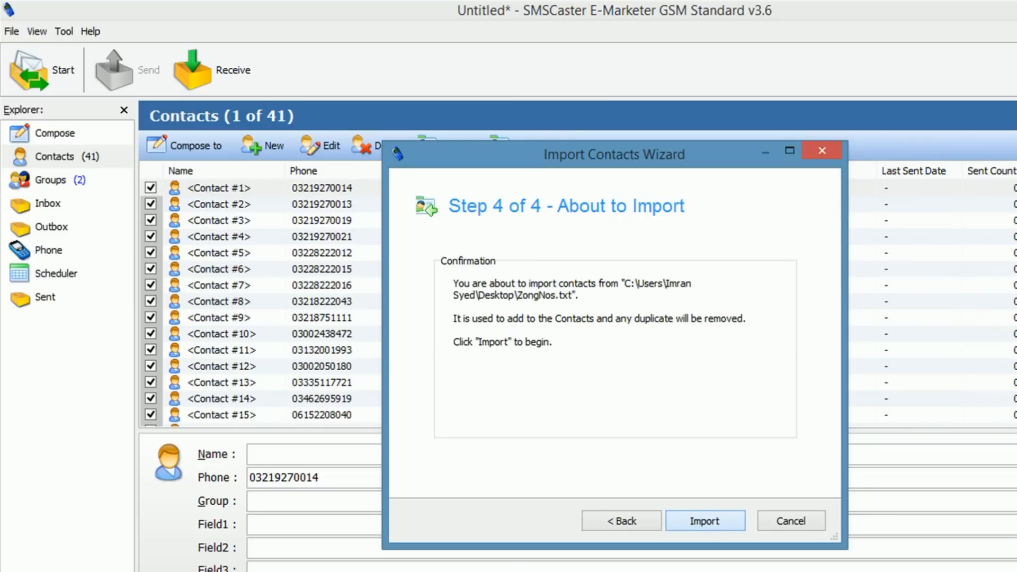
Step: Import the 30,762 ZongNos.txt numbers and confirm the new contacts from #42 onward have no group
click(705, 521)
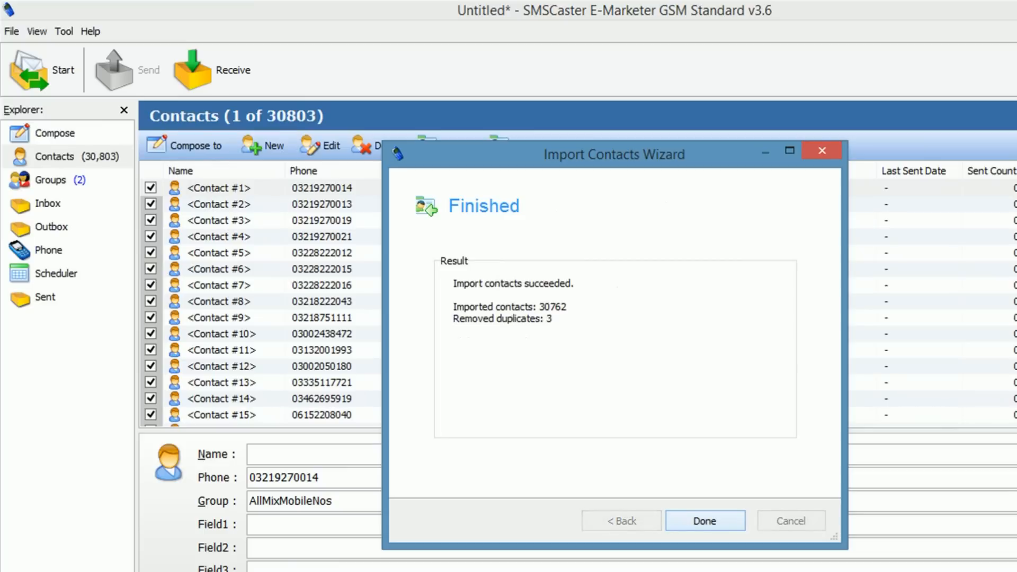
click(705, 520)
click(447, 221)
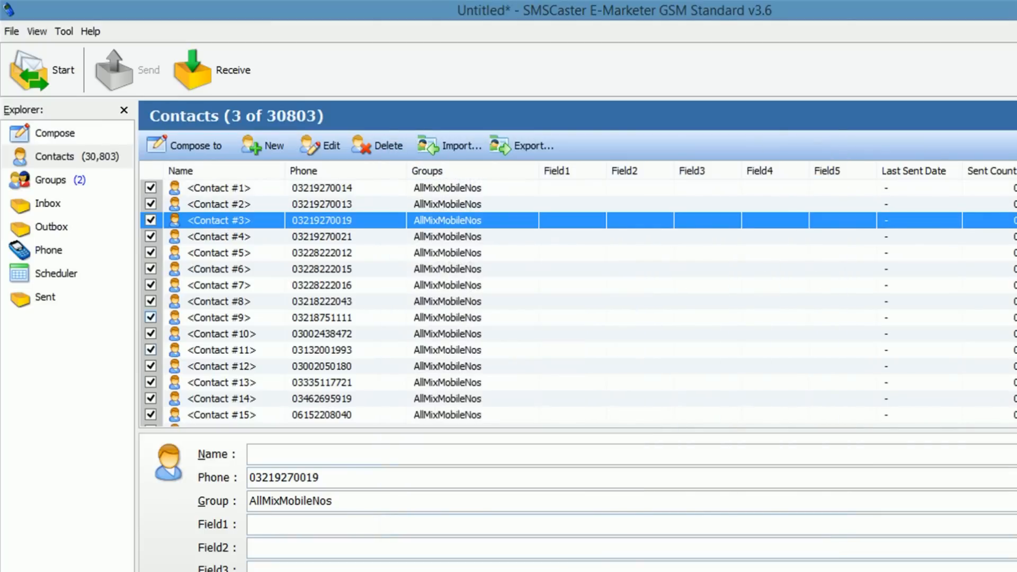
mouse_move(1016, 199)
mouse_down()
mouse_move(1016, 254)
mouse_move(1016, 199)
mouse_up()
scroll(578, 302, down, 13)
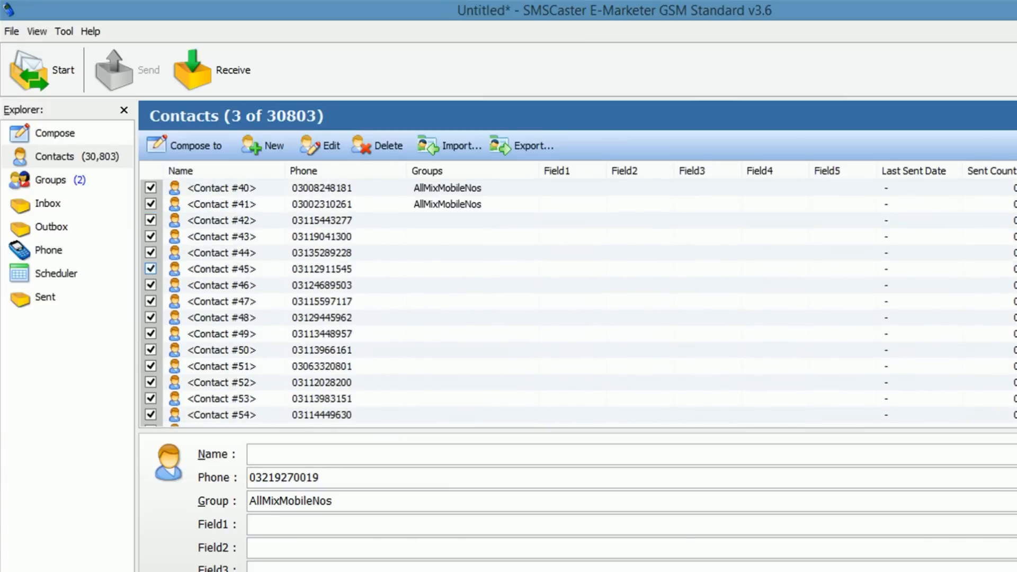
click(447, 220)
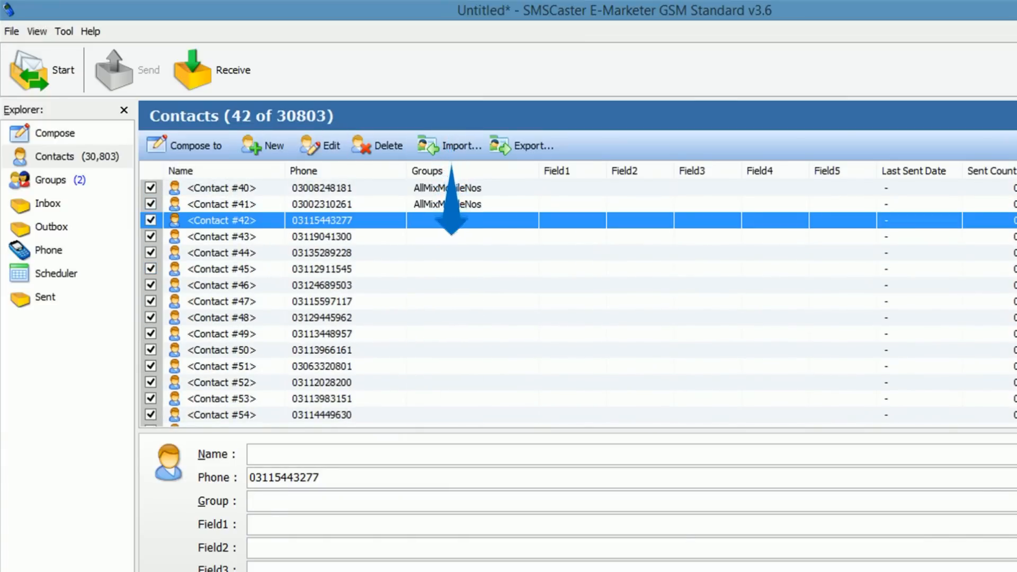
click(51, 180)
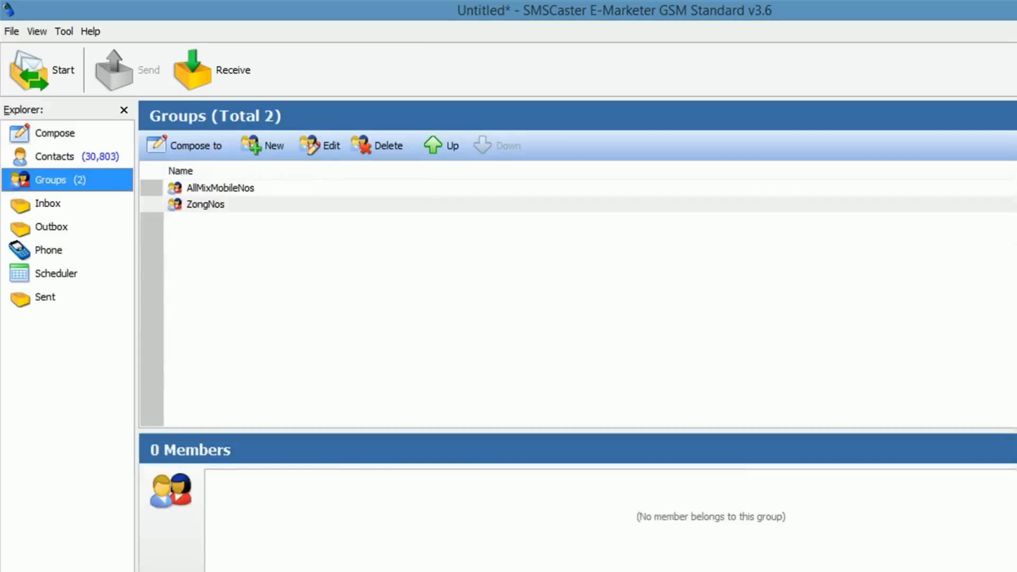
Step: Check the ZongNos group's Edit Group dialog, which shows 0 members, then go back to Contacts
click(205, 204)
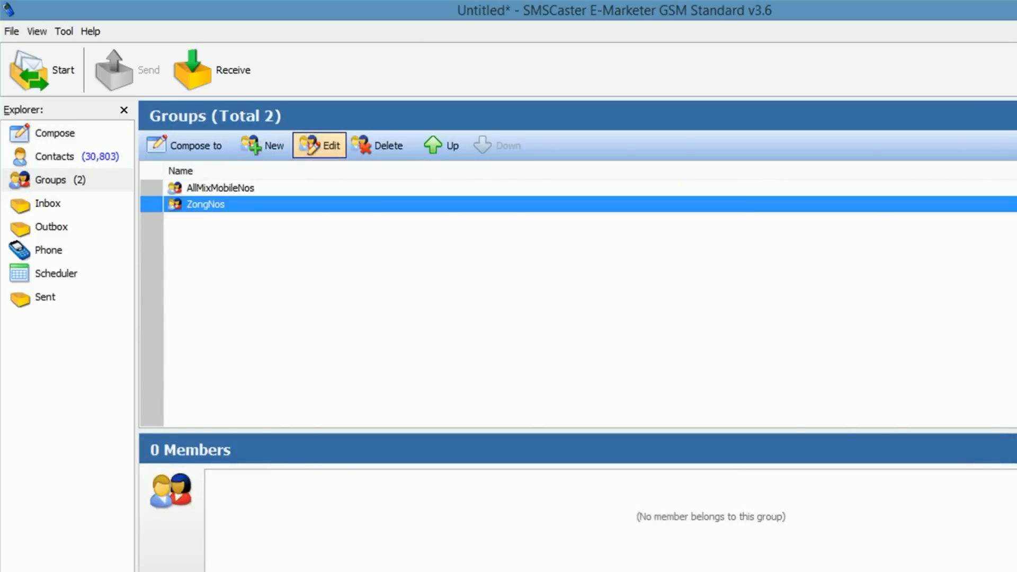
click(319, 145)
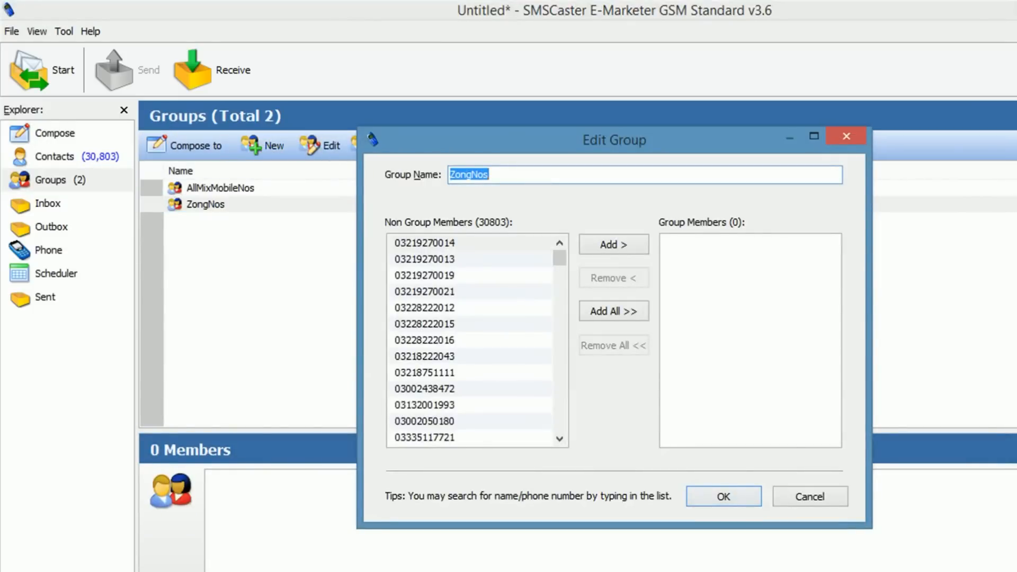
mouse_move(559, 258)
mouse_down()
mouse_move(559, 423)
mouse_move(559, 258)
mouse_up()
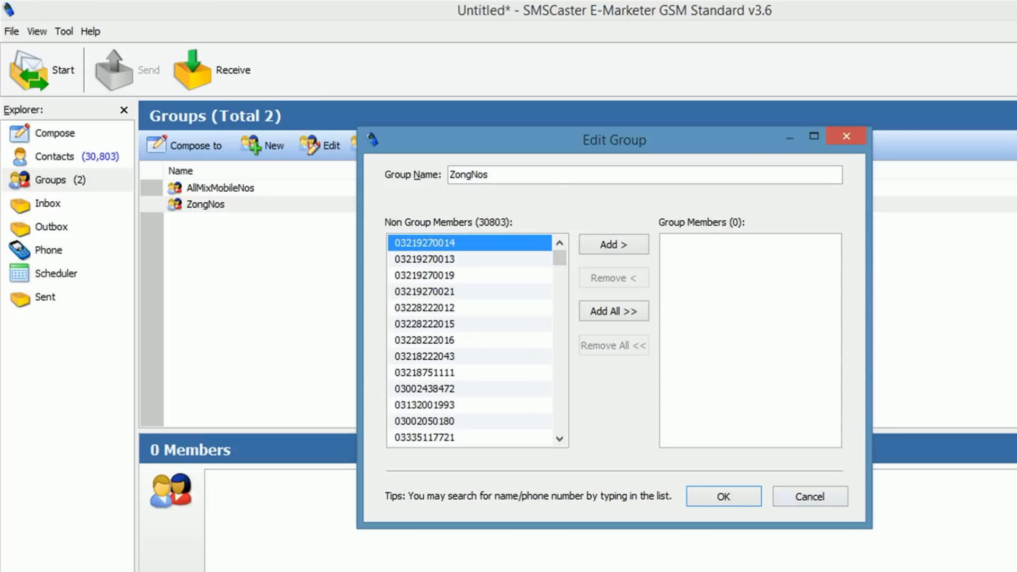
key(Escape)
click(55, 156)
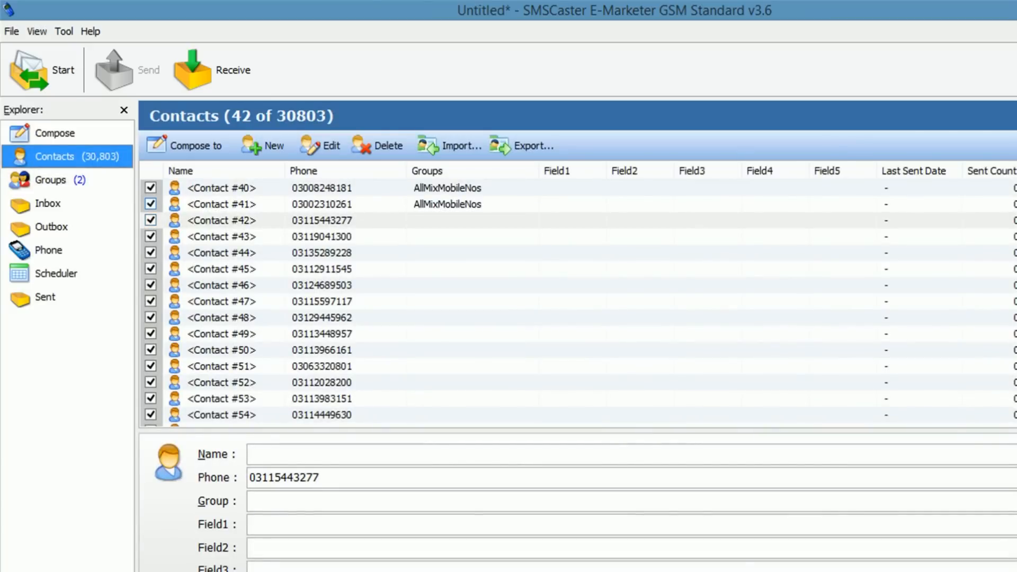
click(322, 204)
scroll(322, 204, up, 13)
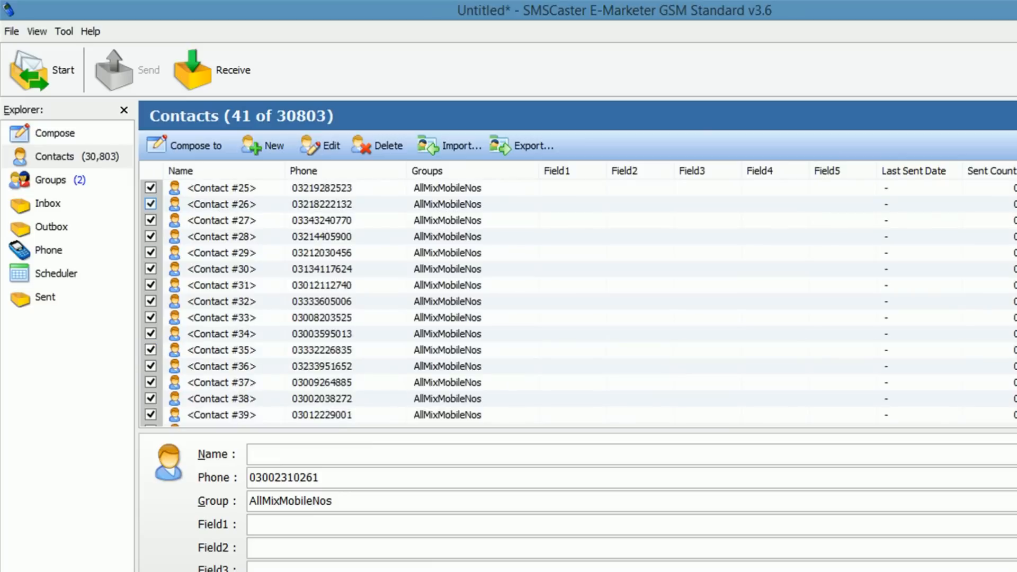
shift+click(322, 188)
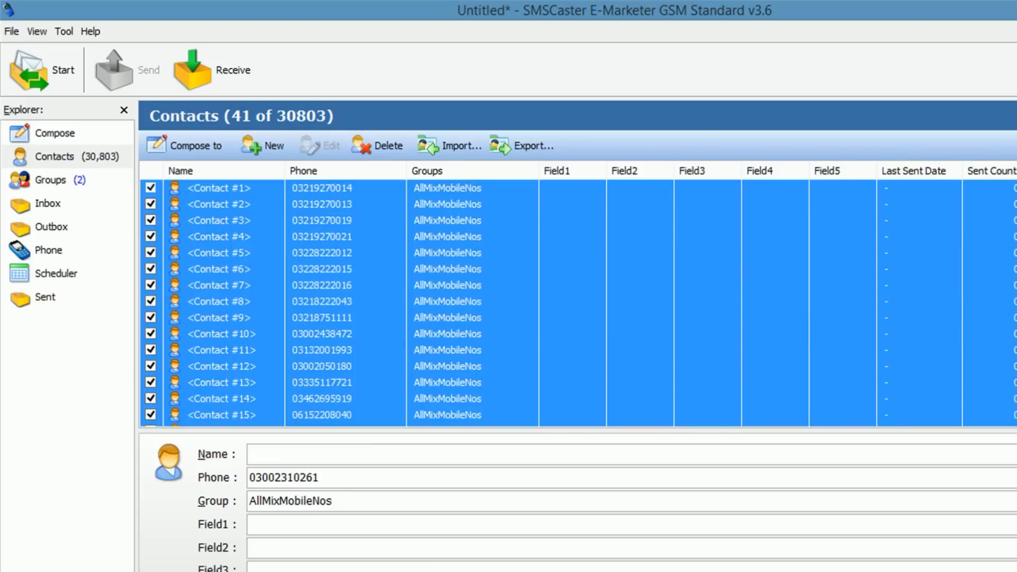
scroll(322, 188, down, 10)
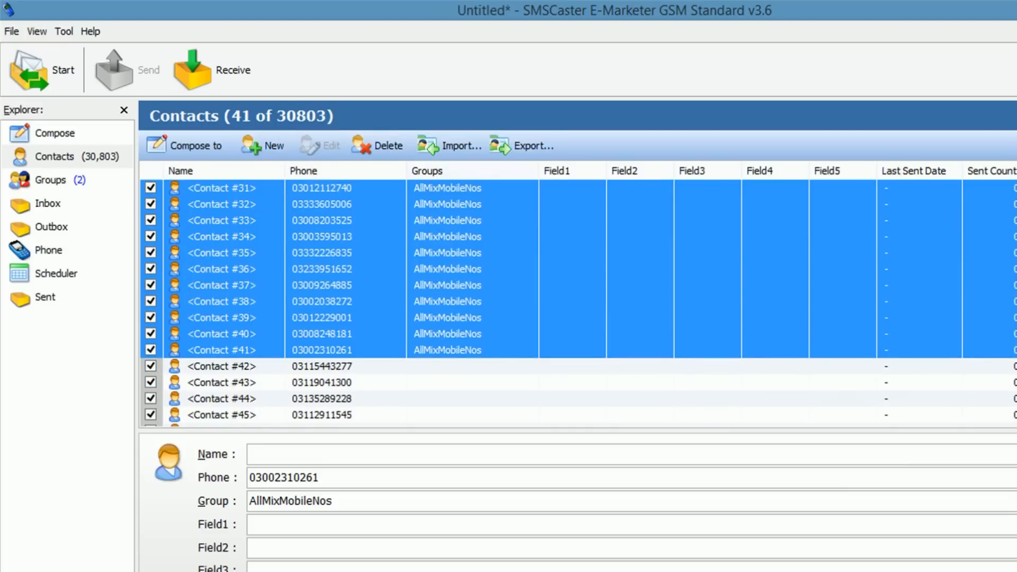
click(54, 134)
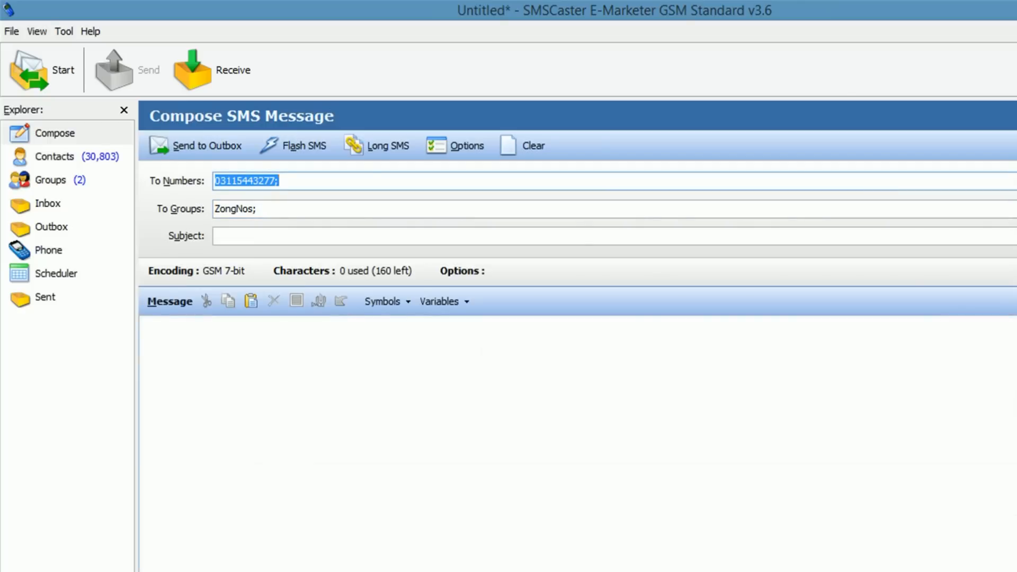
click(47, 203)
click(55, 156)
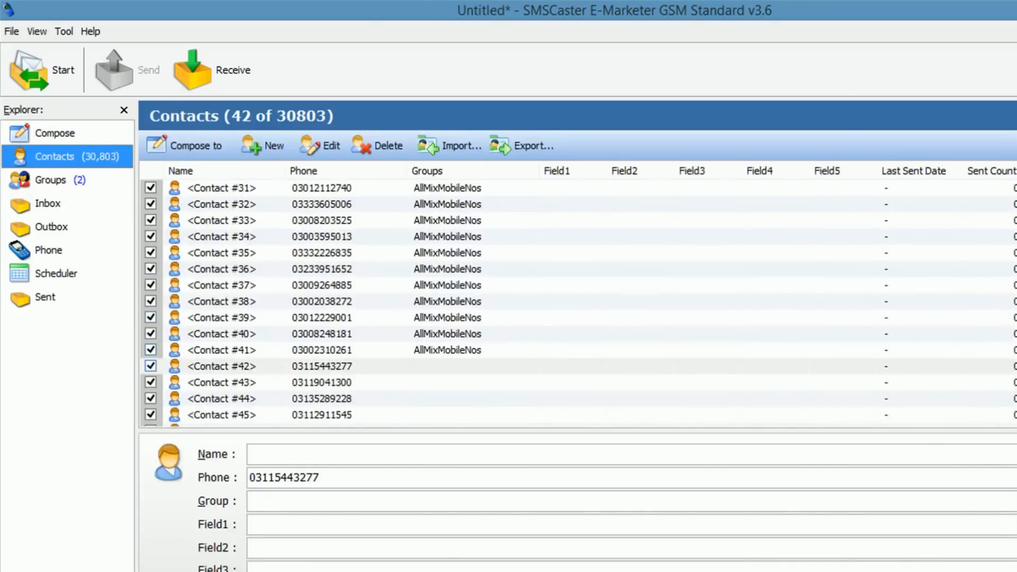
click(442, 366)
right_click(441, 366)
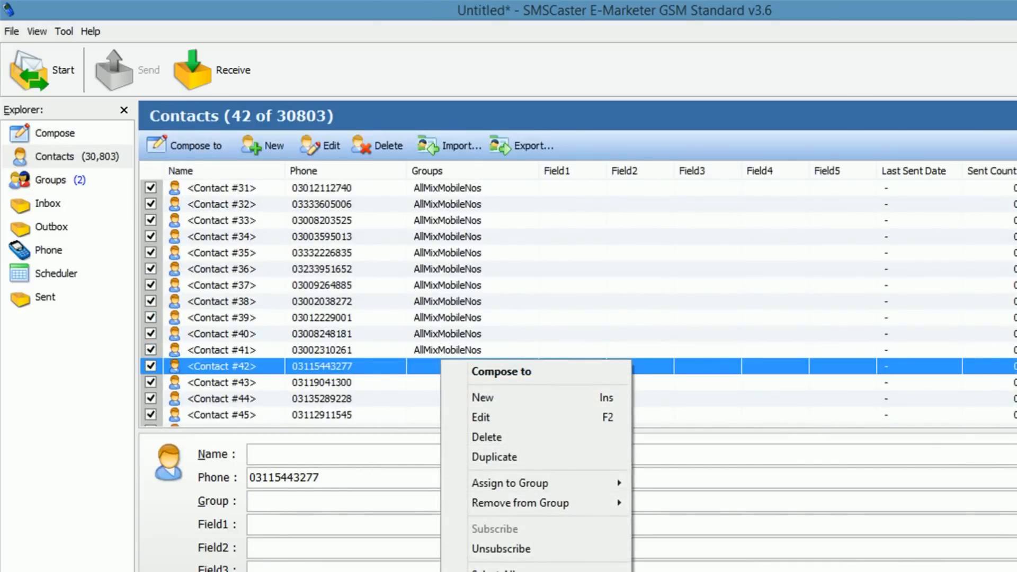
mouse_move(510, 482)
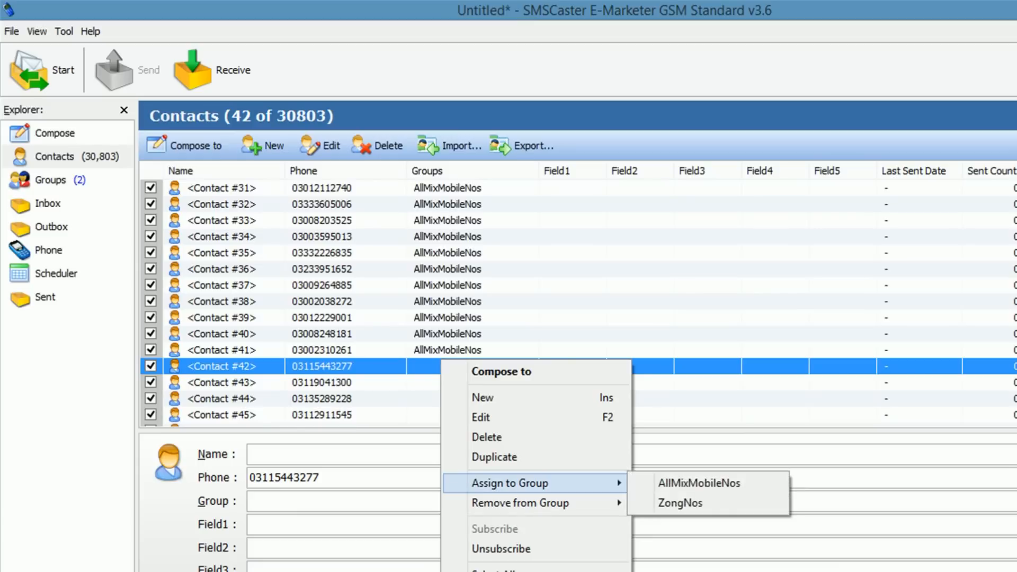
click(688, 383)
click(636, 366)
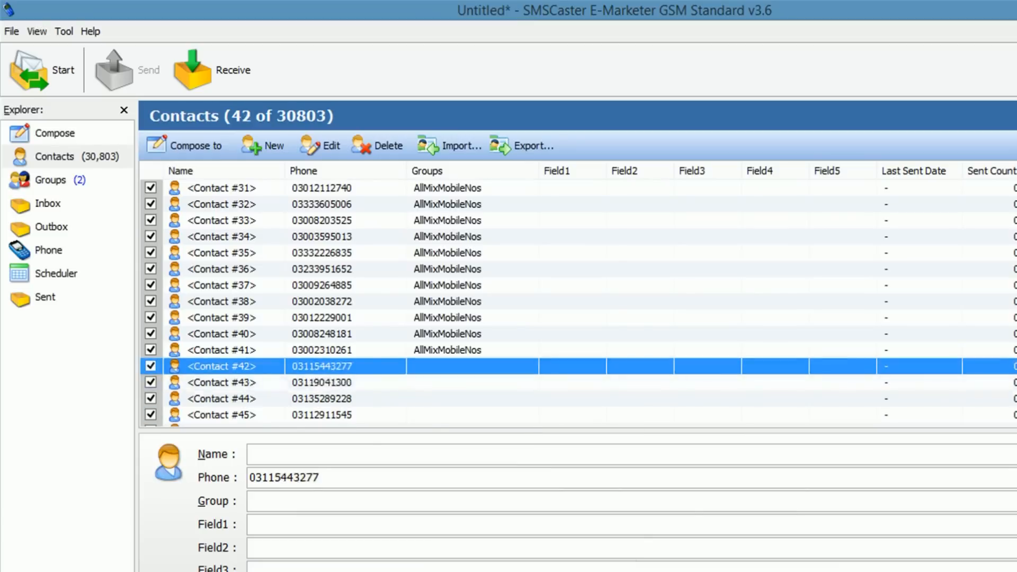
scroll(577, 302, down, 13)
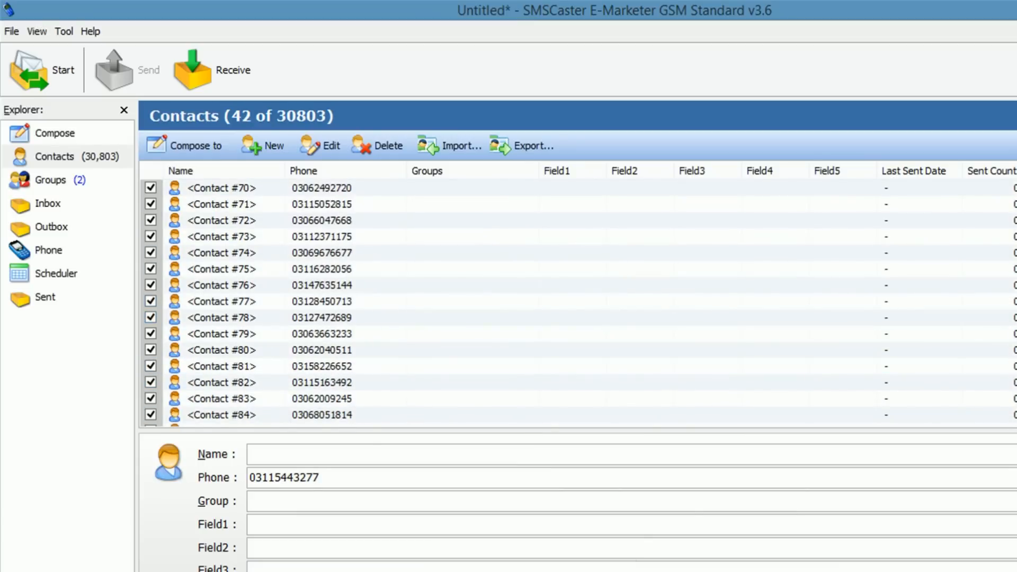
scroll(577, 302, up, 14)
scroll(577, 302, down, 2)
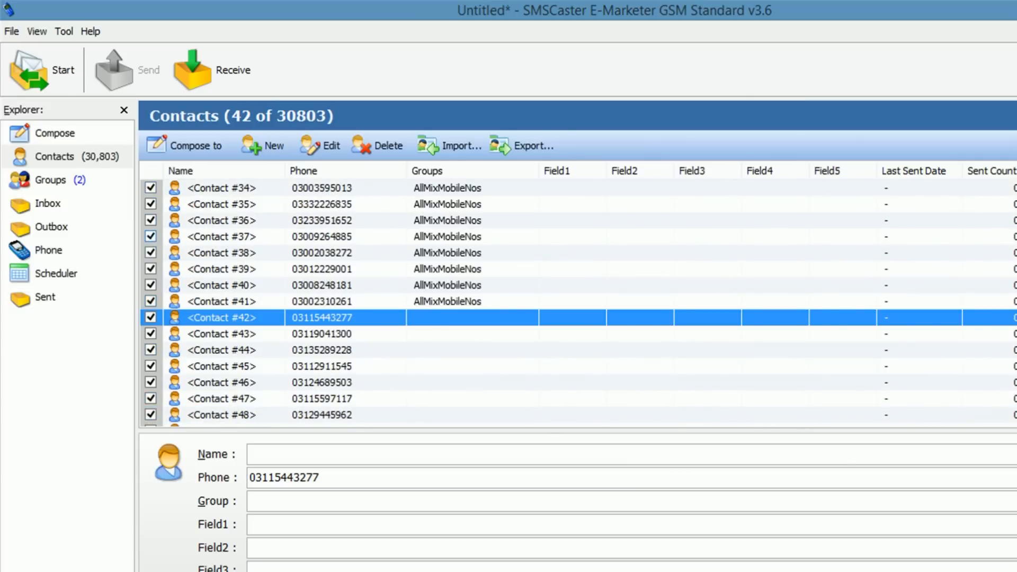
click(578, 350)
click(577, 317)
drag(1015, 183, 1016, 416)
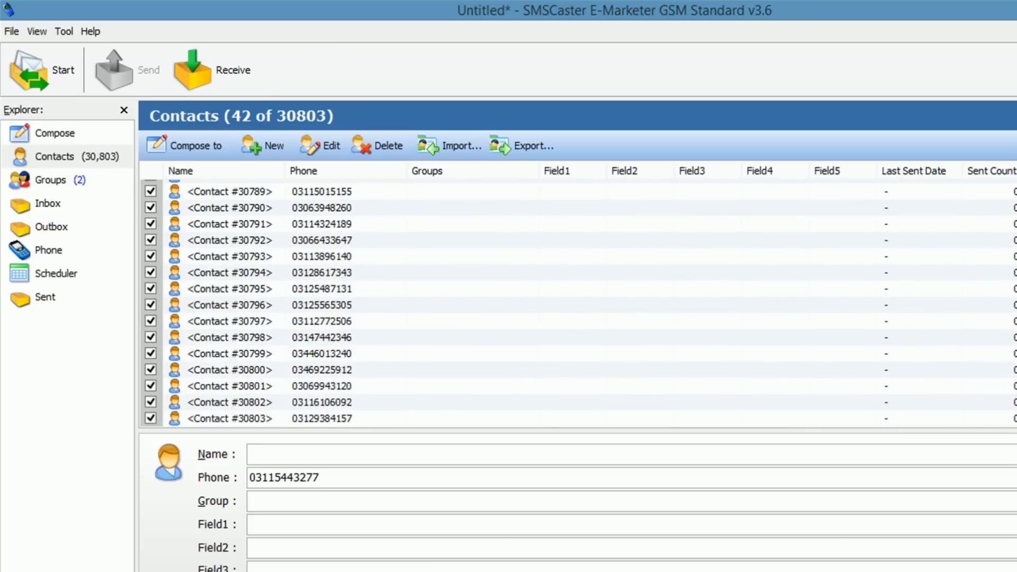
Step: Select the imported contacts from #42 to the end and assign them to the ZongNos group
key(ctrl+a)
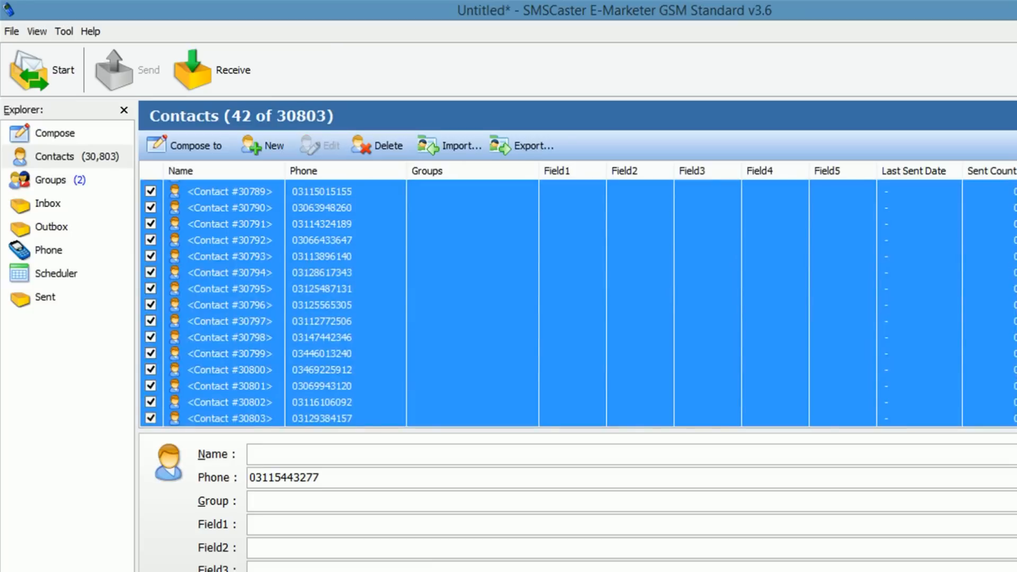
drag(1016, 415, 1015, 183)
scroll(578, 303, down, 14)
scroll(579, 303, up, 3)
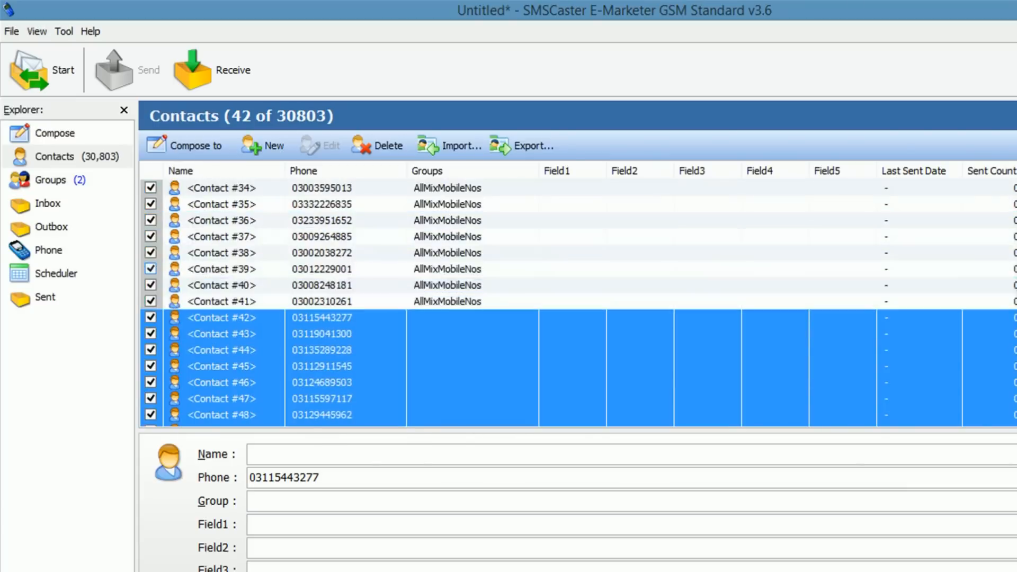
right_click(433, 340)
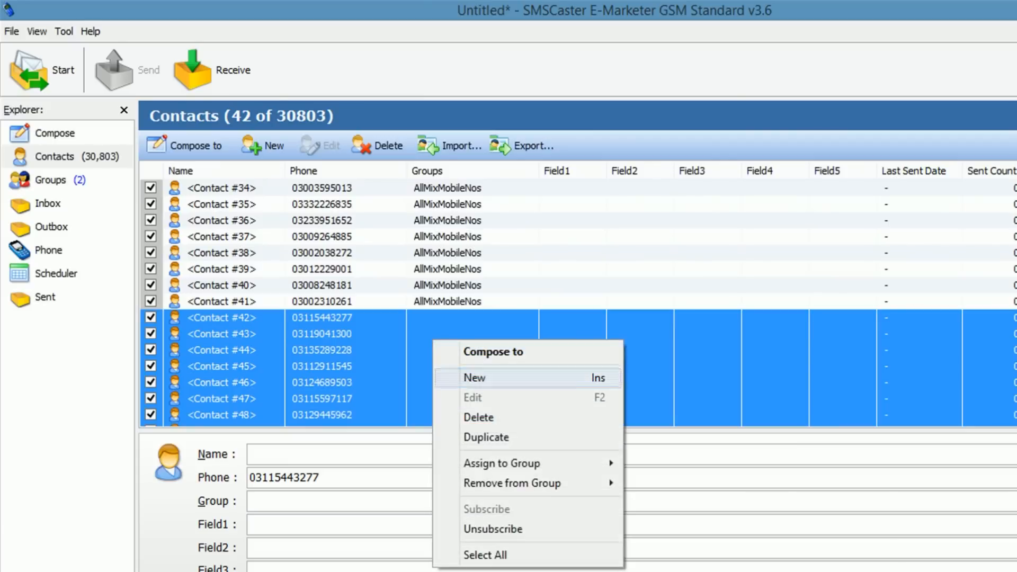
mouse_move(530, 463)
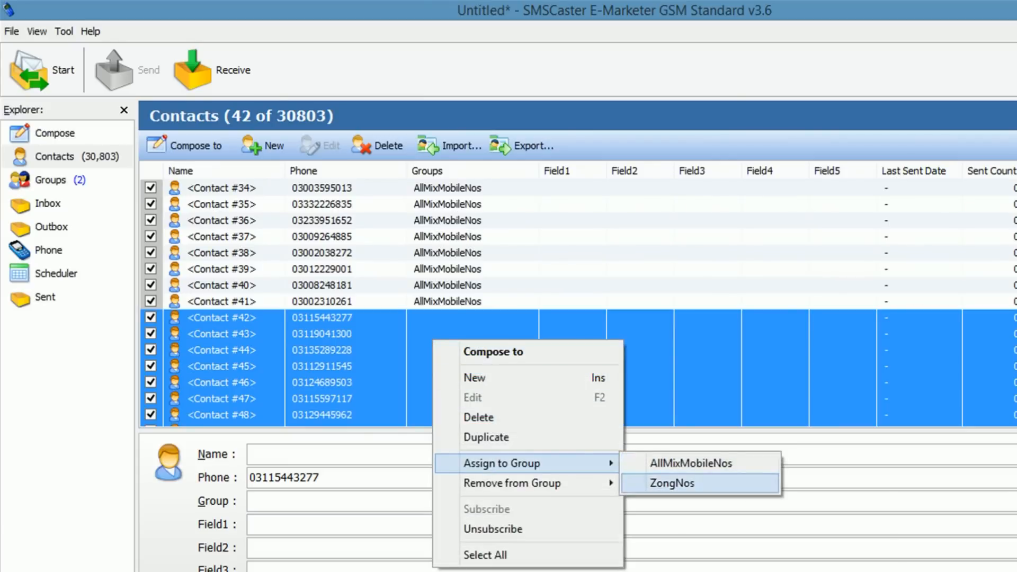
click(671, 482)
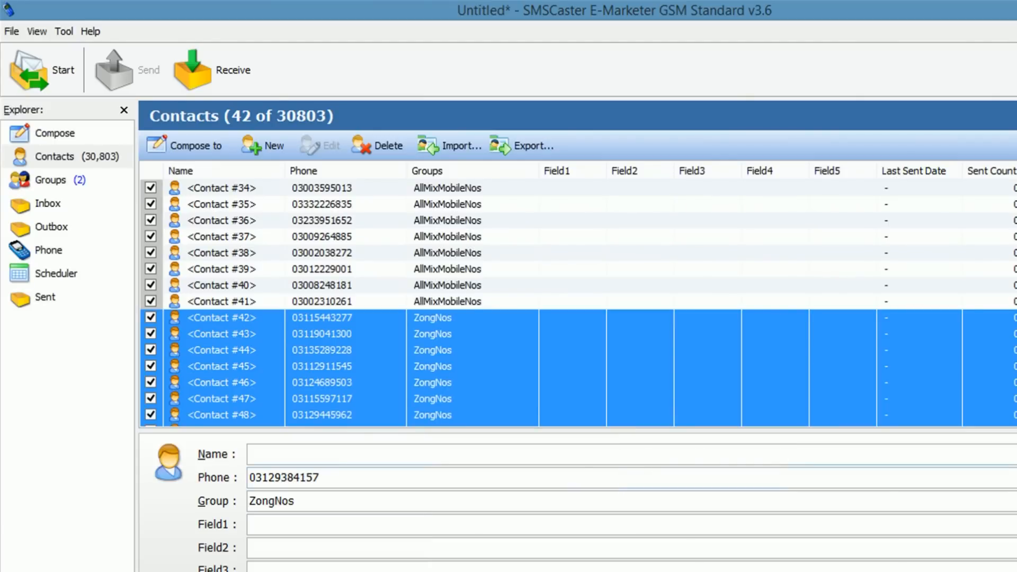
Step: Scroll through the reassigned contacts, then view the ZongNos group's members on the Groups page
click(577, 317)
scroll(577, 302, down, 20)
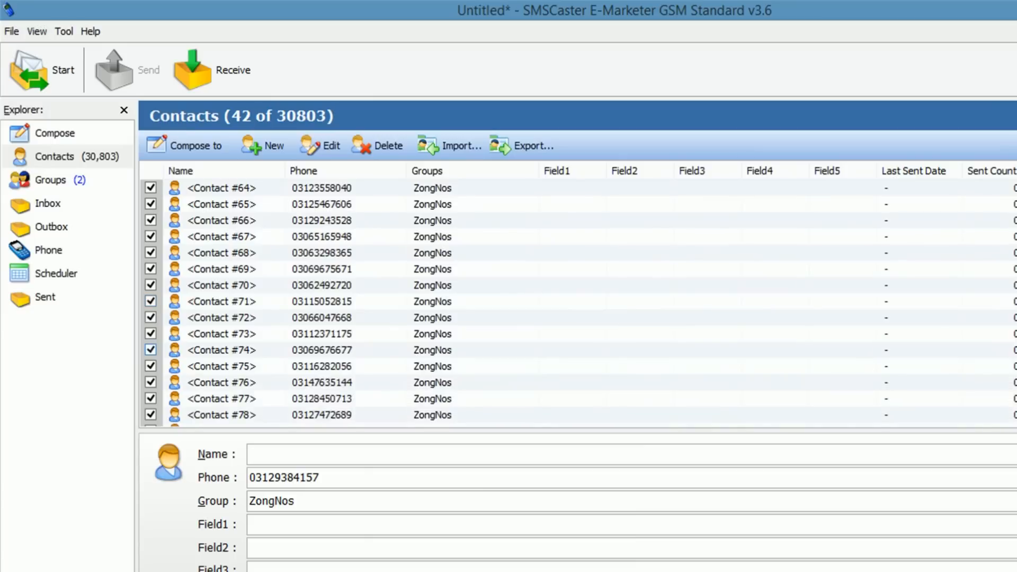
scroll(578, 302, down, 20)
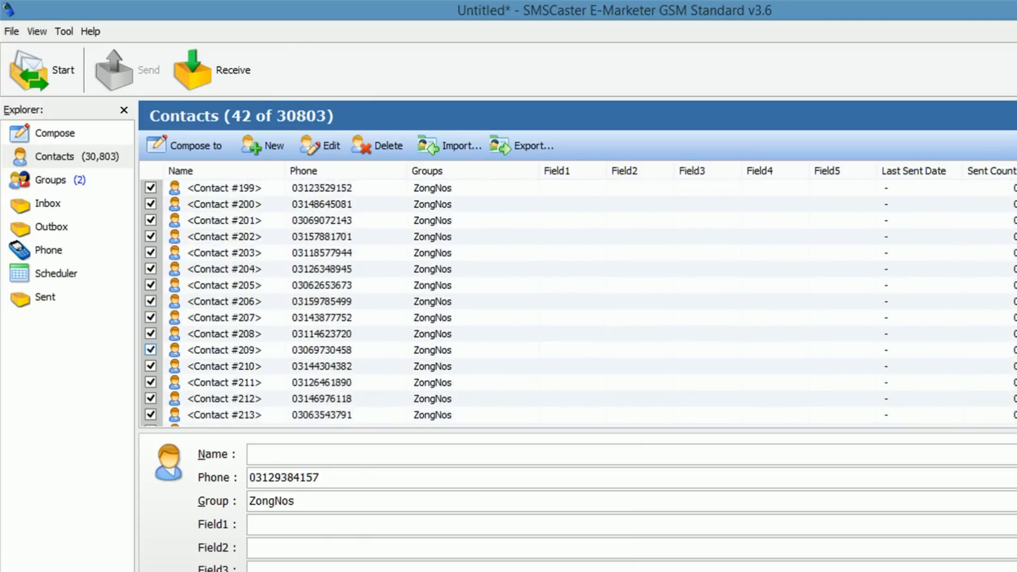
scroll(577, 302, down, 20)
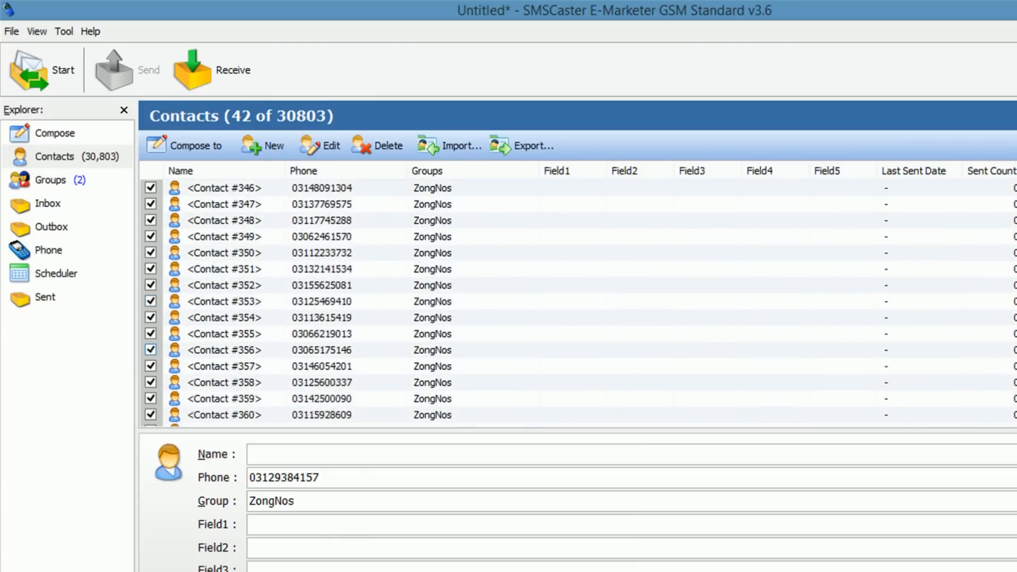
scroll(577, 302, up, 16)
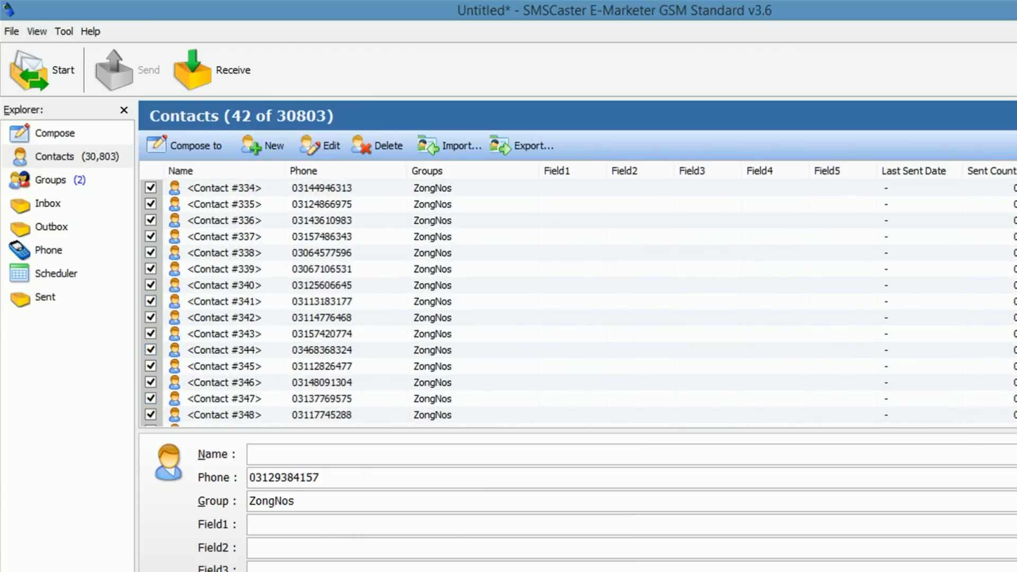
click(51, 180)
click(205, 205)
Step: Compare the AllMixMobileNos and ZongNos group members, with ZongNos now holding 30,762
click(219, 188)
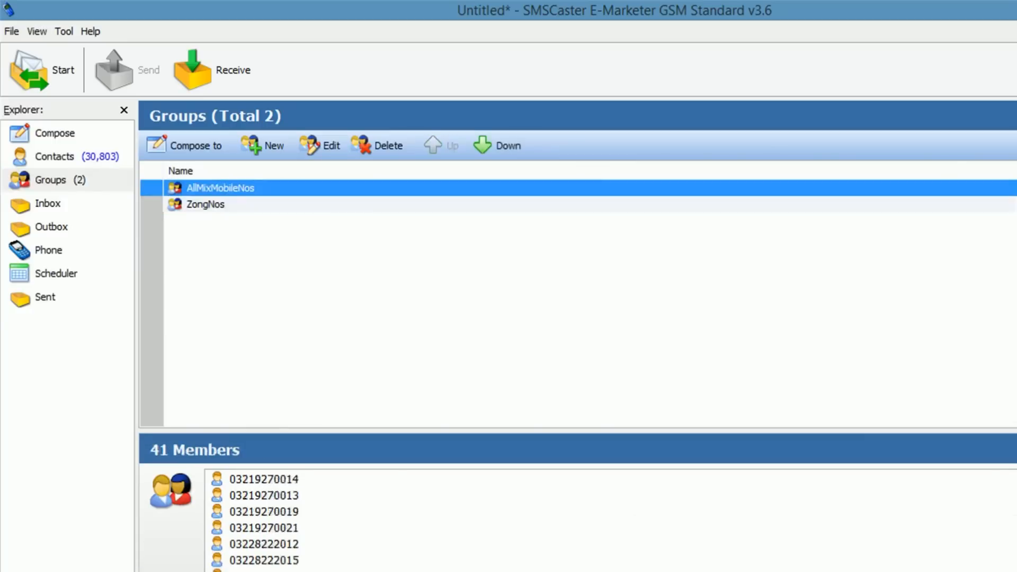
click(205, 204)
click(220, 188)
click(205, 204)
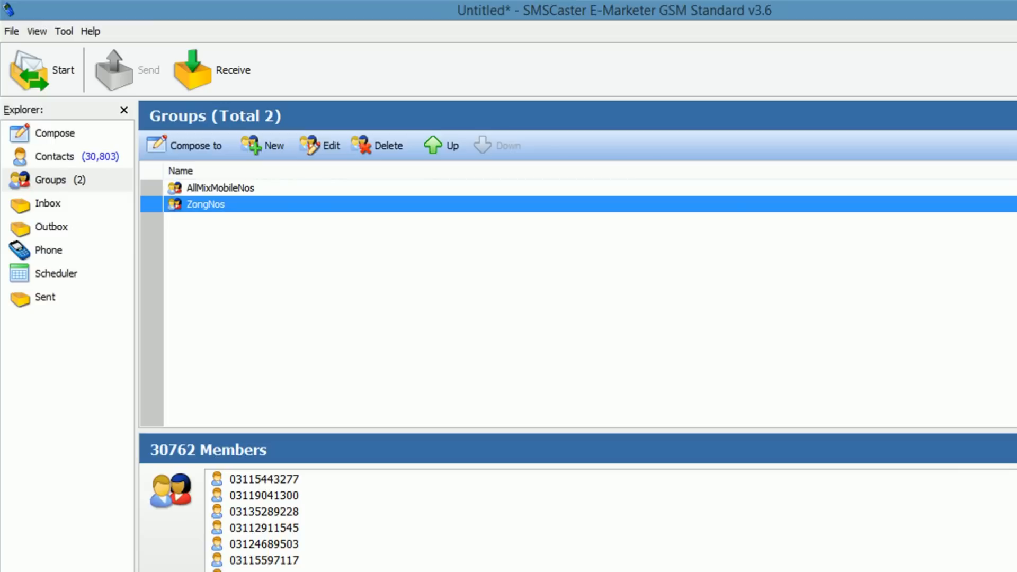
click(530, 308)
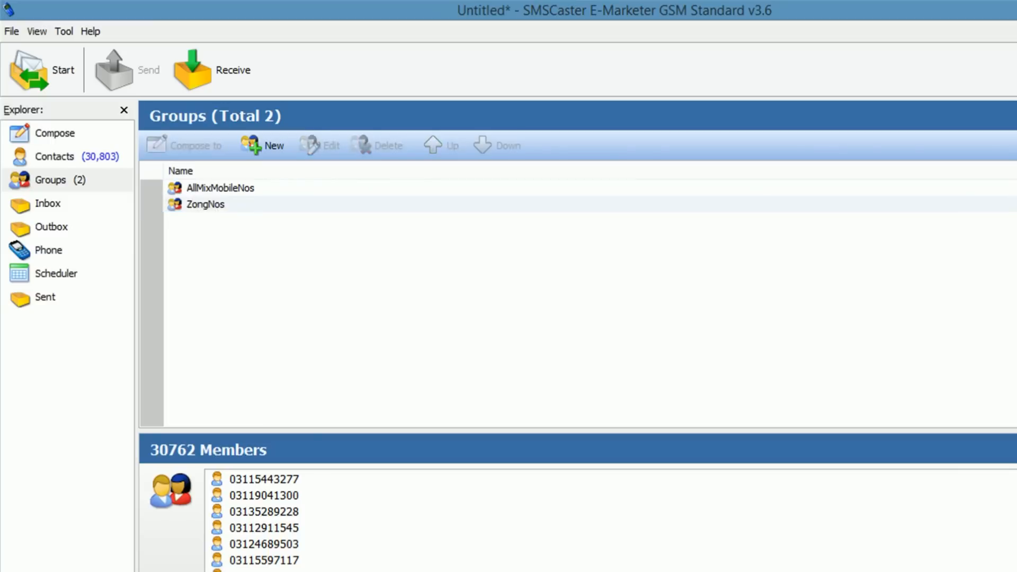
drag(250, 215, 187, 184)
click(212, 188)
click(209, 204)
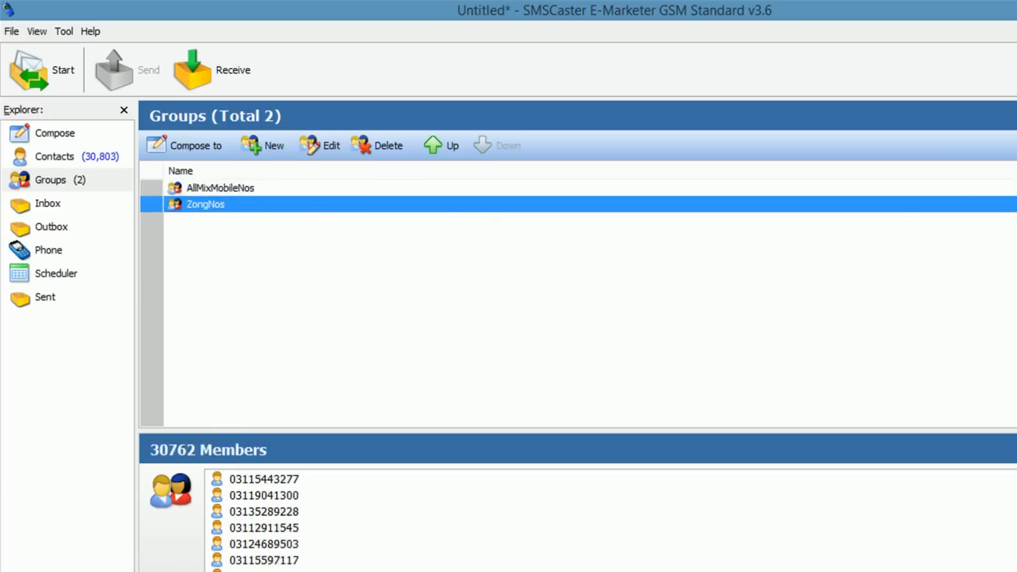
click(317, 275)
Step: Open Compose SMS Message and clear the pre-filled ZongNos group and recipient number
click(55, 157)
click(321, 285)
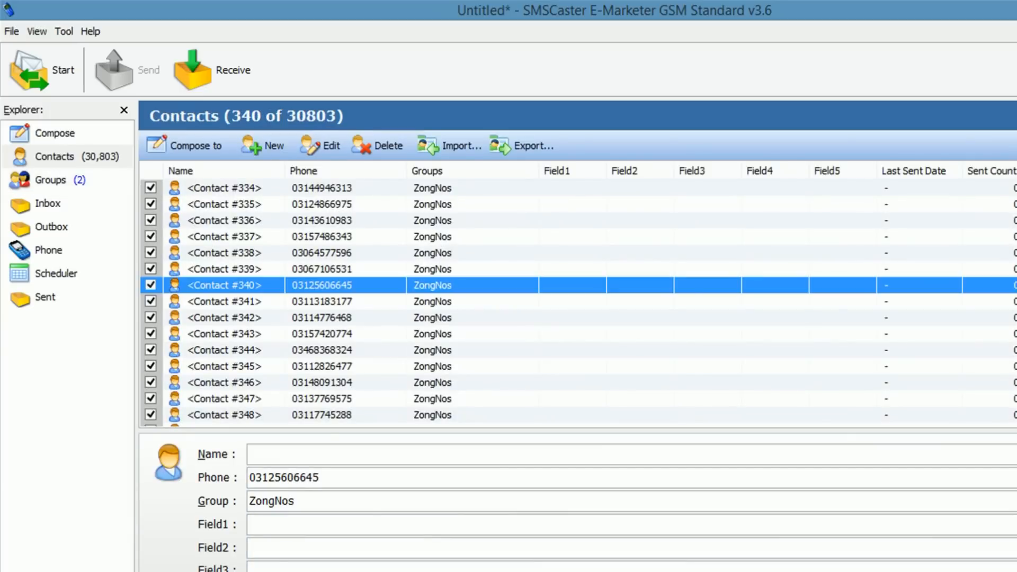
click(55, 133)
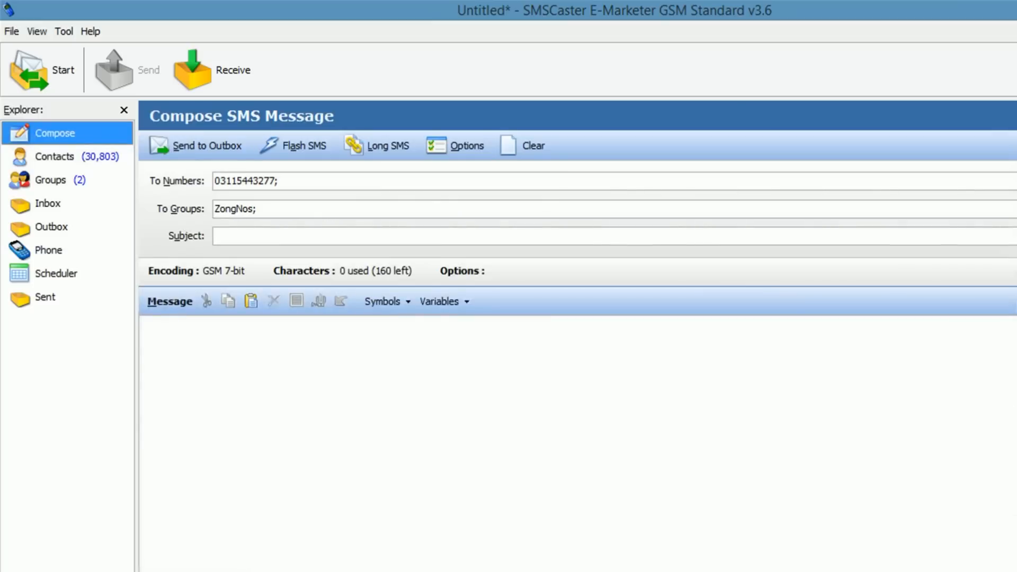
double_click(235, 208)
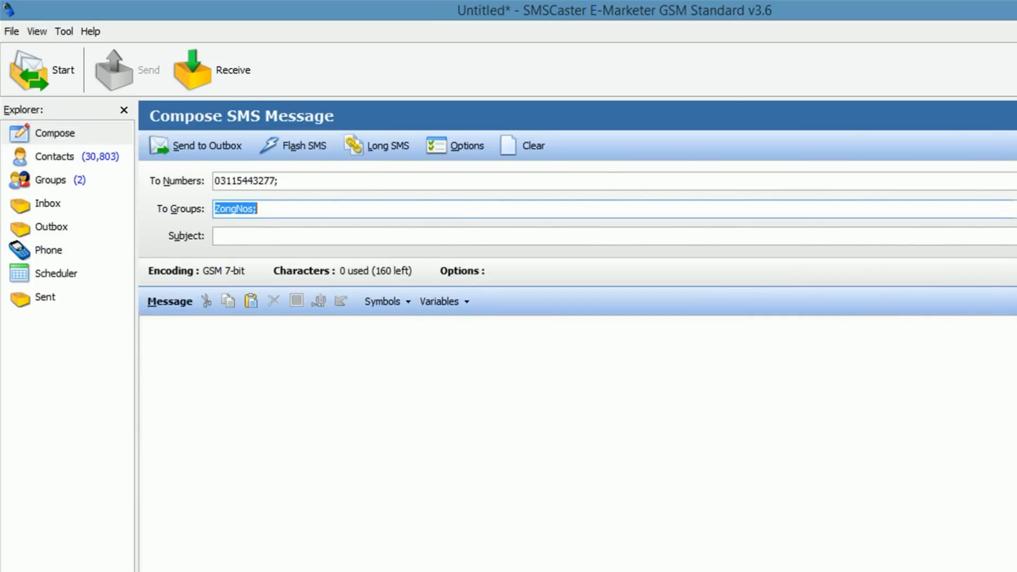
key(BackSpace)
drag(281, 181, 214, 182)
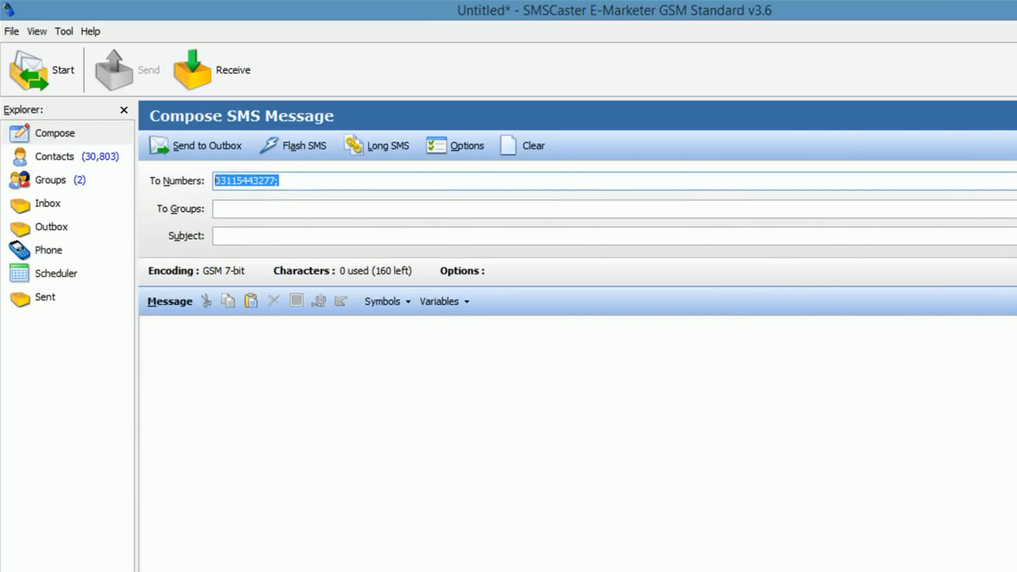
key(BackSpace)
click(239, 236)
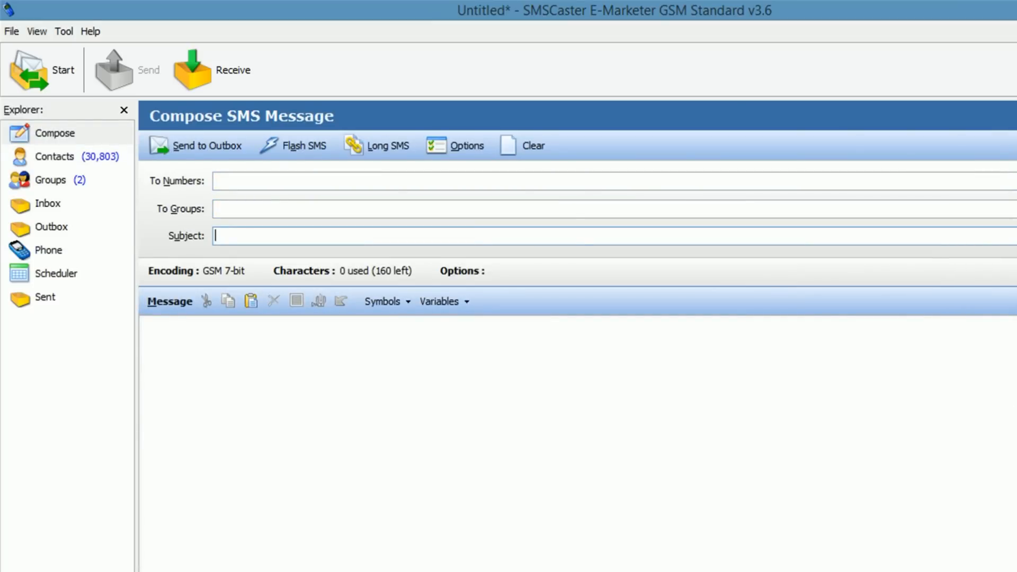
Step: Open the Phone Information page and close the Device Setup window once installation finishes
click(48, 250)
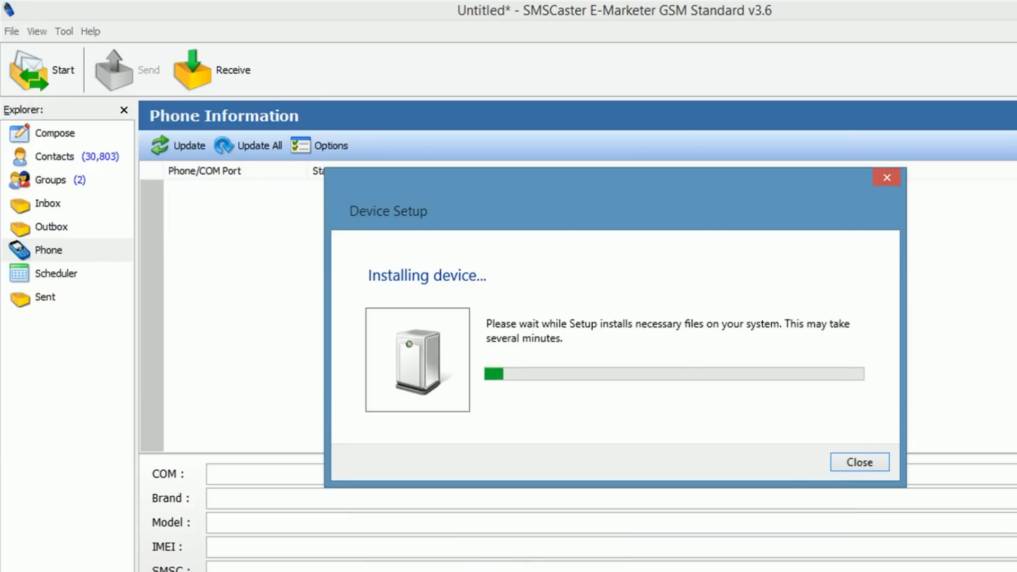
key(alt+F4)
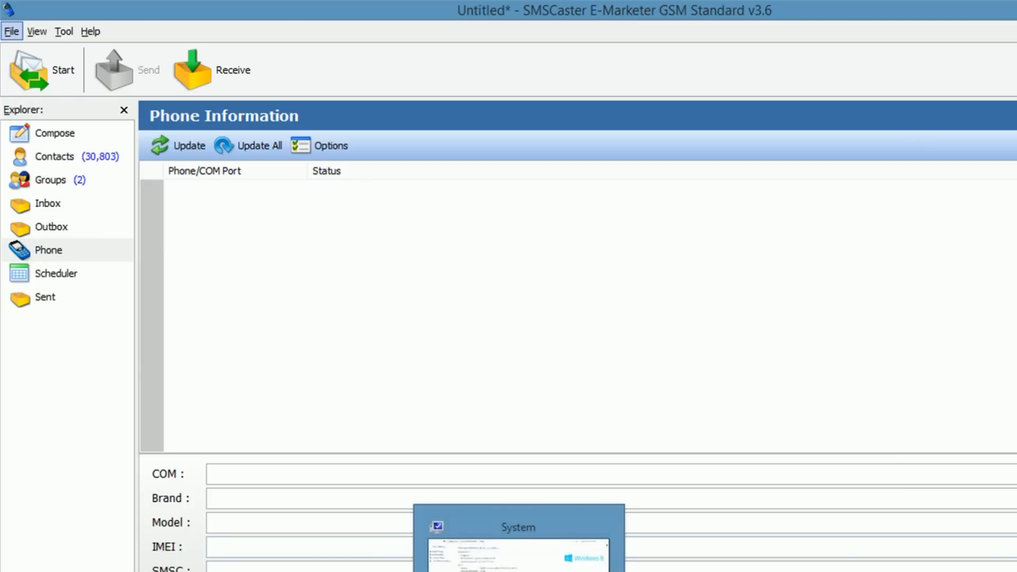
click(519, 571)
Step: Bring up the Windows System window from the taskbar, review it, and minimize it
click(520, 570)
click(519, 571)
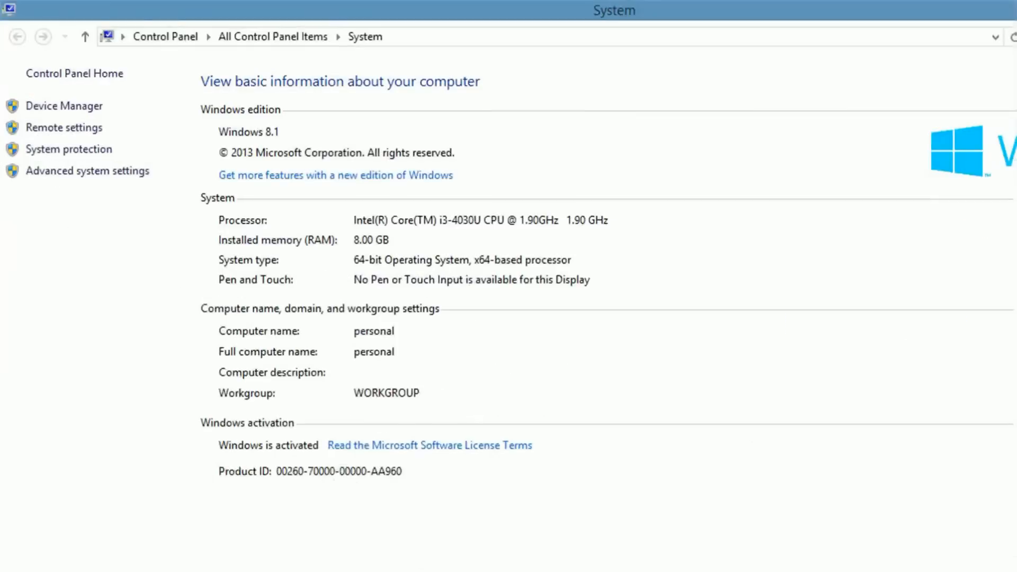
click(520, 571)
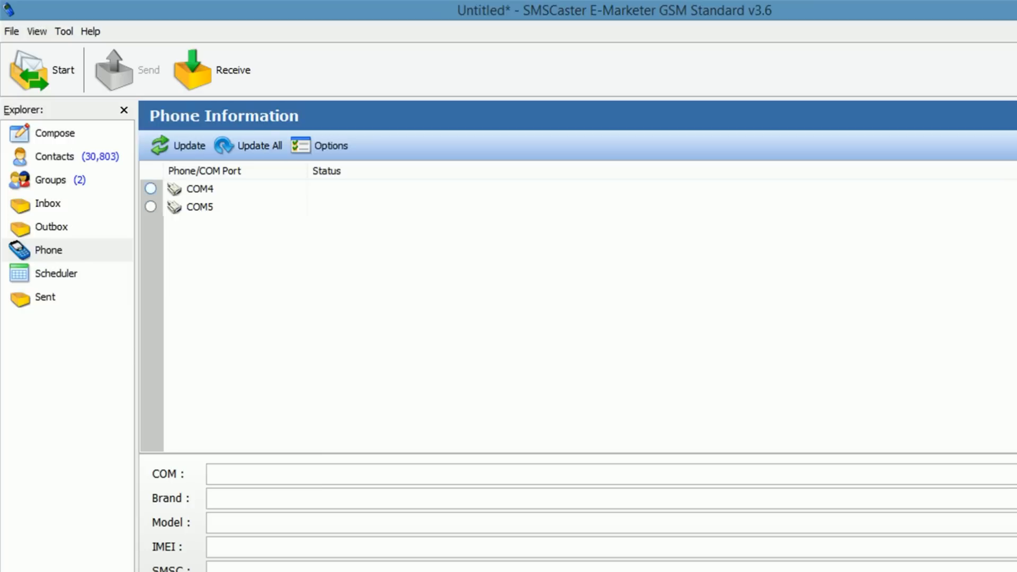
Step: Detect phones on all COM ports and make the Ready Nokia 306 on COM5 the sending phone
click(254, 149)
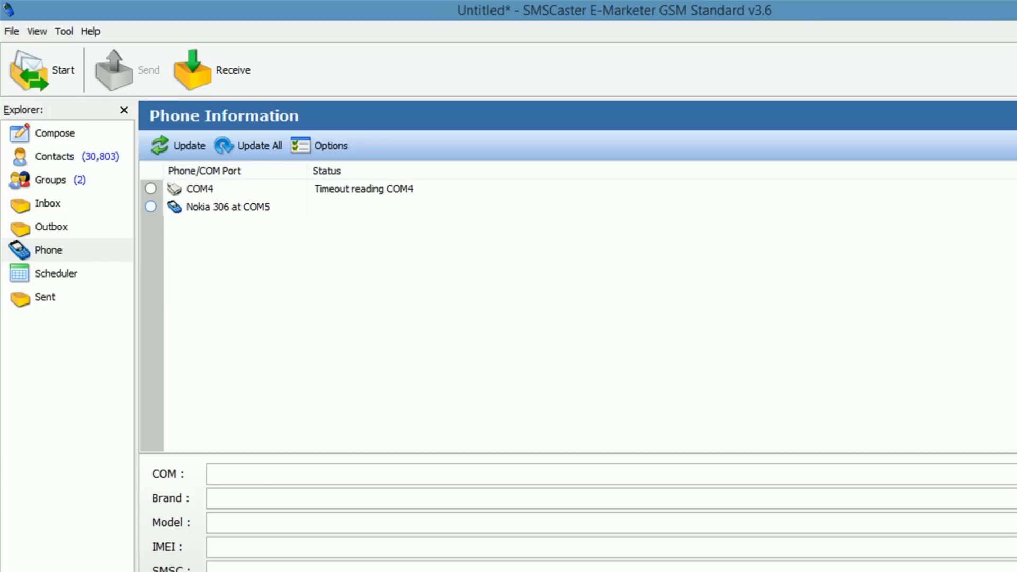
click(151, 206)
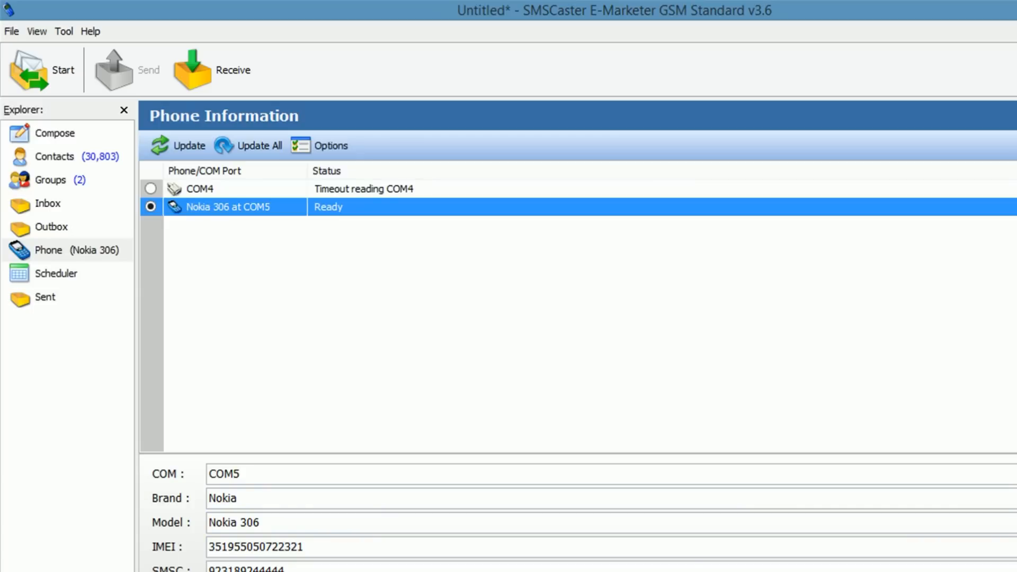
click(67, 250)
click(52, 227)
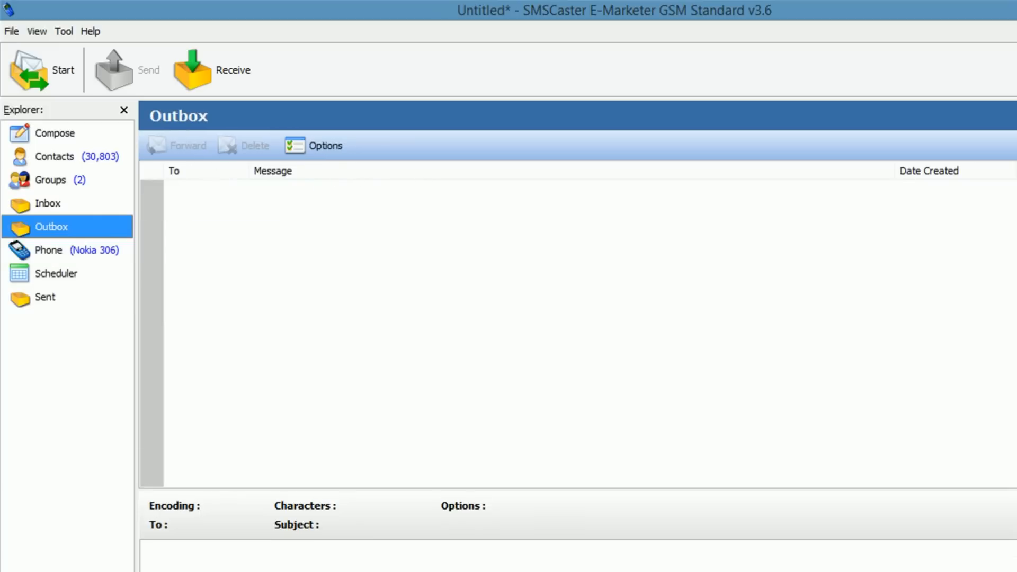
click(67, 250)
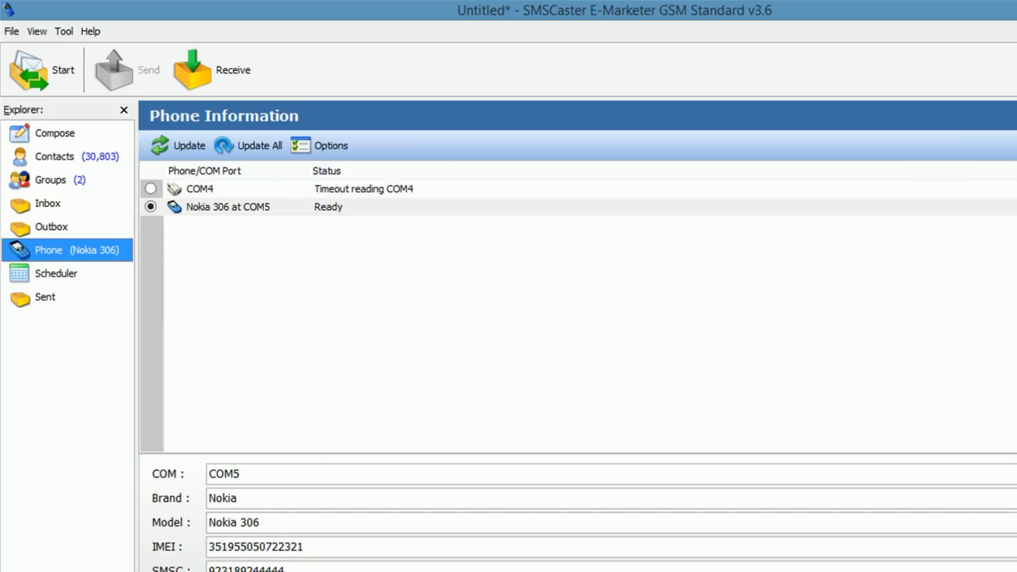
click(55, 133)
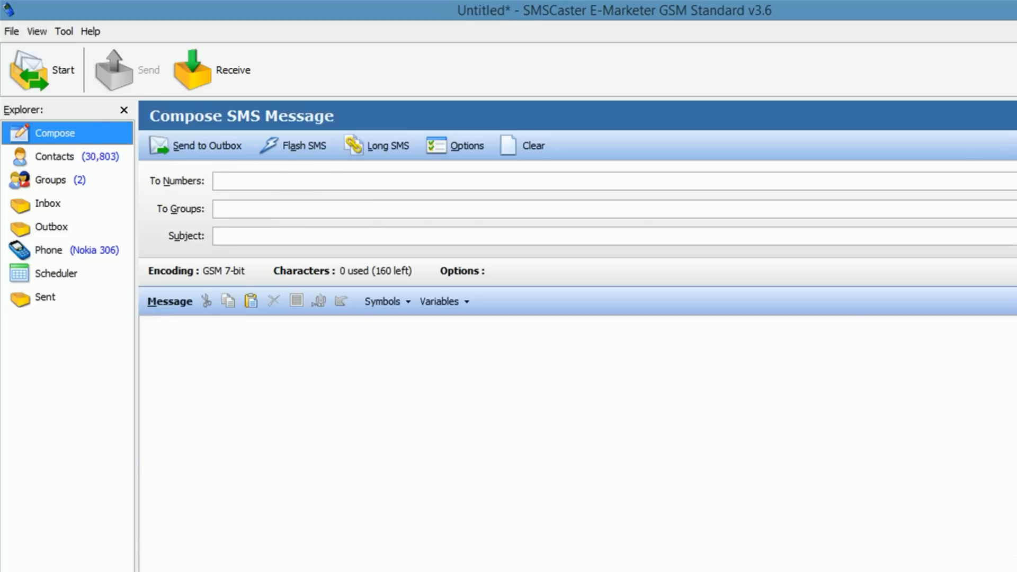
click(145, 326)
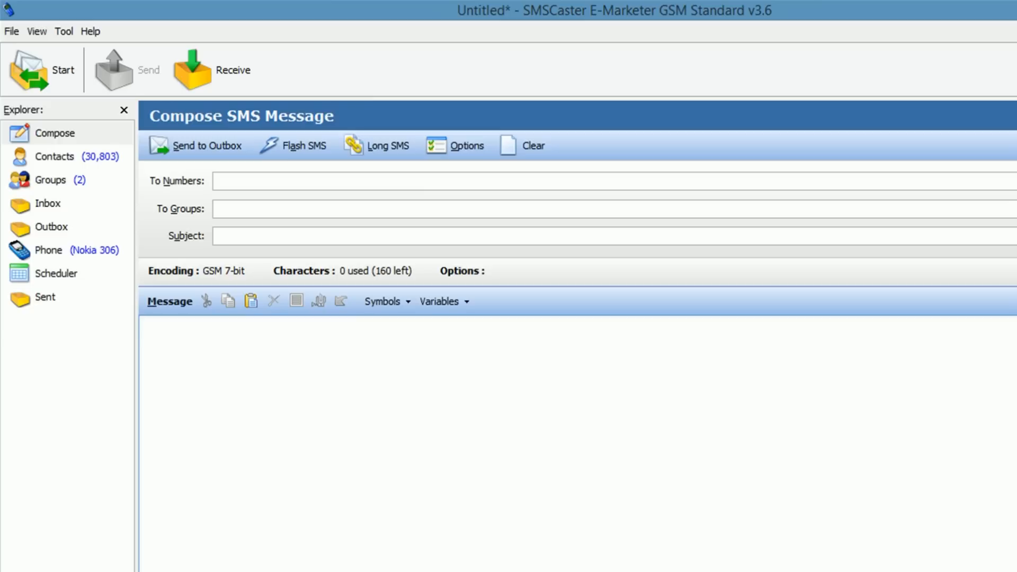
text(J)
text(n g)
key(BackSpace)
text(RSI)
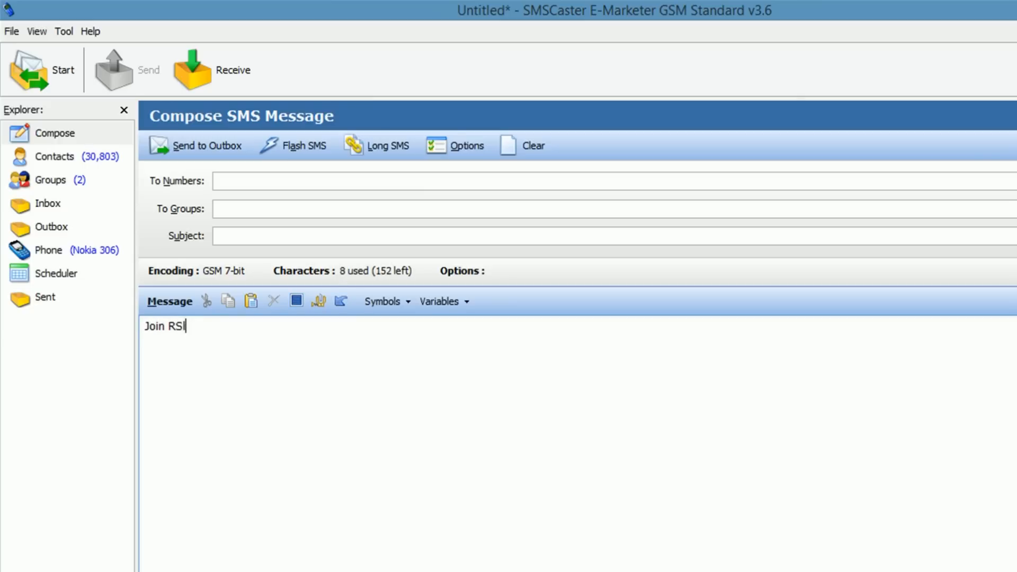
key(BackSpace)
text(L Tutor )
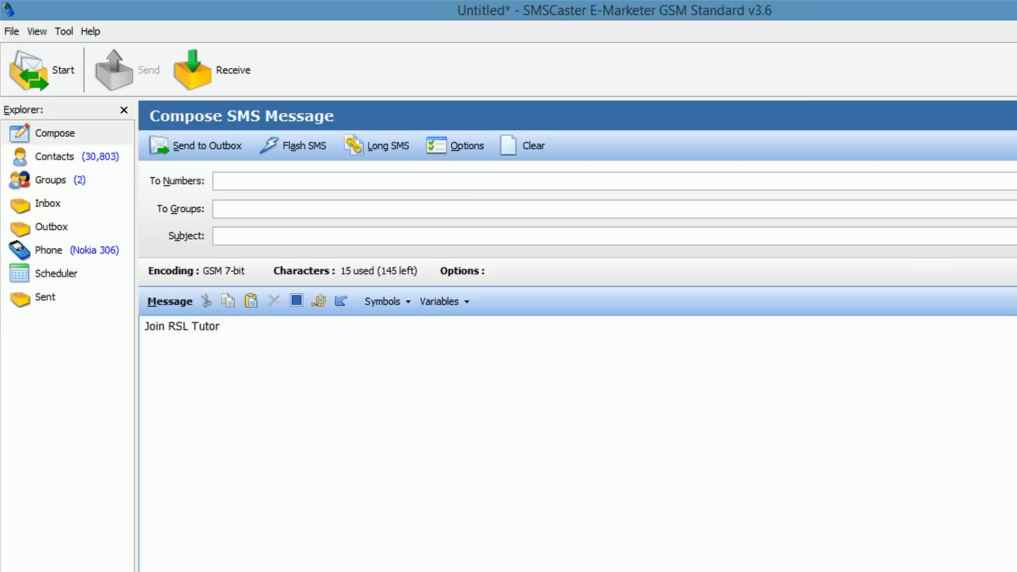
text(for Free IT Video t)
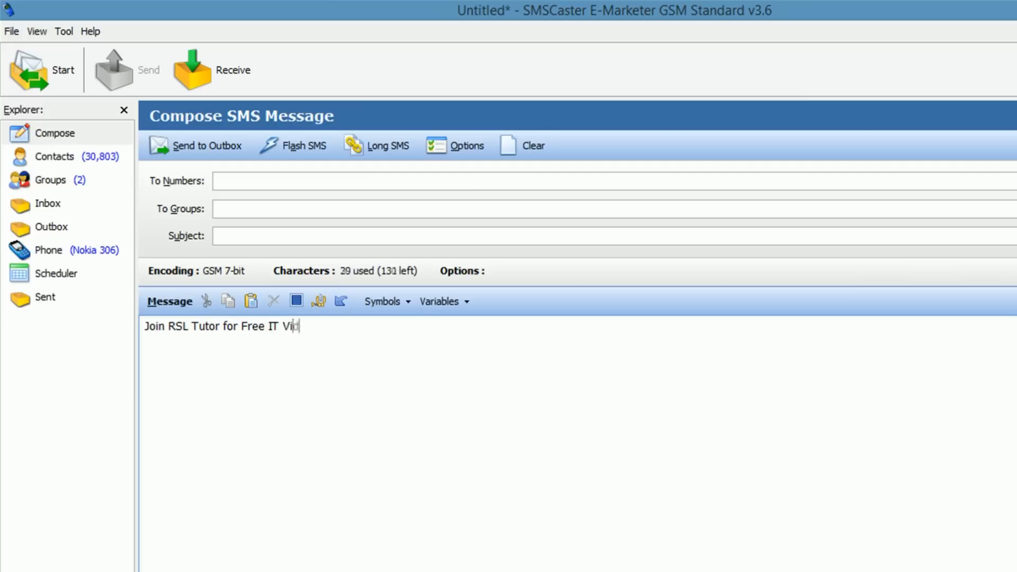
key(BackSpace)
text(Tutorials)
key(Return)
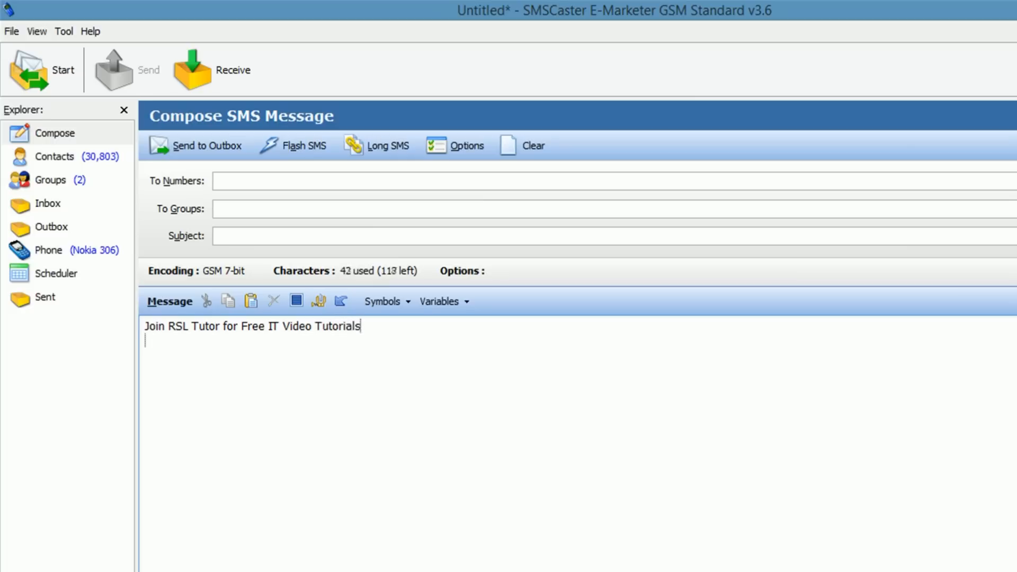
text(website: )
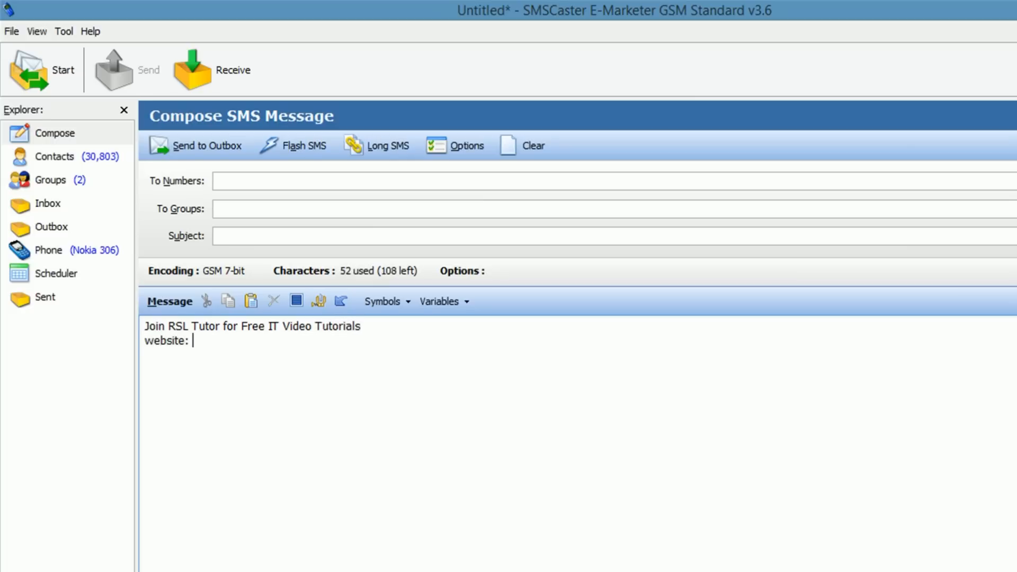
text(www.readstudy)
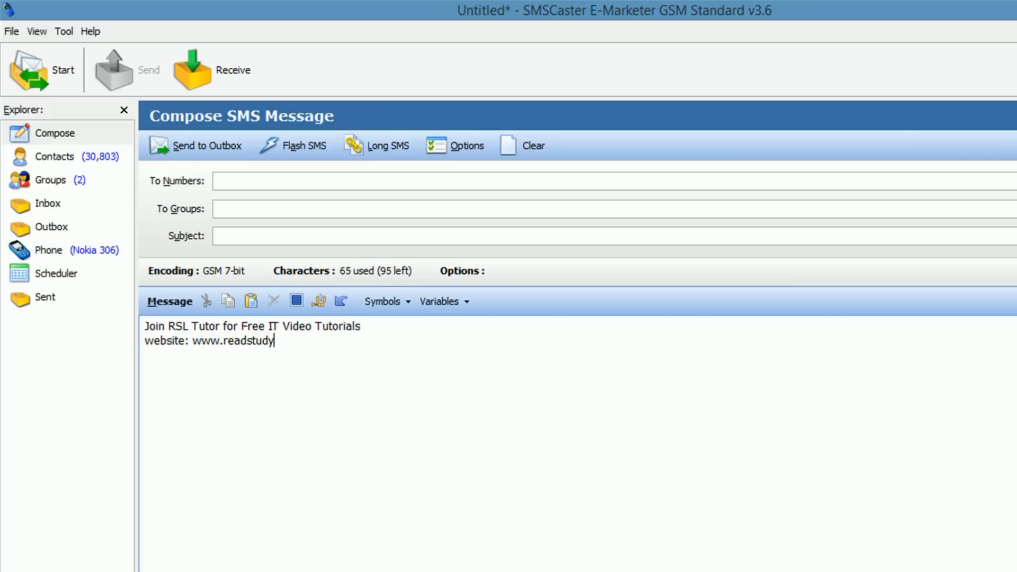
text(learn.com)
Step: Select and deselect the 74-character message text to review it, leaving nothing highlighted
key(ctrl+a)
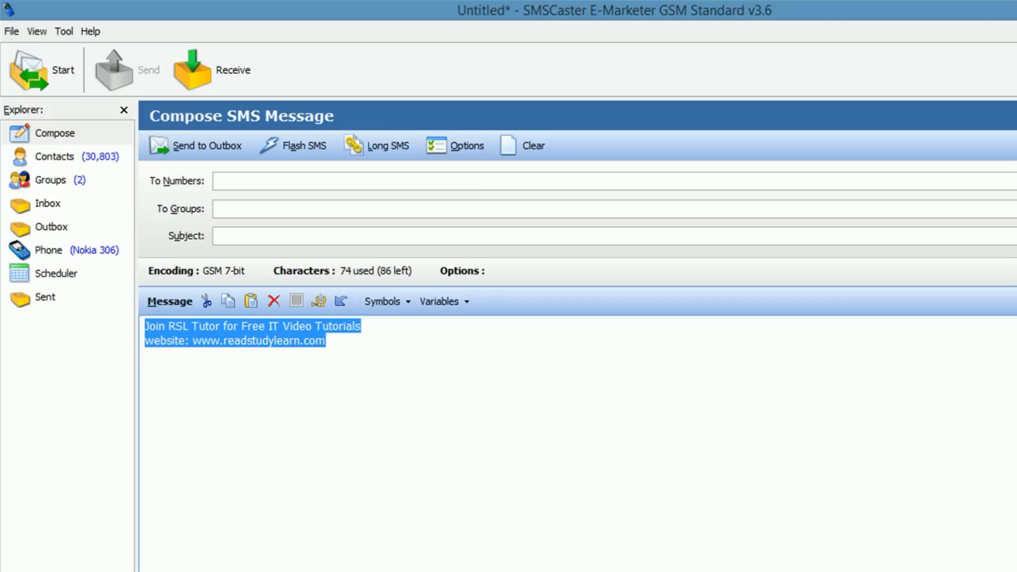
click(216, 180)
drag(326, 340, 144, 326)
click(325, 340)
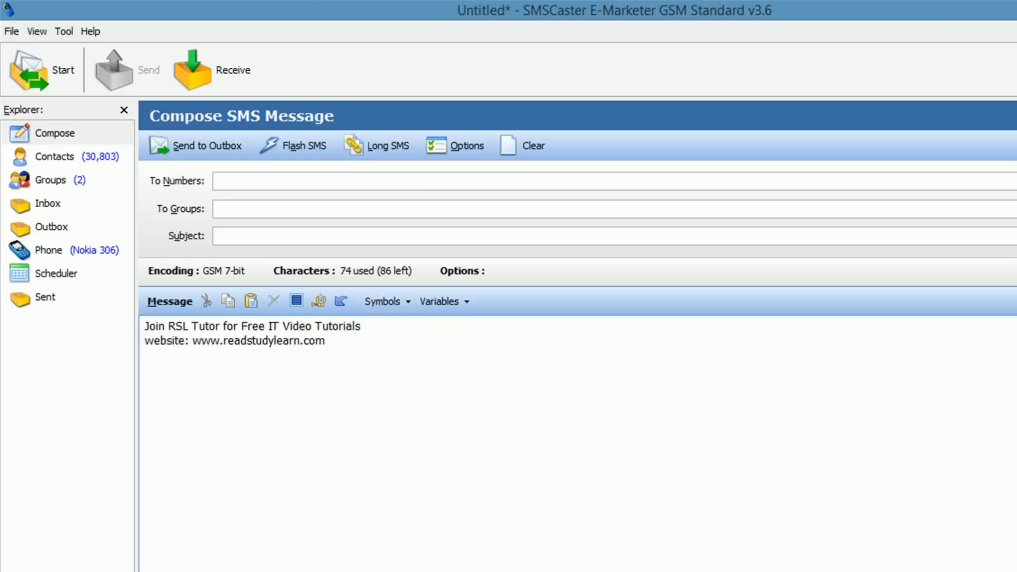
drag(326, 341, 145, 325)
click(326, 341)
drag(325, 341, 144, 326)
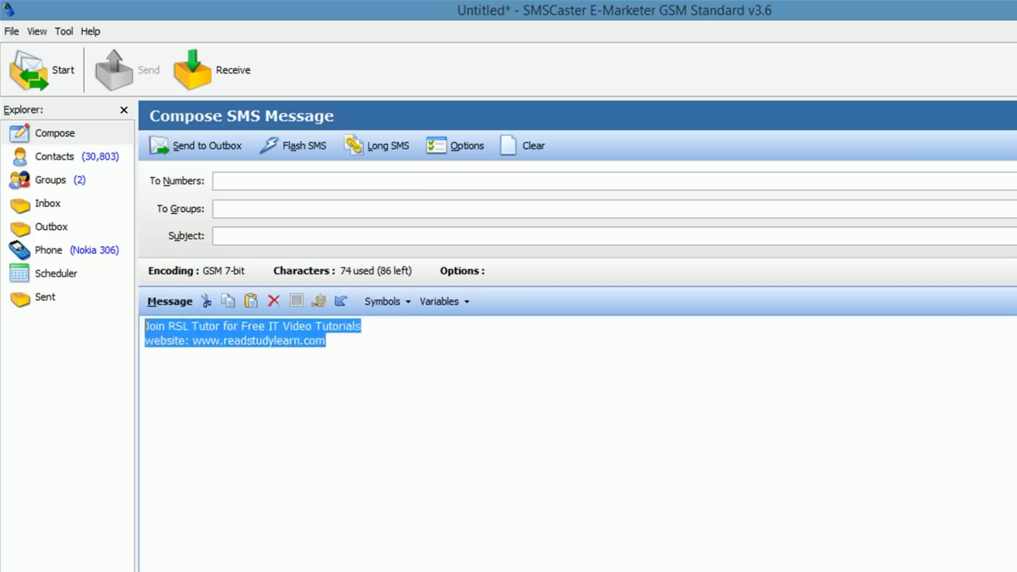
click(326, 340)
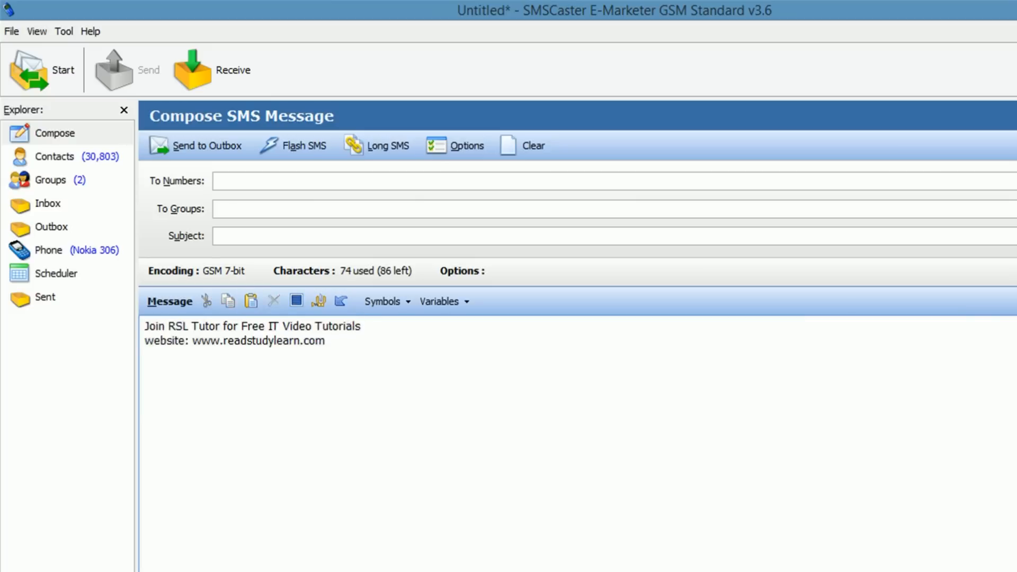
Step: Address the message to the AllMixMobileNos group and send it to the Outbox, queuing 41 messages
click(216, 208)
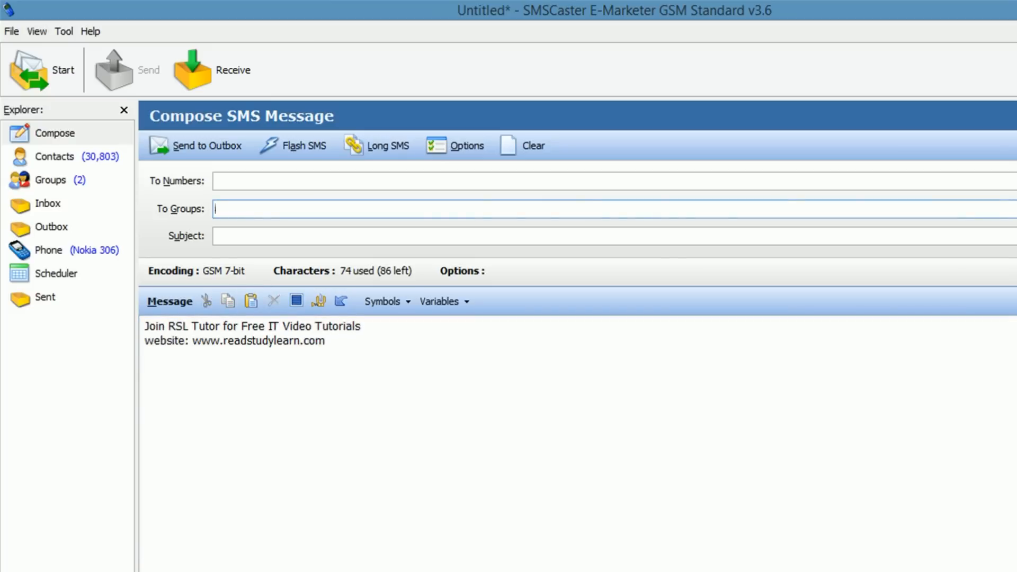
text(mi)
key(BackSpace)
key(BackSpace)
click(51, 180)
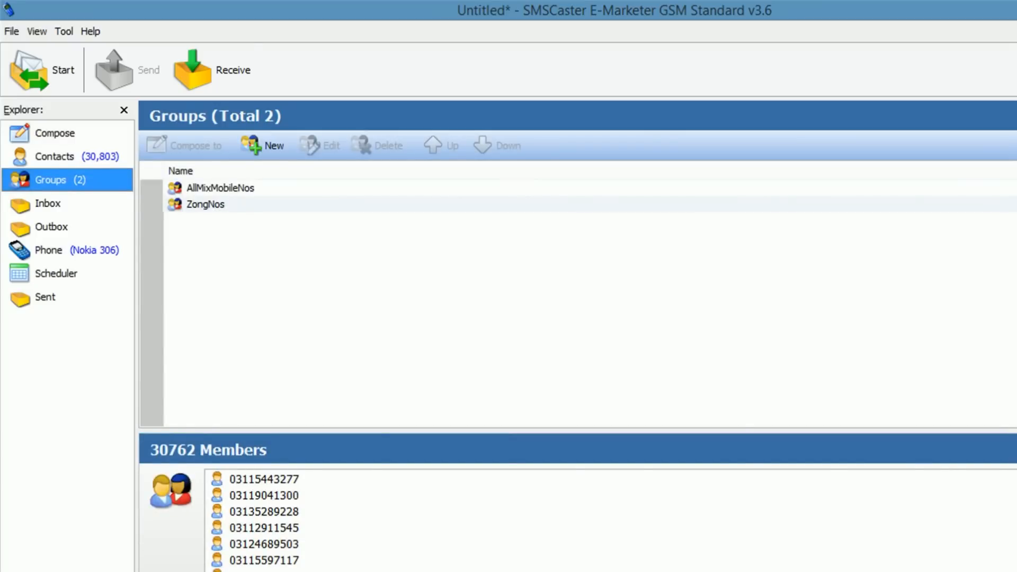
click(55, 134)
click(216, 209)
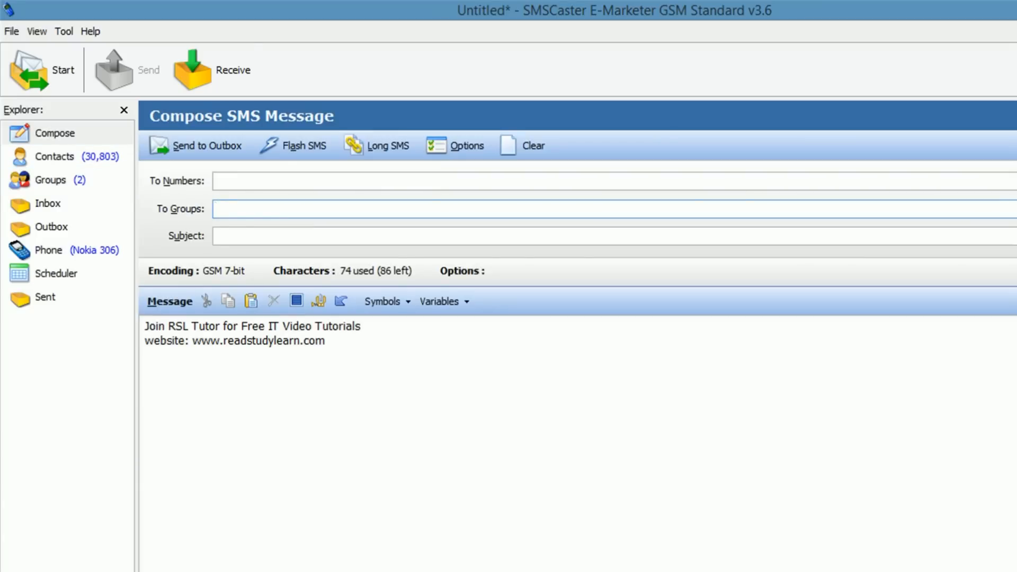
text(allmxMobileNos)
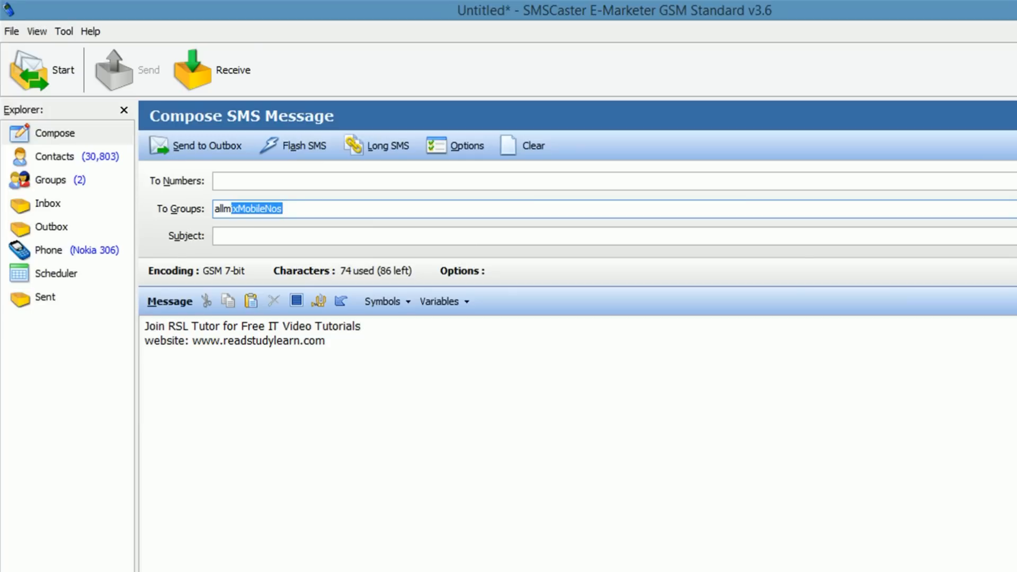
key(Return)
key(Tab)
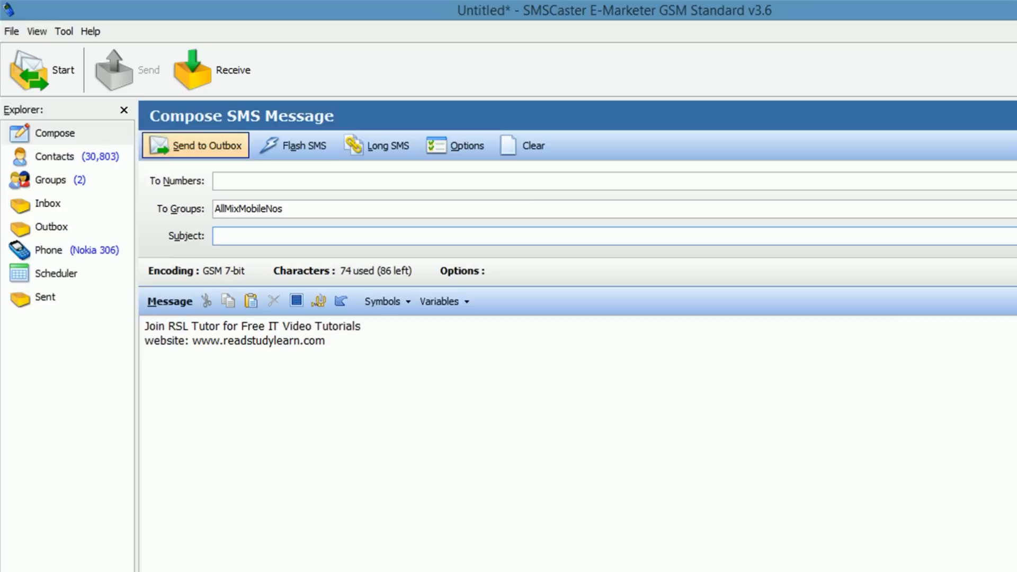
click(196, 145)
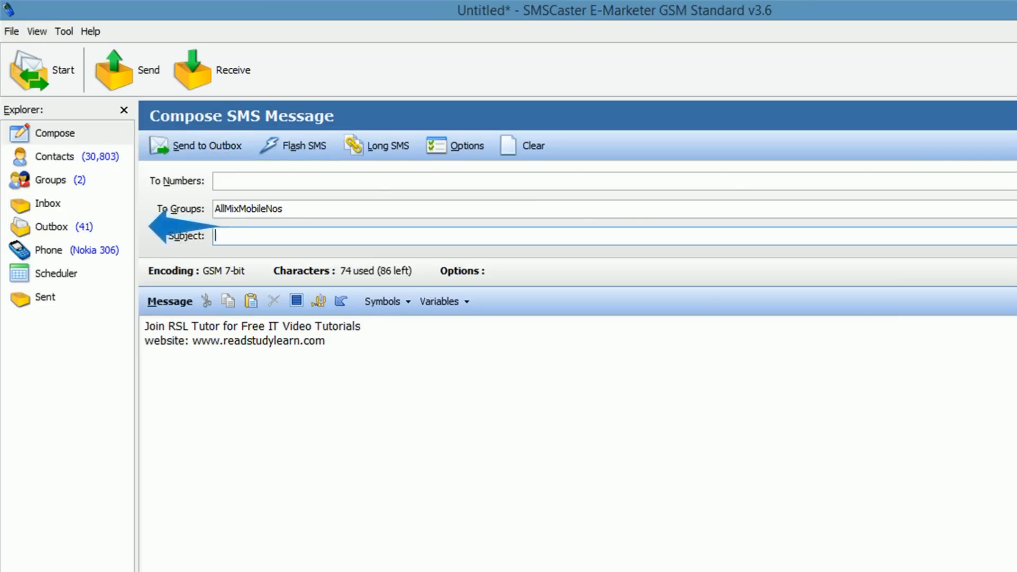
Step: Review the 41 queued Outbox messages against the AllMixMobileNos group and the composed text
click(64, 226)
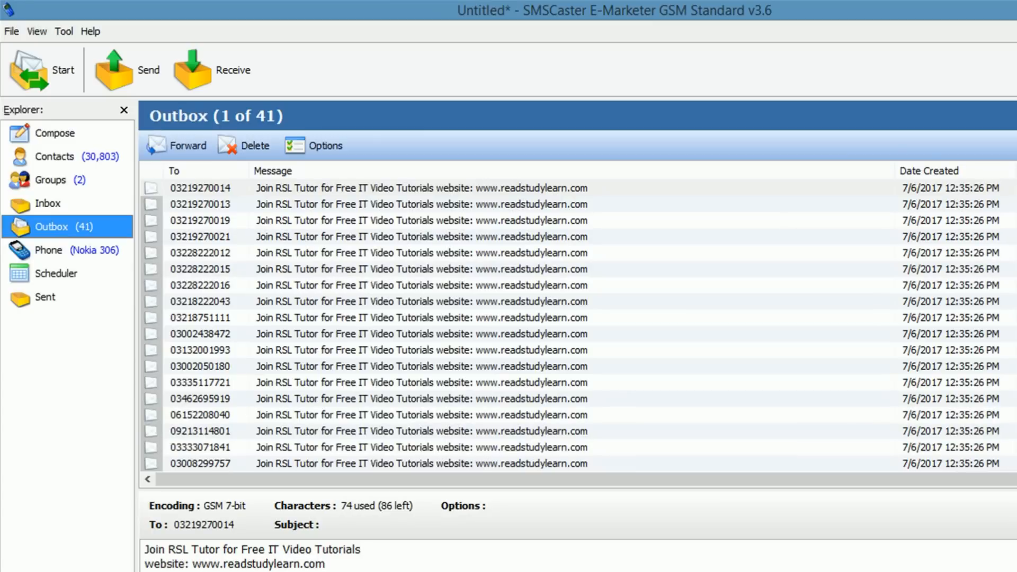
click(200, 188)
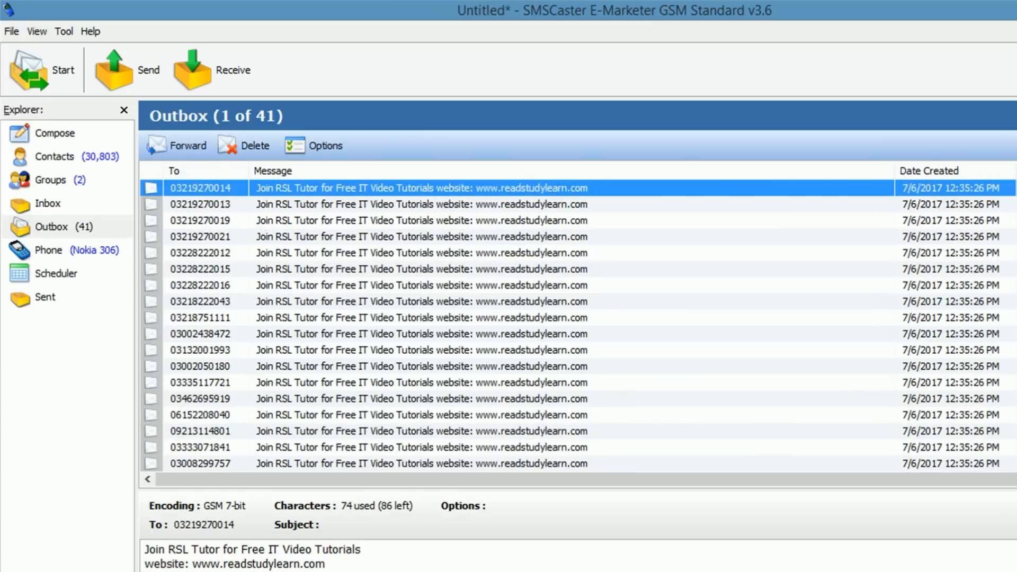
click(200, 382)
click(51, 180)
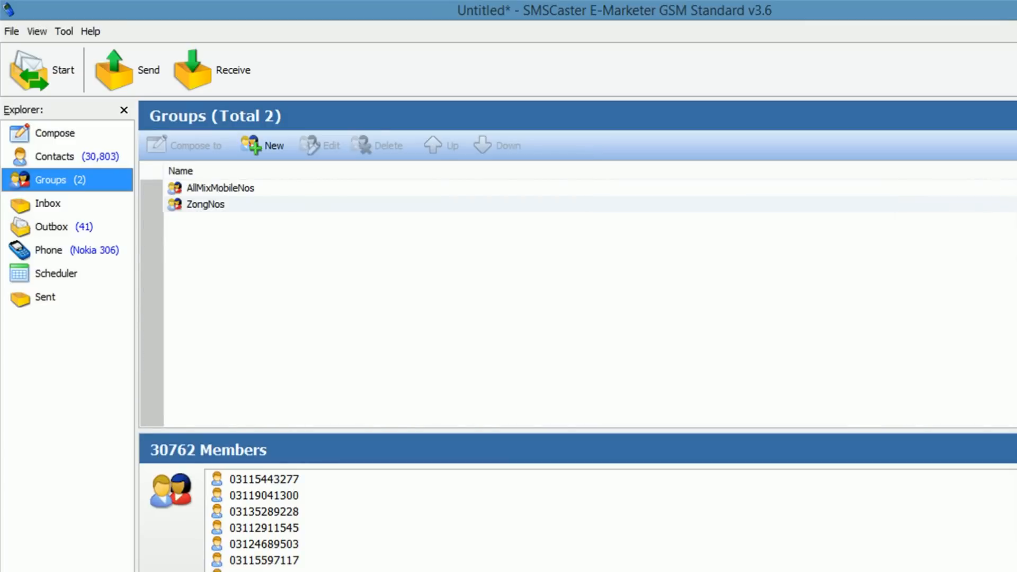
click(220, 188)
click(51, 227)
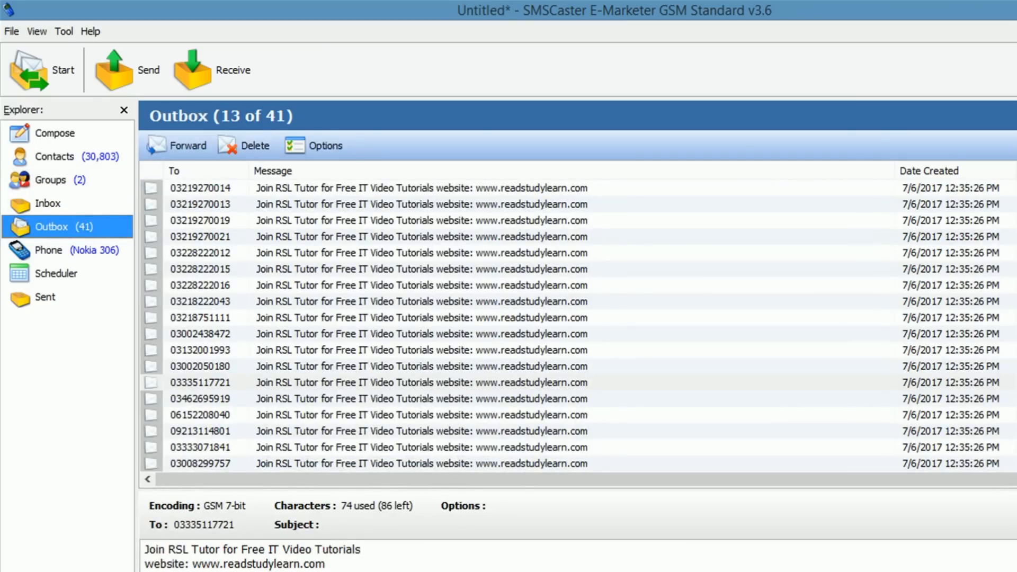
click(55, 133)
key(ctrl+a)
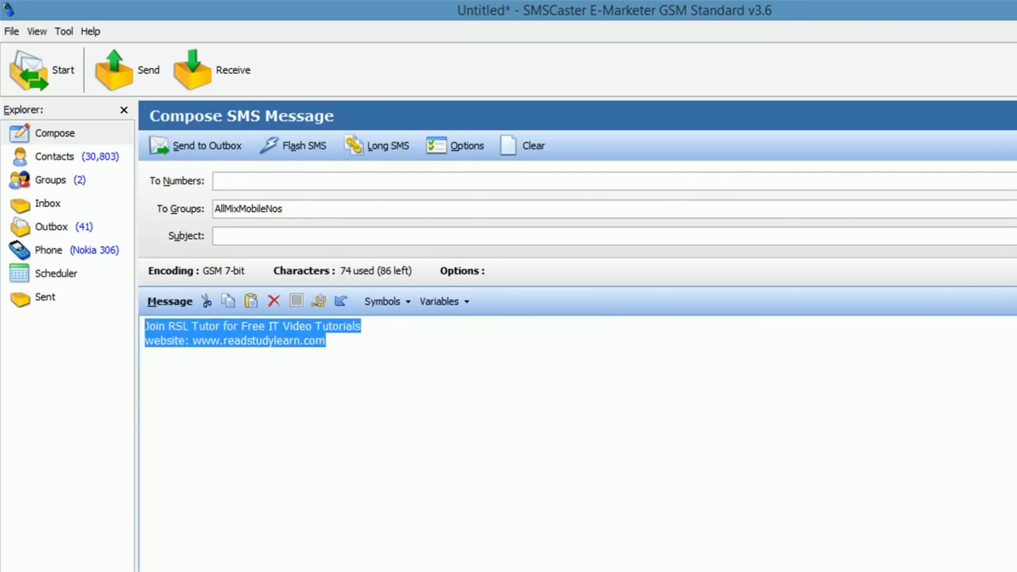
click(51, 226)
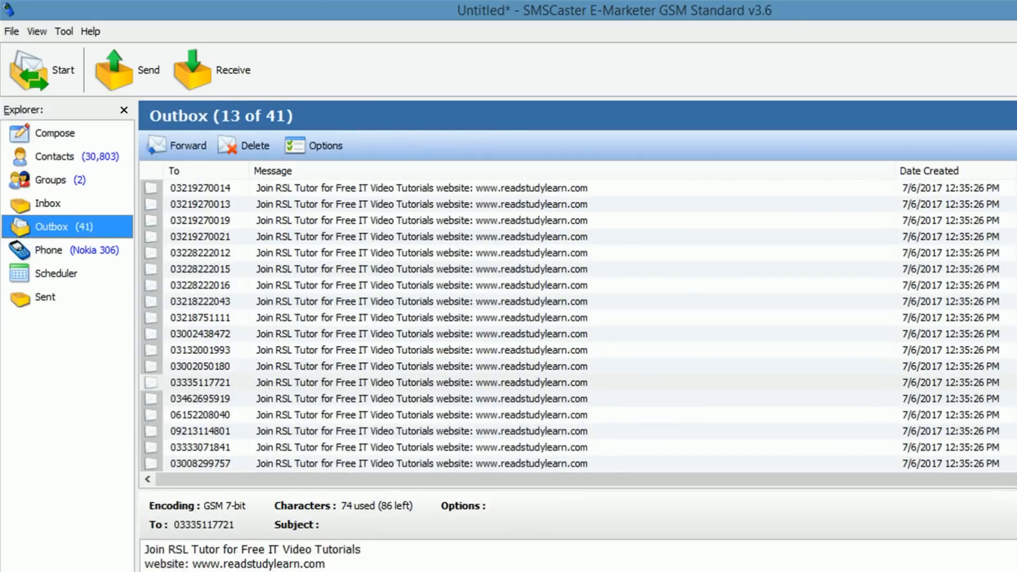
Step: Narrow the Outbox Message column to reveal Date Sent and Status, all showing Wait for dispatch
drag(895, 170, 593, 170)
click(49, 250)
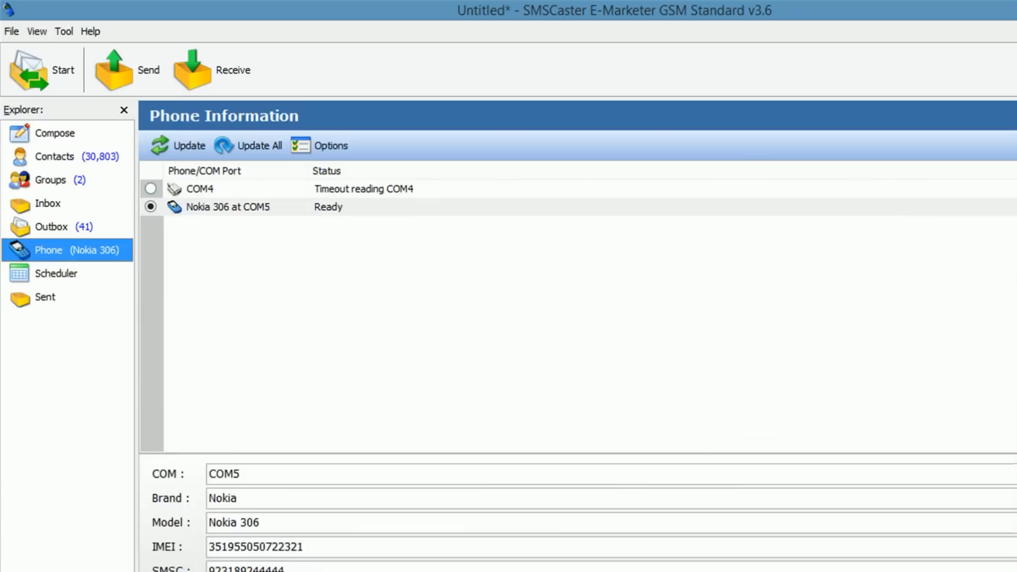
click(51, 227)
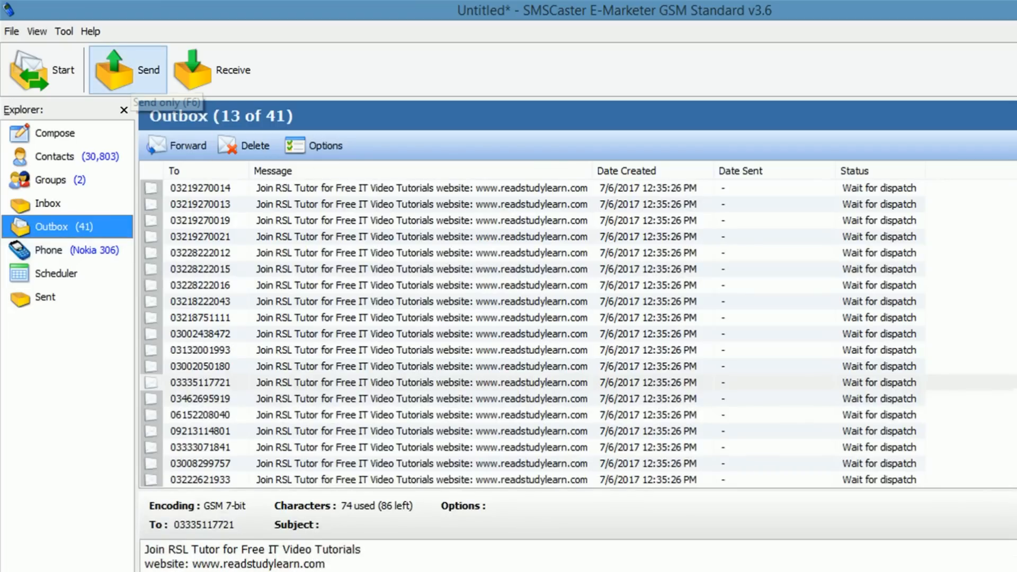
Step: Start dispatching the Outbox via the Nokia 306 and review the Status of the first sent messages
click(120, 79)
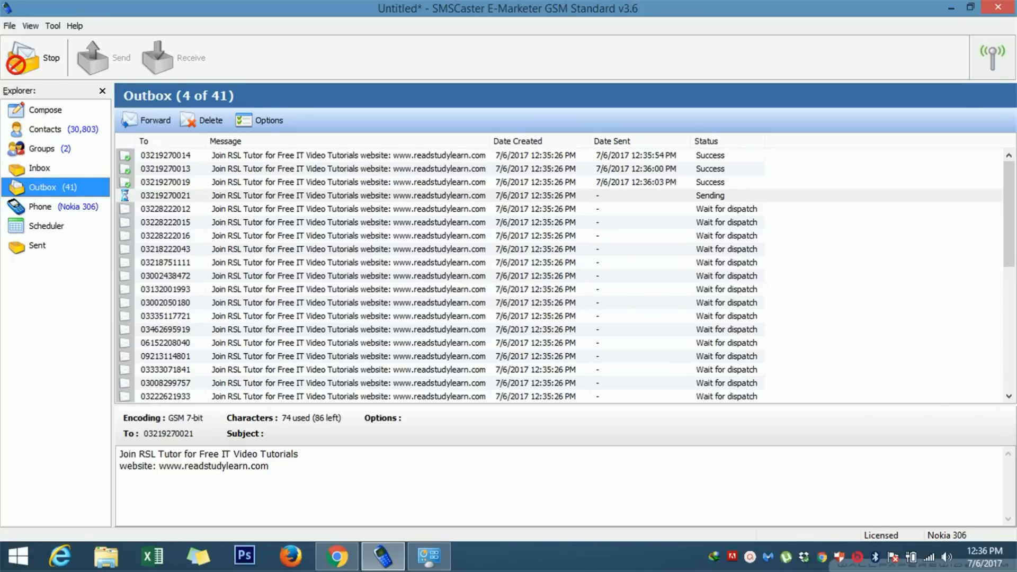
drag(729, 156, 730, 195)
click(729, 196)
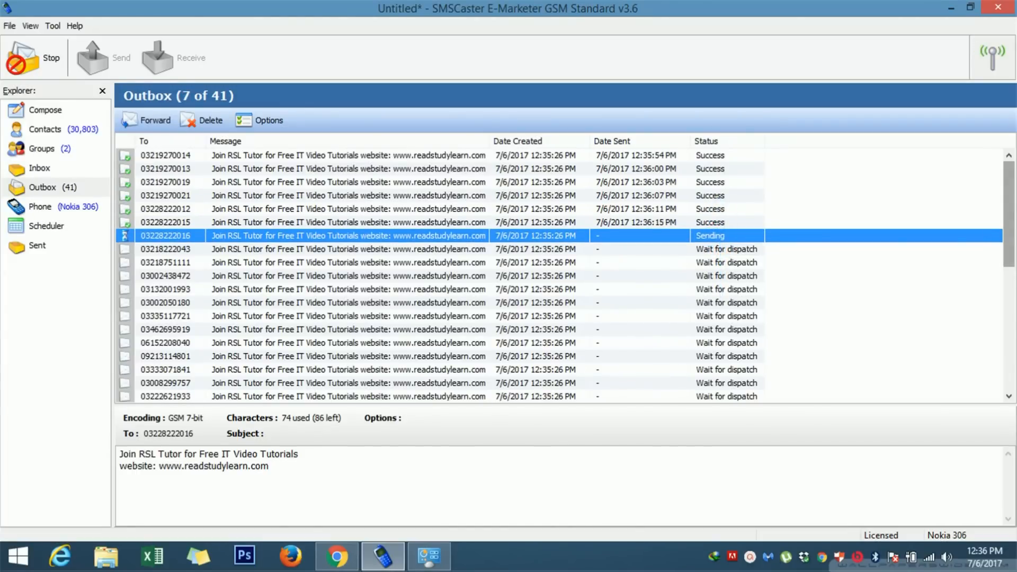
drag(1009, 214, 1009, 336)
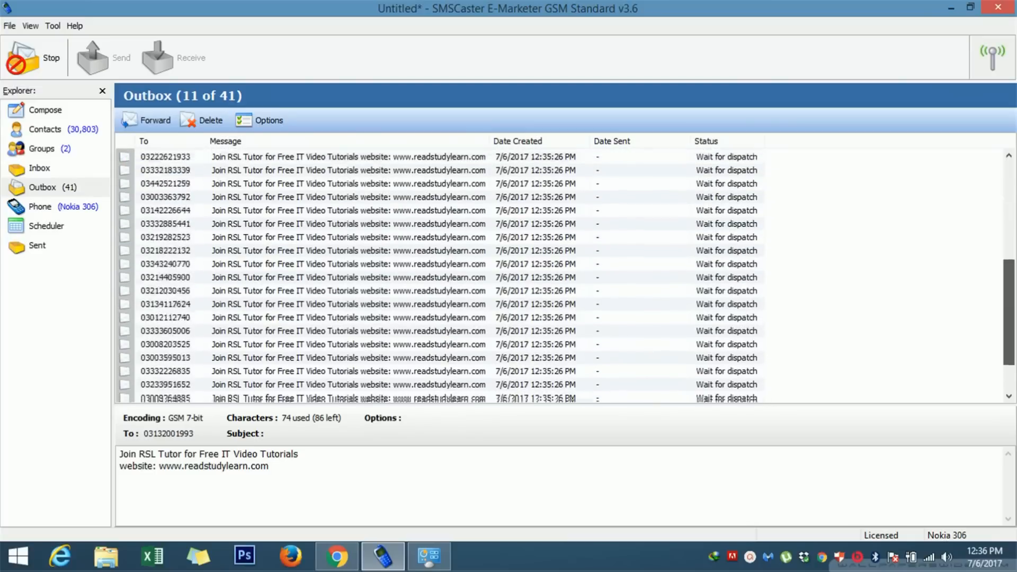
drag(1008, 267, 1008, 213)
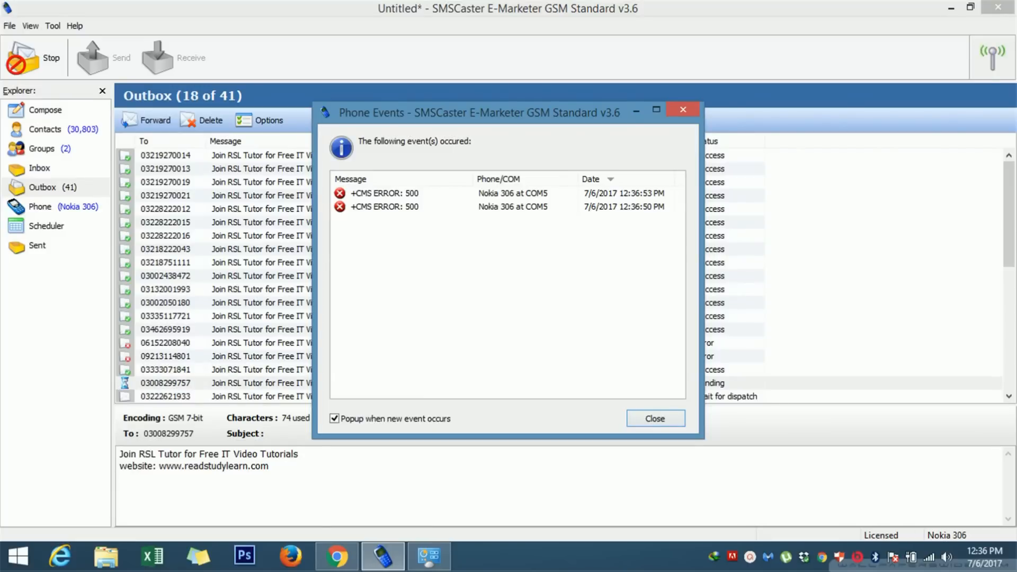
Step: Dismiss the CMS ERROR: 500 report and select the two failed Error rows in the Outbox
key(Return)
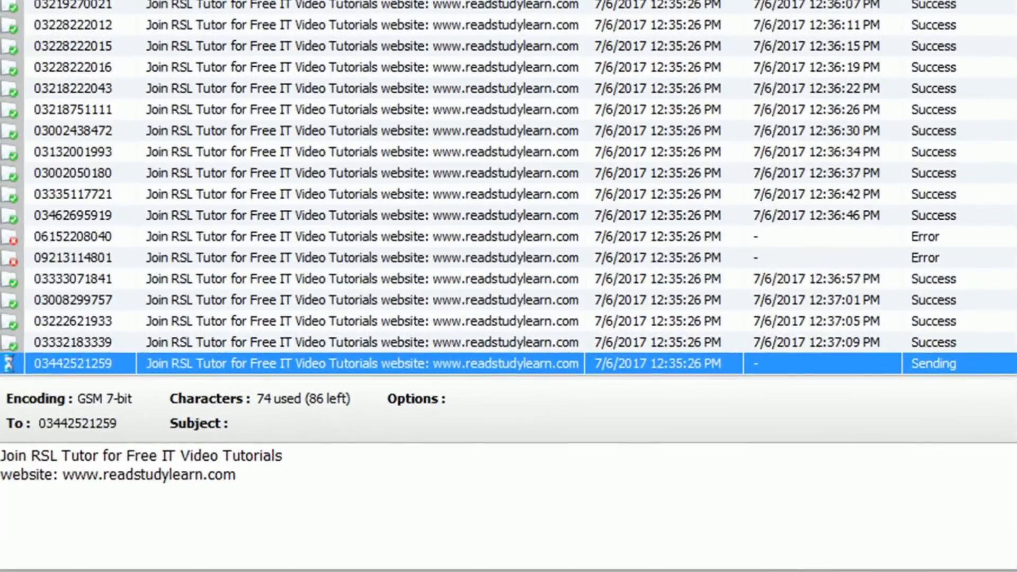
click(154, 257)
click(106, 237)
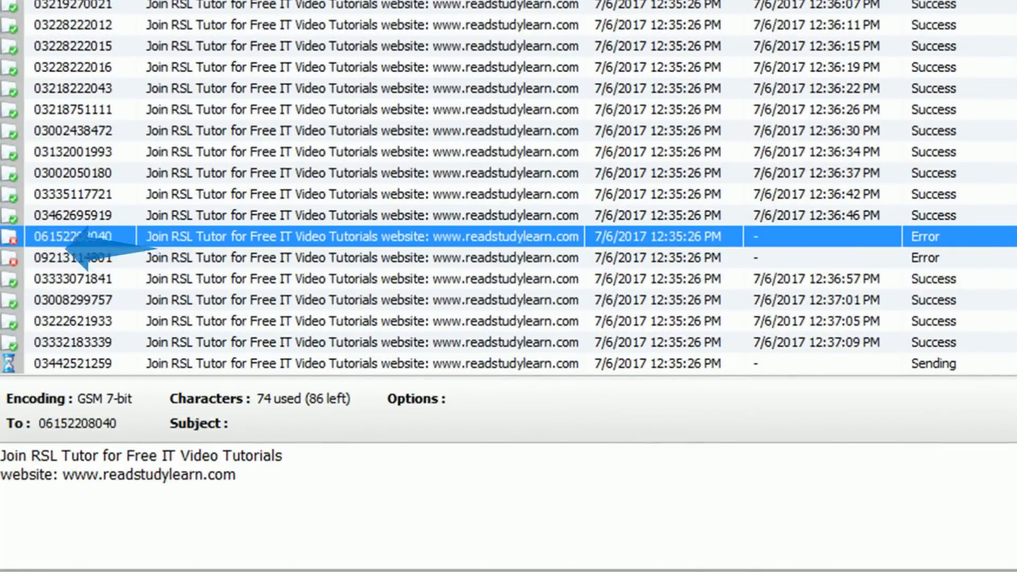
click(106, 258)
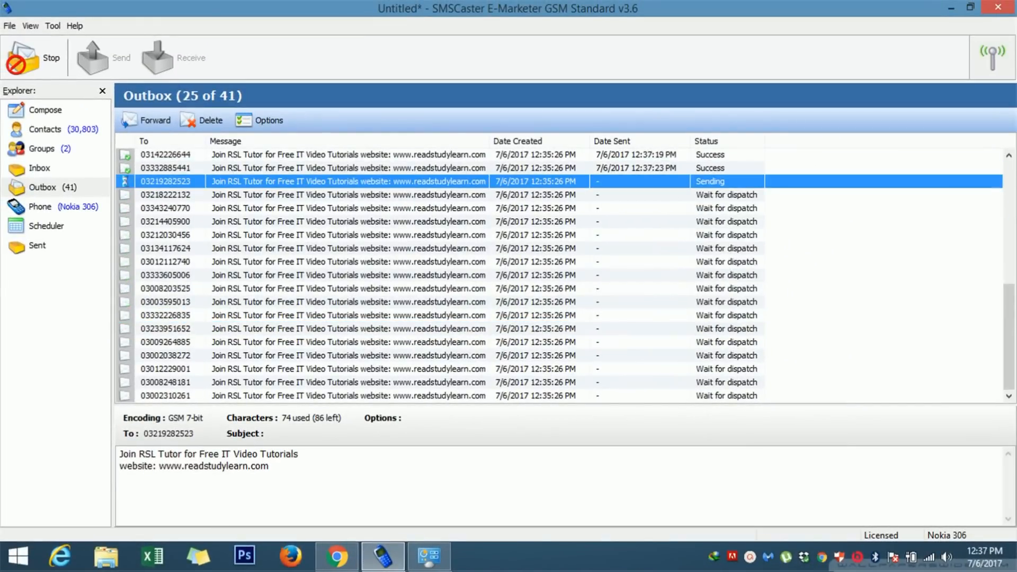
Step: Scroll the Outbox back to the top while the remaining messages send
scroll(559, 276, up, 7)
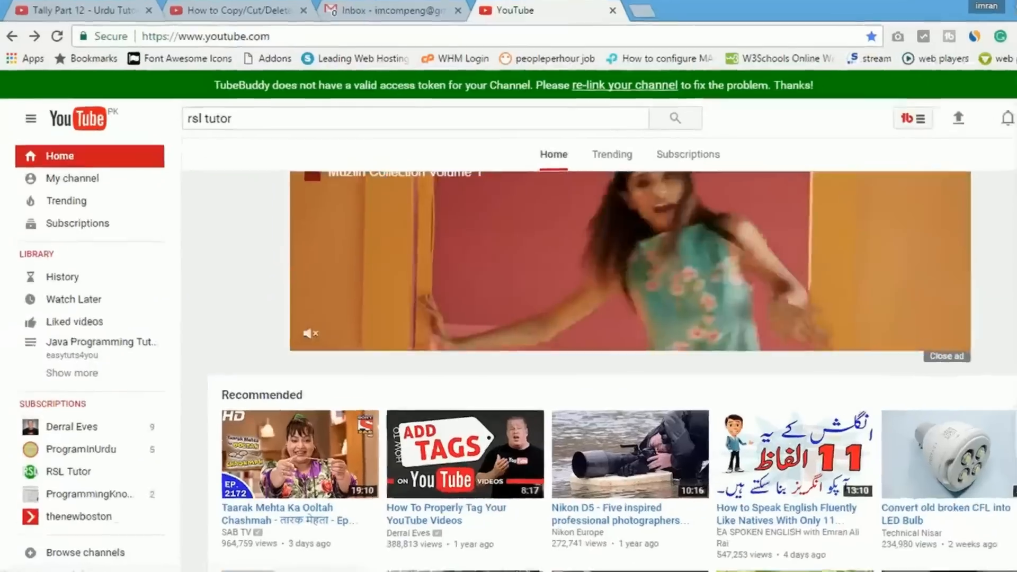
Step: Search YouTube for 'rsl tutor' and open the RSL Tutor channel from the results
click(256, 116)
text(rsl tutor)
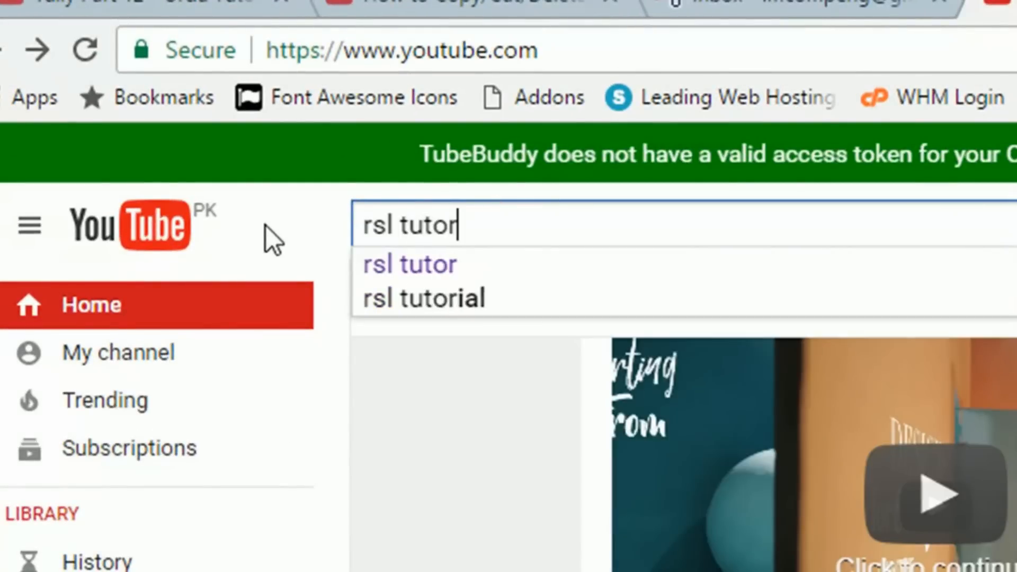
key(Return)
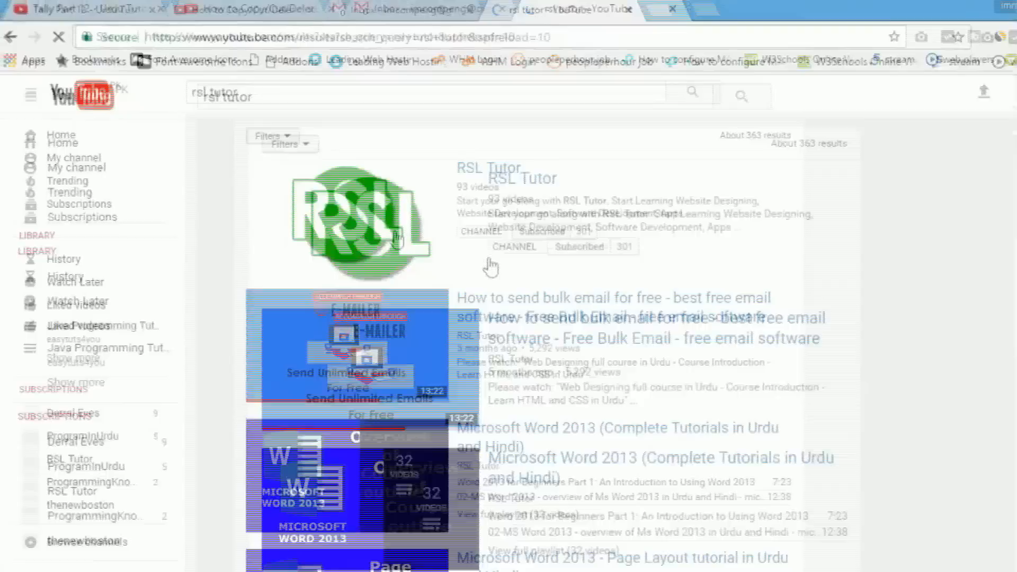
click(329, 192)
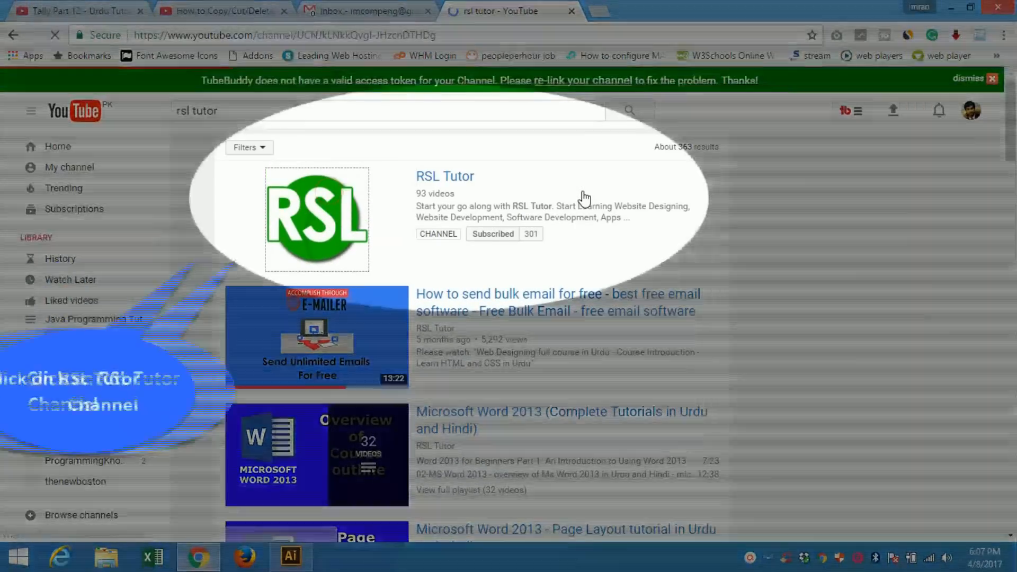